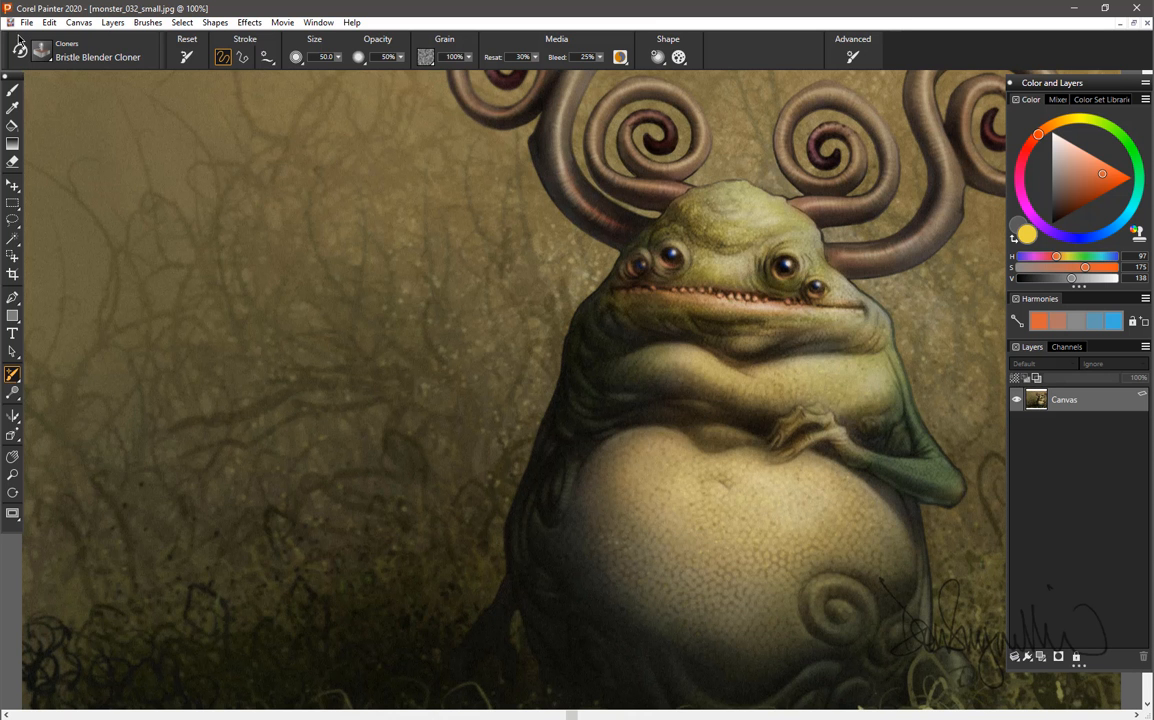
Quick clone the monster_032_small image, maximize the clone window and view it at 100%.
click(721, 192)
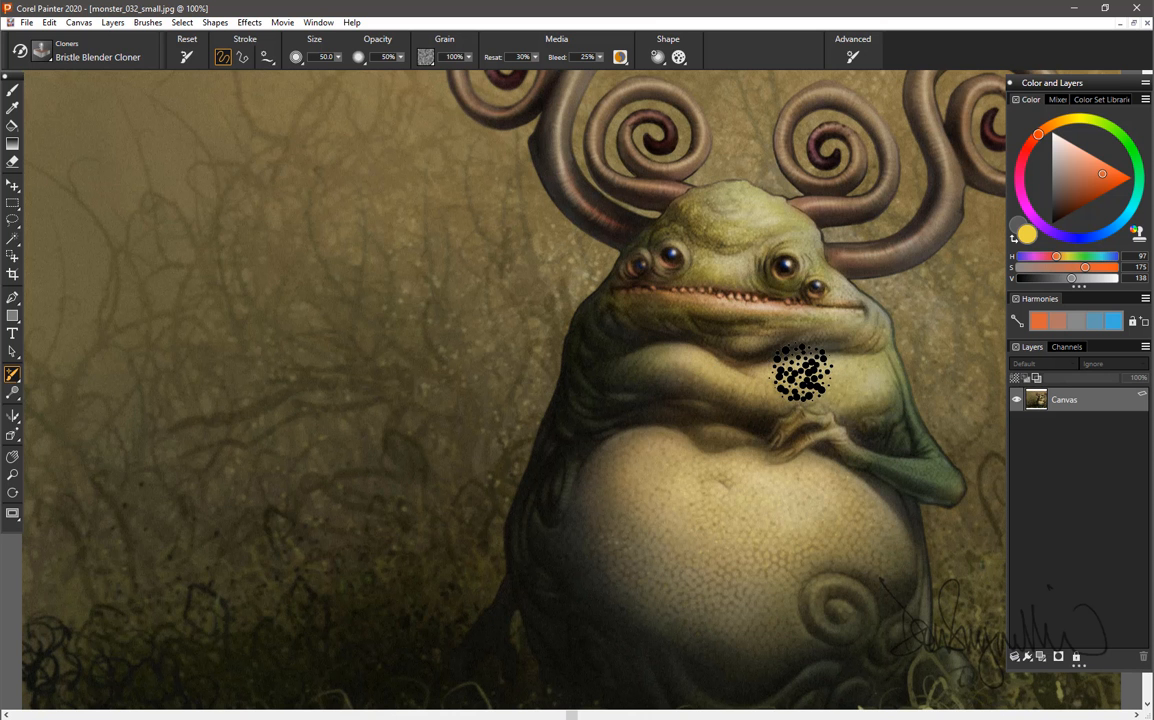
click(27, 23)
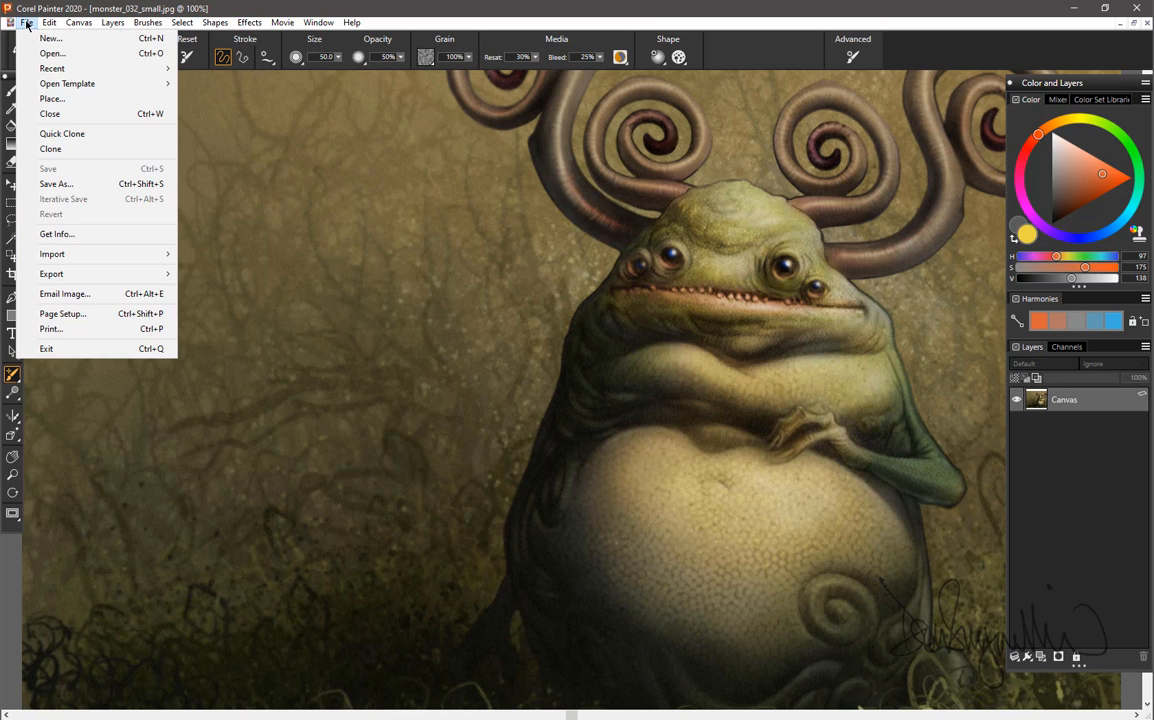
click(93, 138)
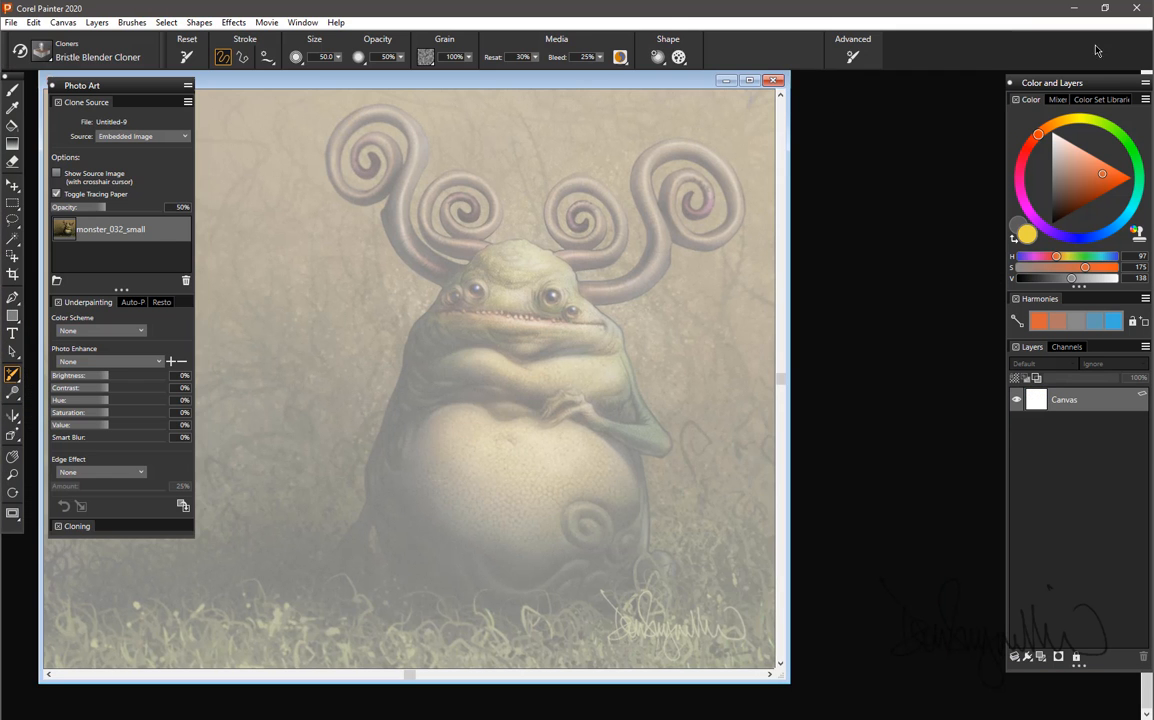
click(749, 81)
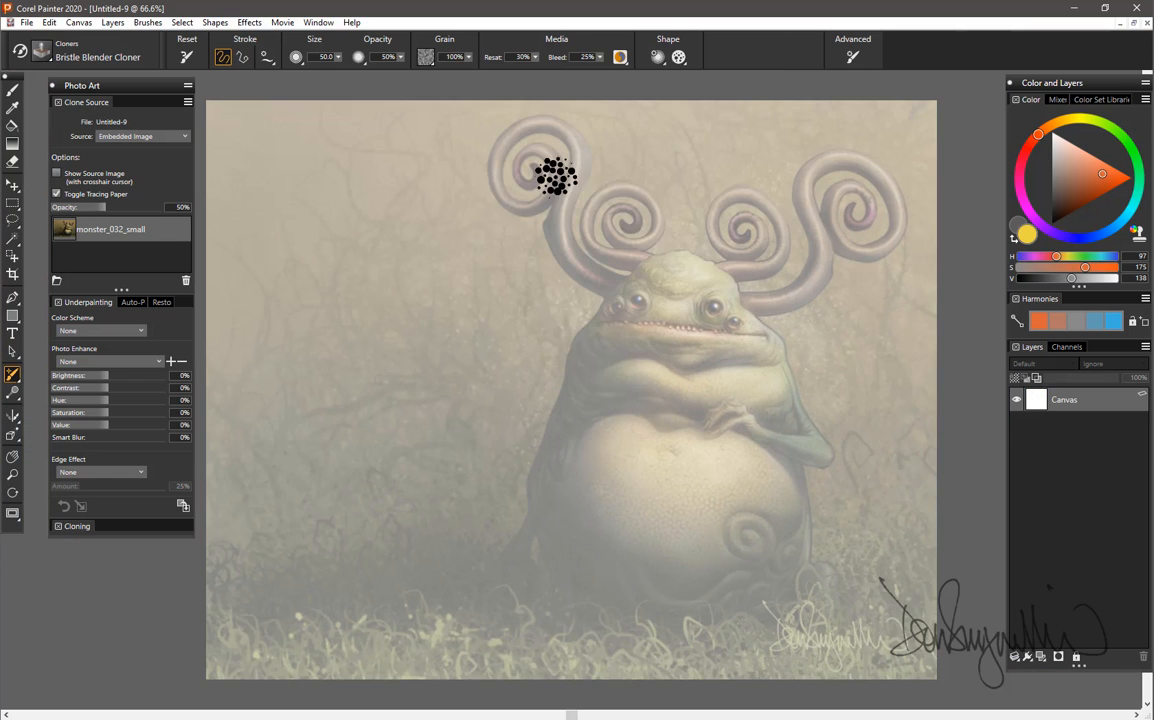
key(ctrl+plus)
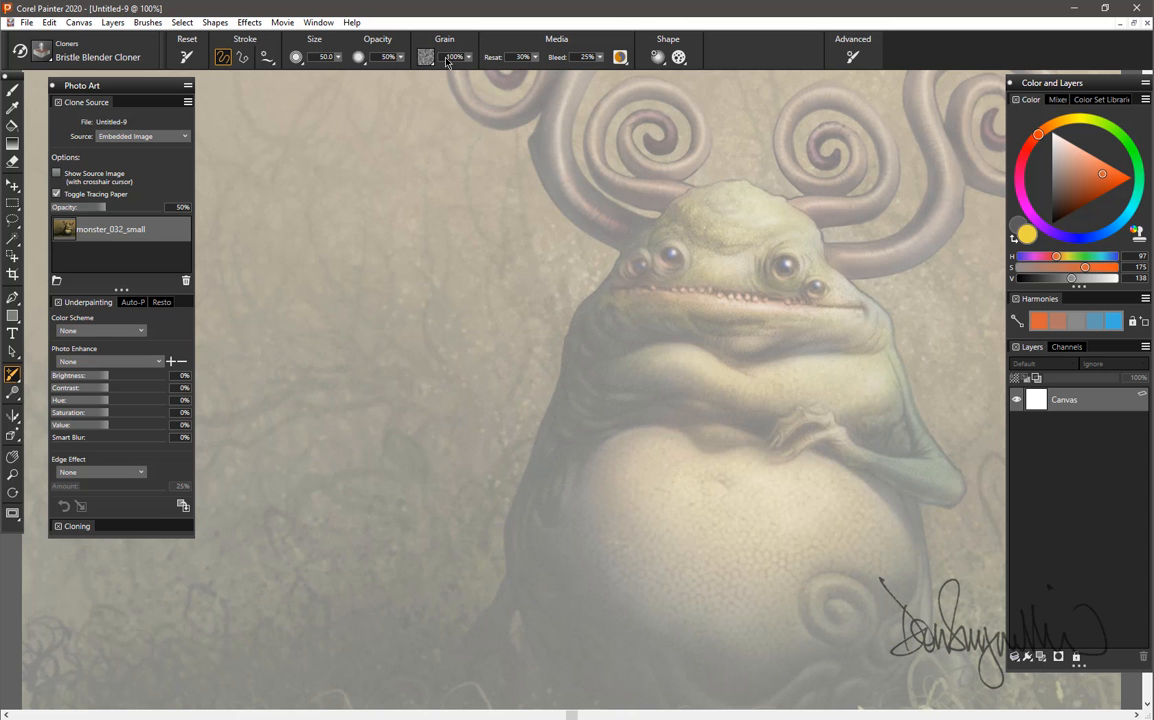
Start the Make Mosaic and Tessellation effect on the clone, with tracing paper and clone color enabled.
click(244, 26)
mouse_move(281, 119)
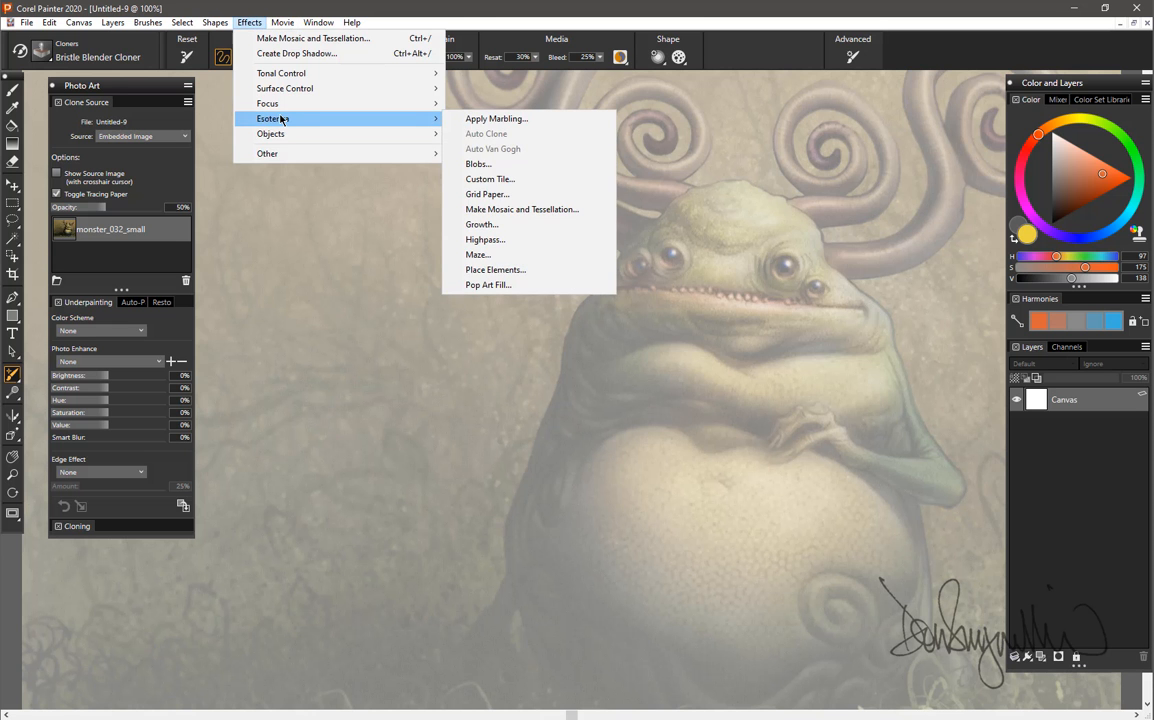
click(538, 210)
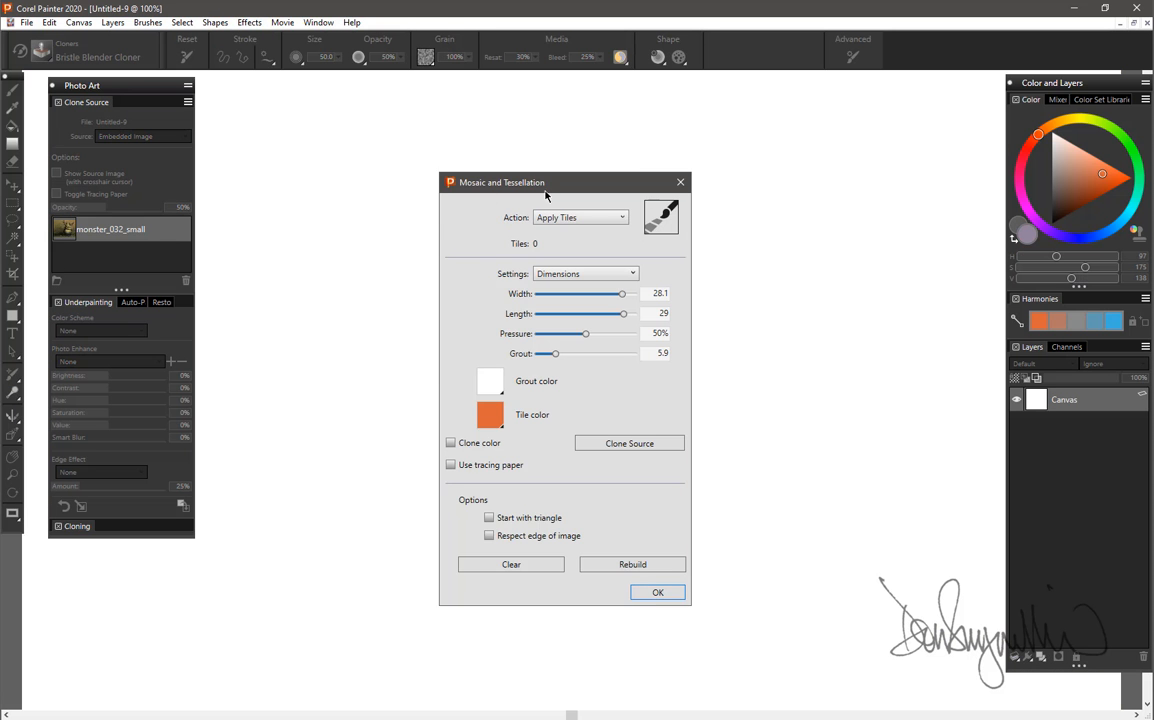
drag(545, 195, 322, 108)
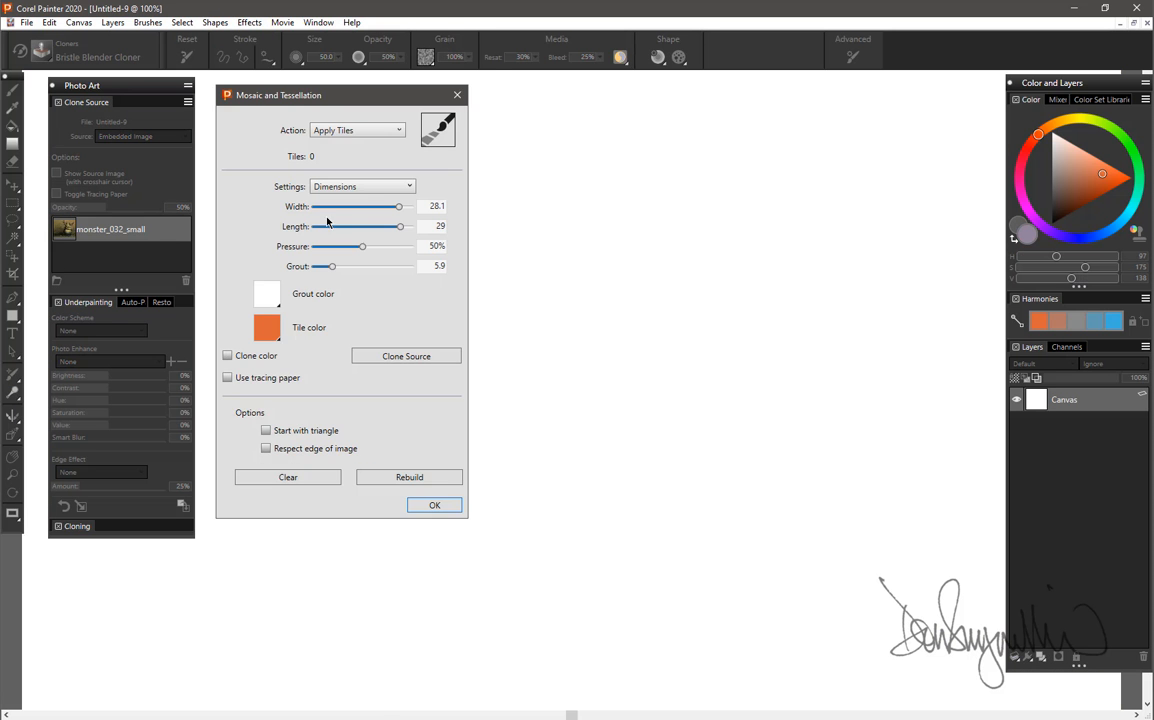
click(227, 378)
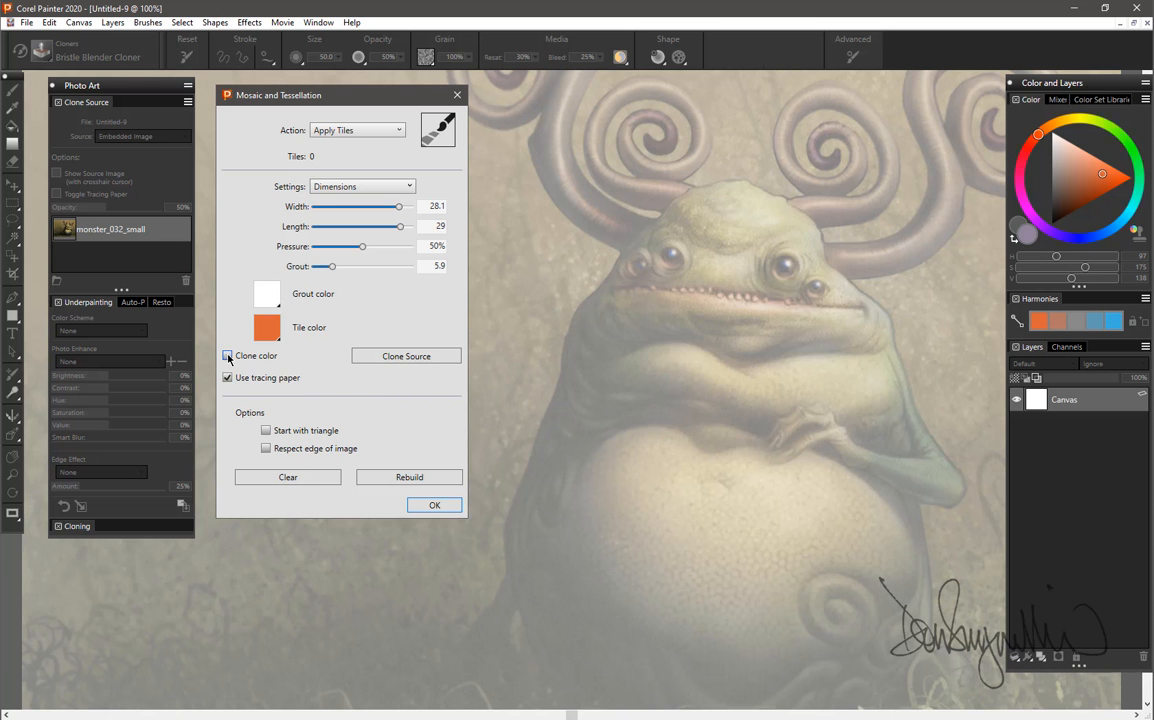
click(228, 356)
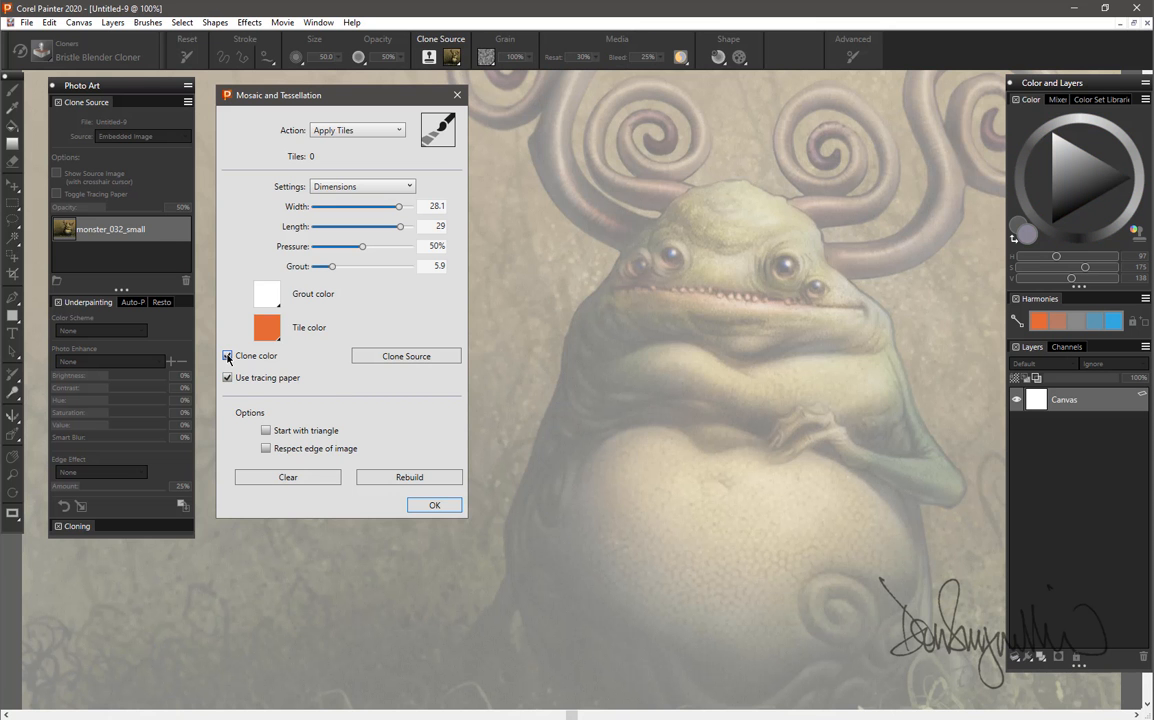
Set the mosaic action to Make Tessellation, review the tile shapes and keep Pieces.
click(388, 131)
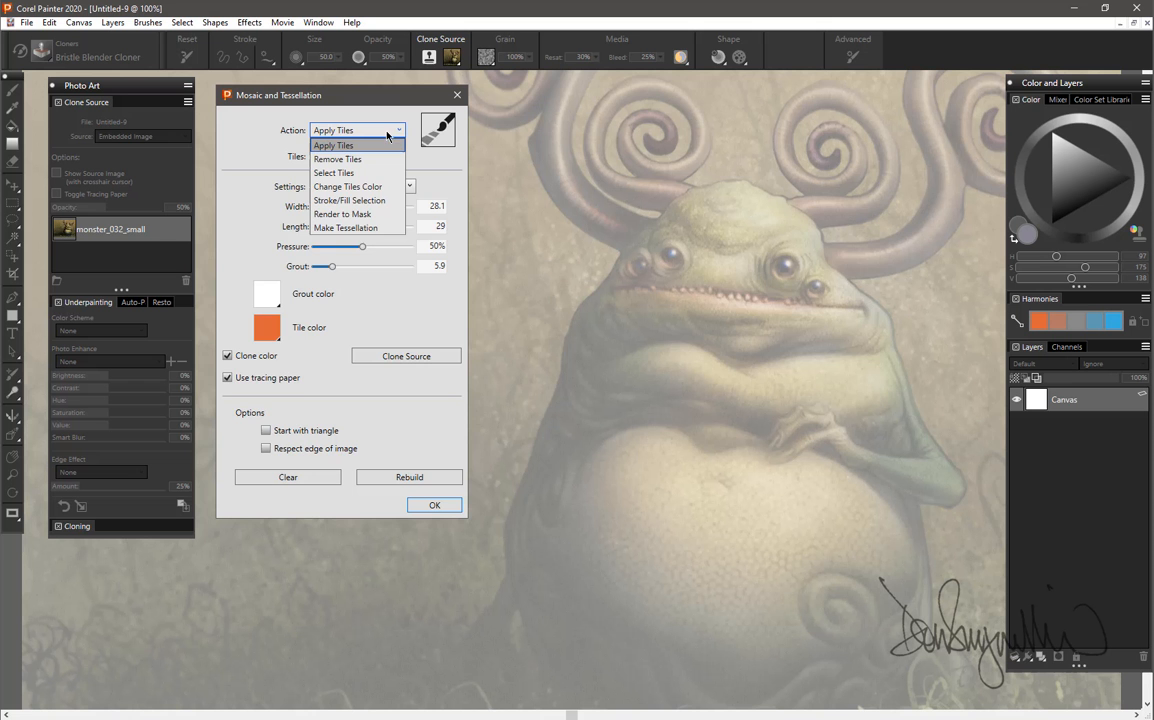
click(350, 228)
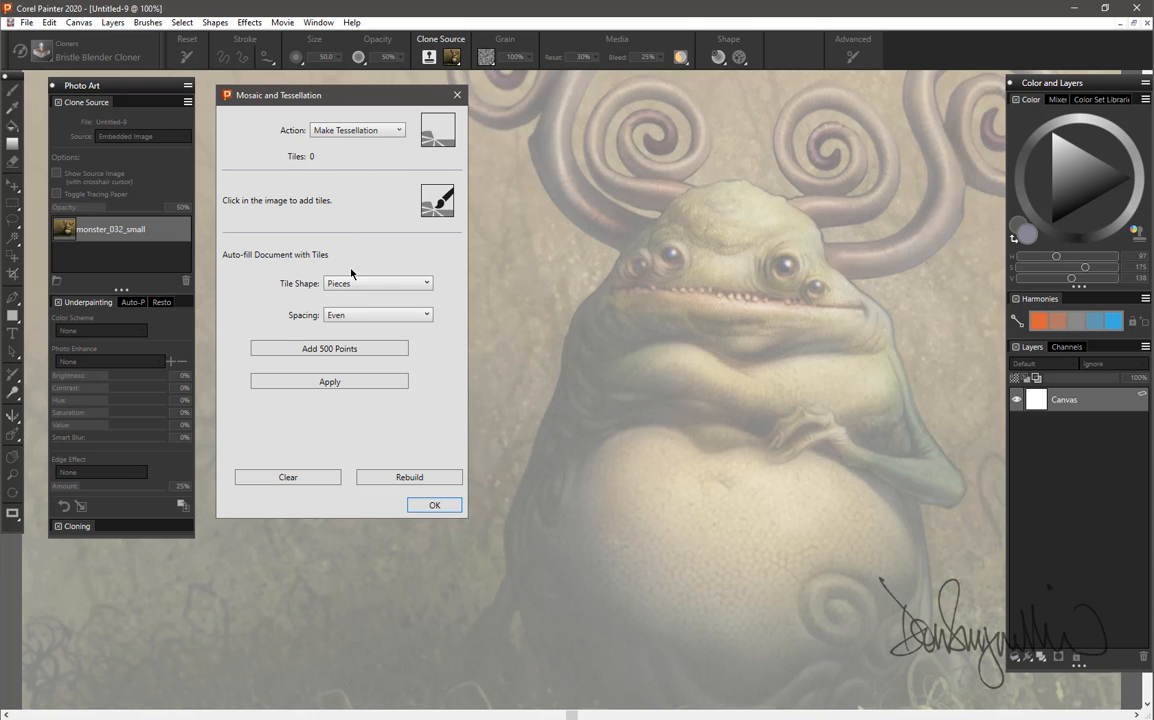
click(386, 286)
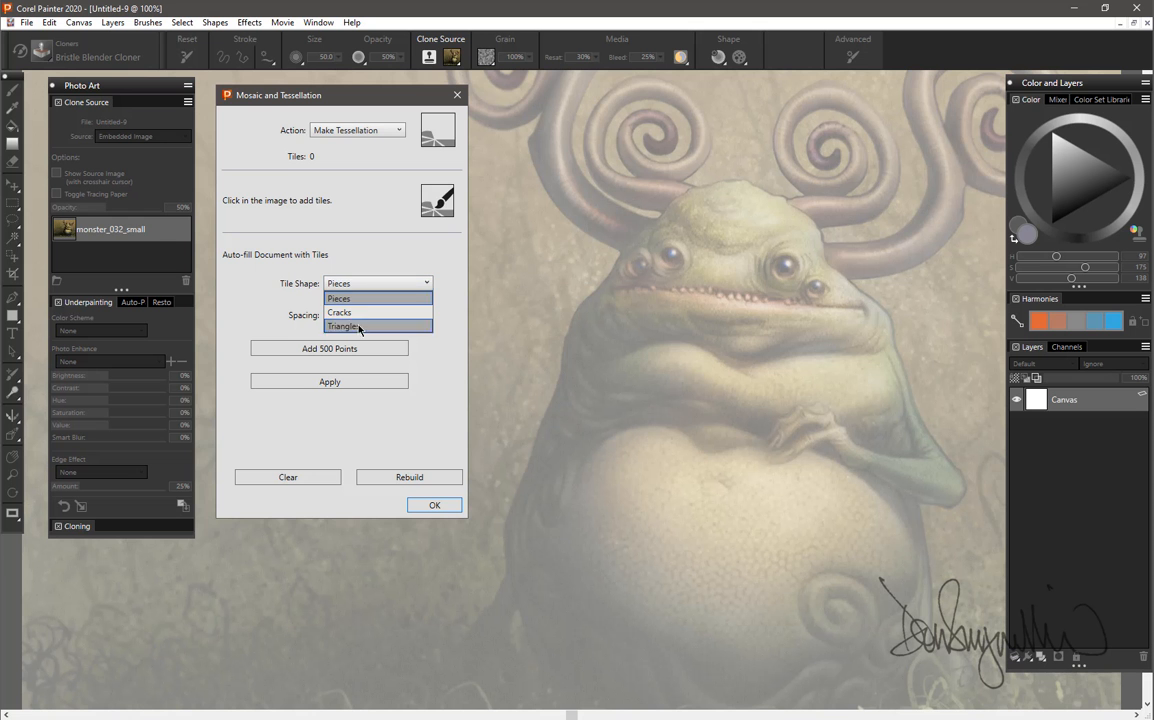
click(366, 284)
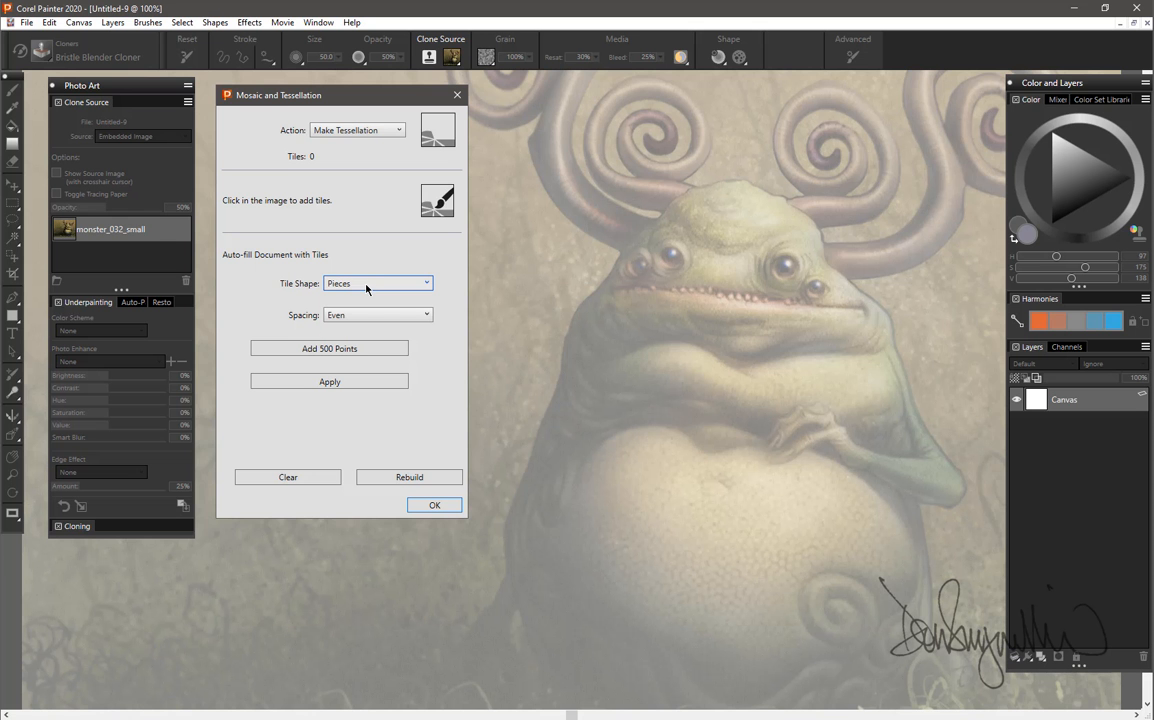
Auto-fill the document with evenly spaced Pieces tiles by adding 500 points eleven times, and apply the tessellation.
click(336, 349)
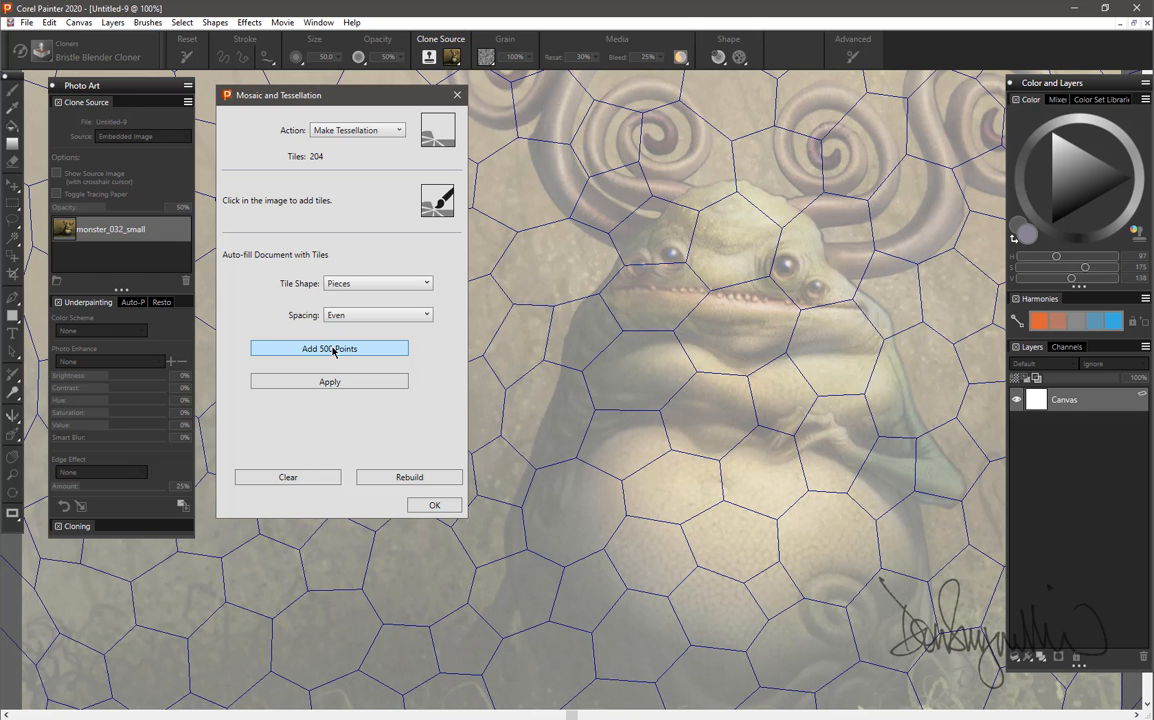
click(333, 349)
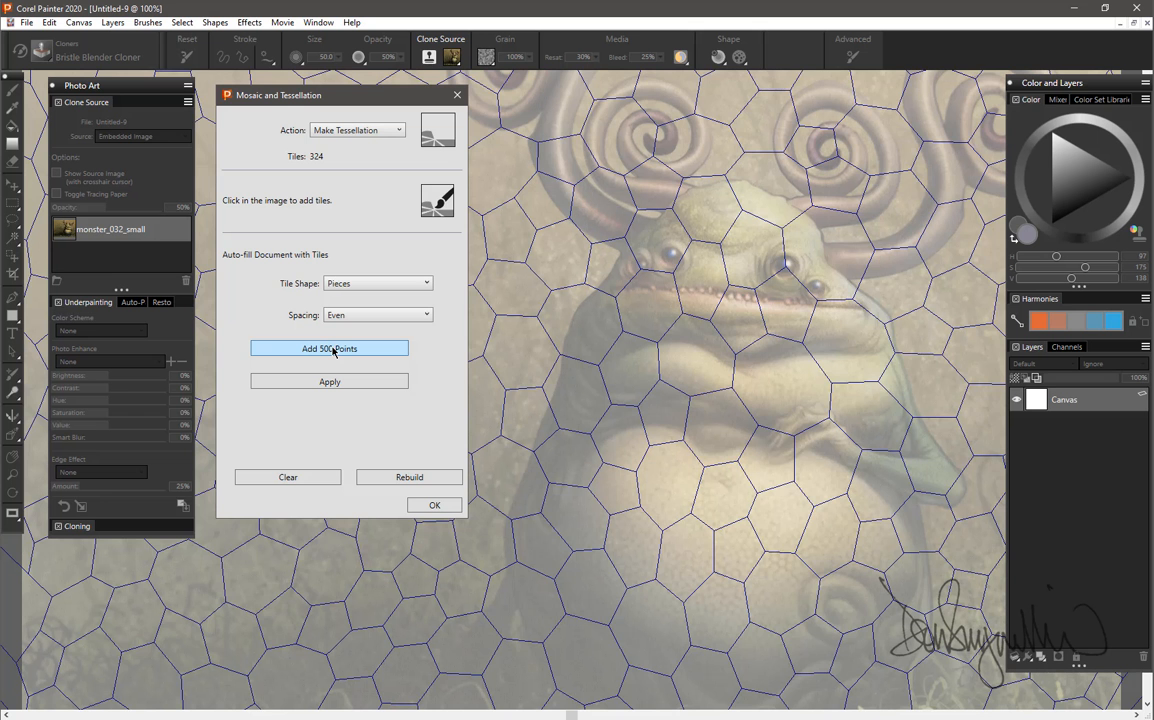
click(333, 349)
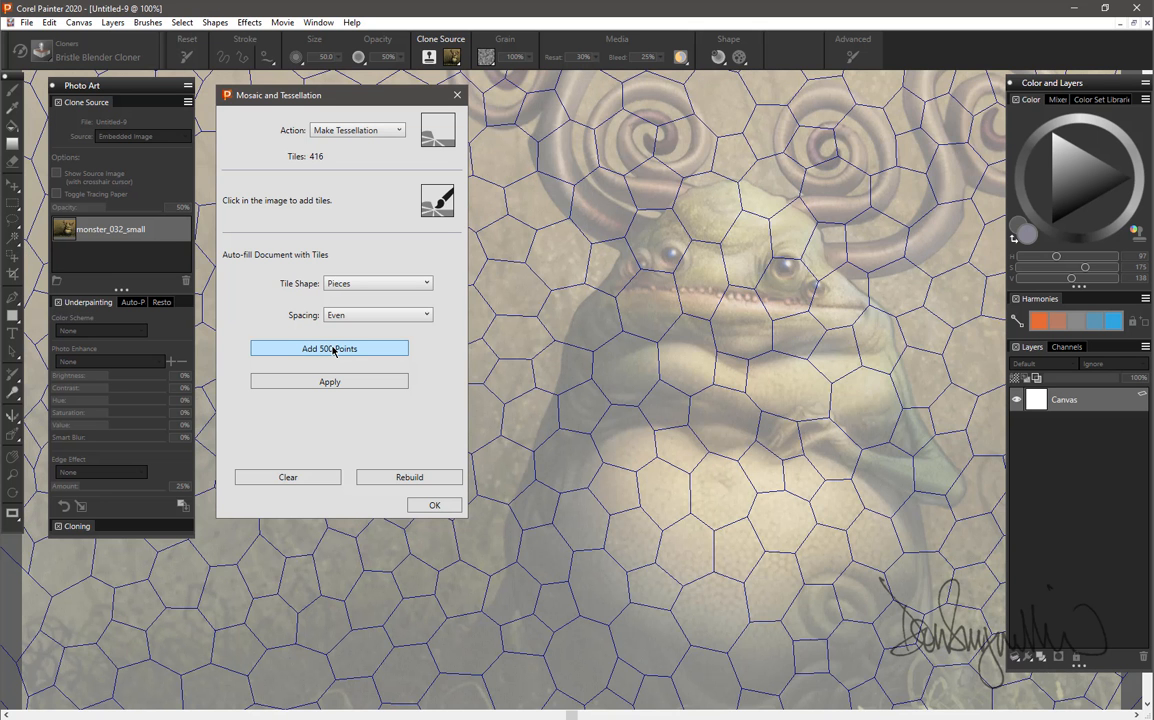
click(333, 349)
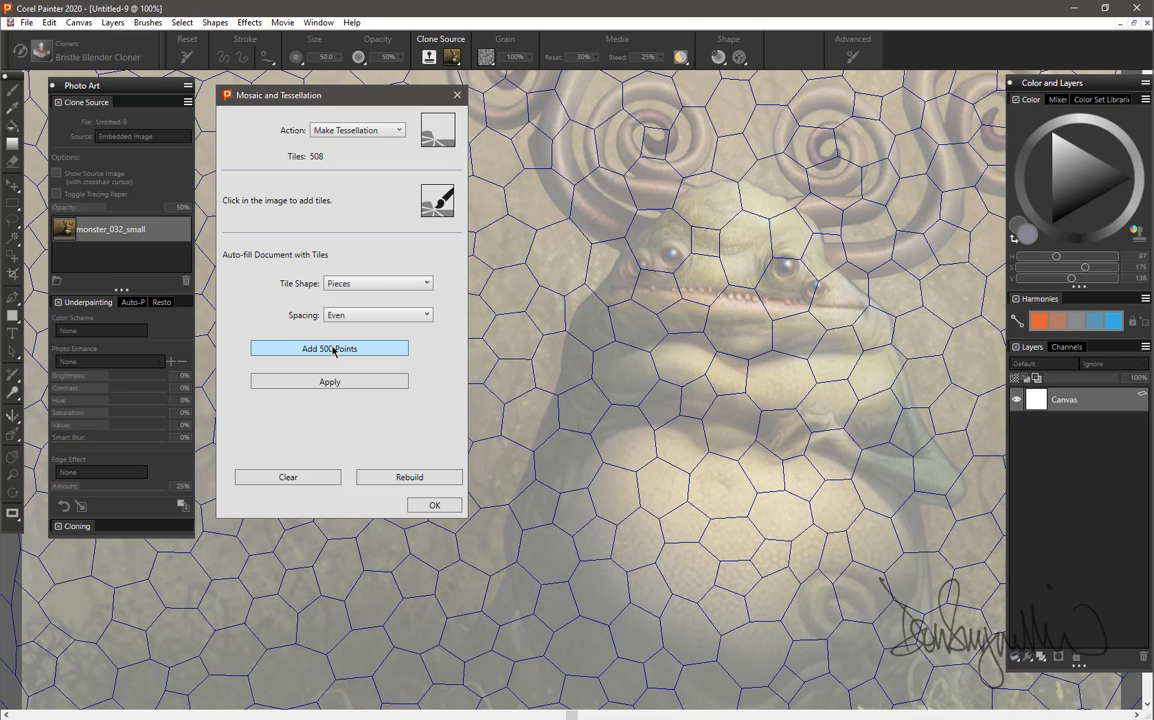
click(333, 349)
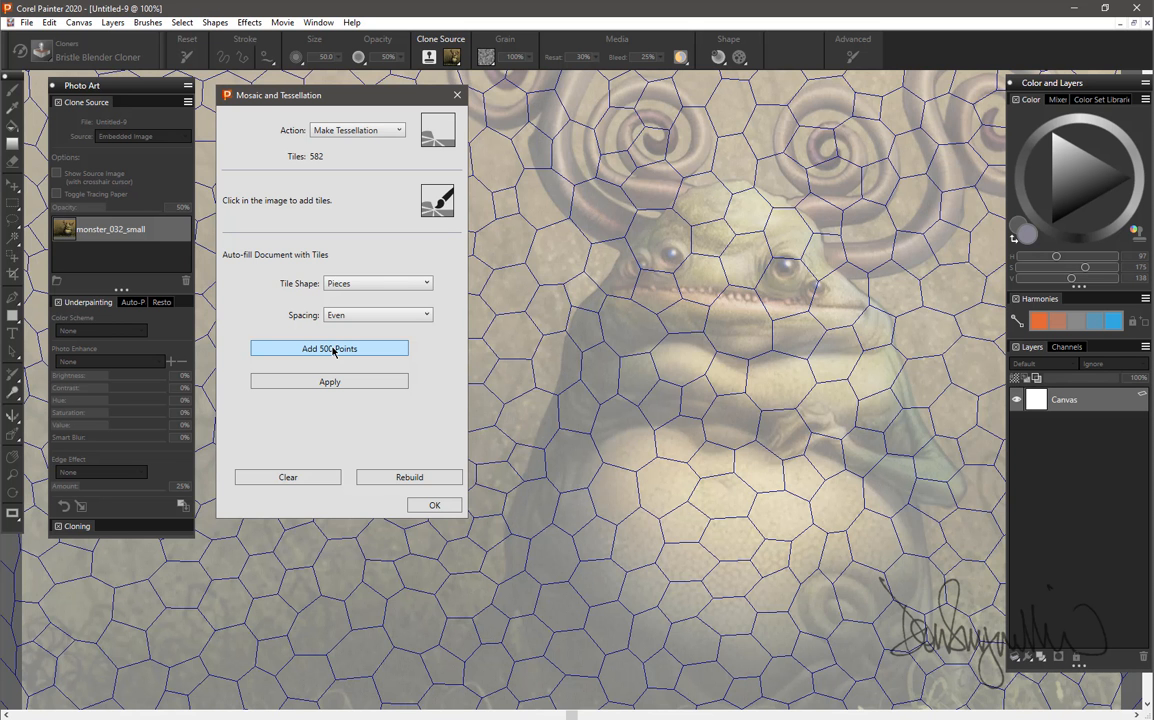
click(333, 349)
click(333, 349)
click(333, 349)
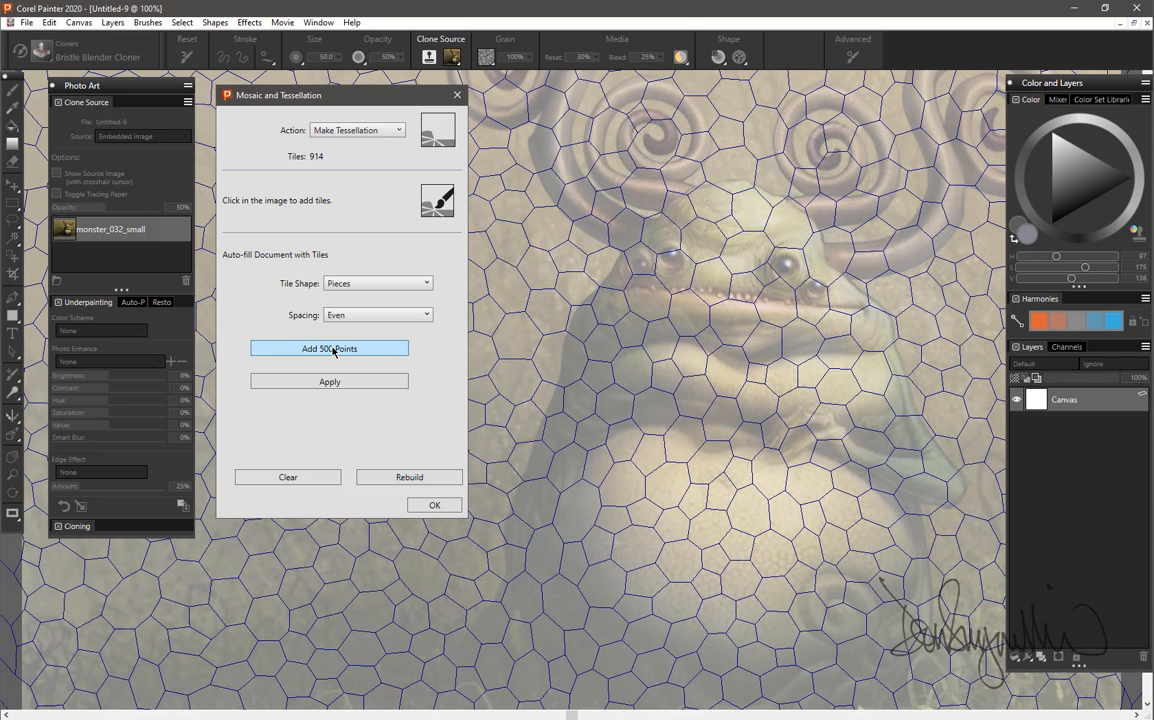
click(333, 349)
click(333, 349)
click(333, 349)
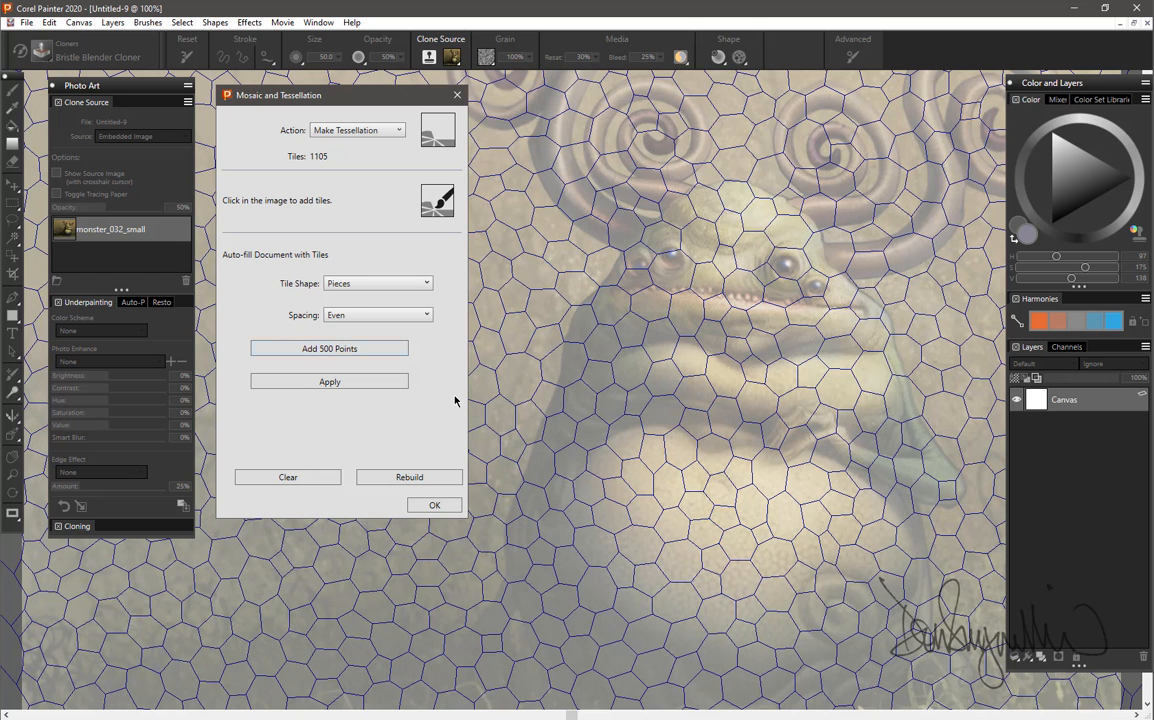
click(322, 384)
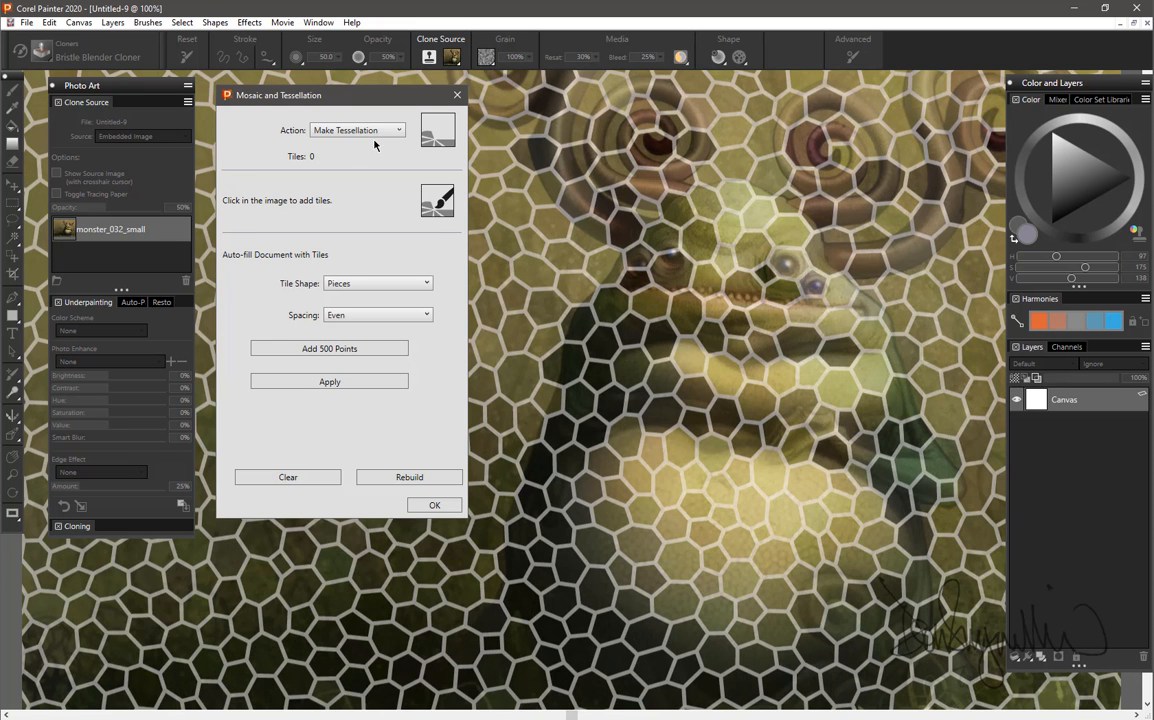
Set the mosaic action back to Apply Tiles and turn off the tracing paper.
click(343, 128)
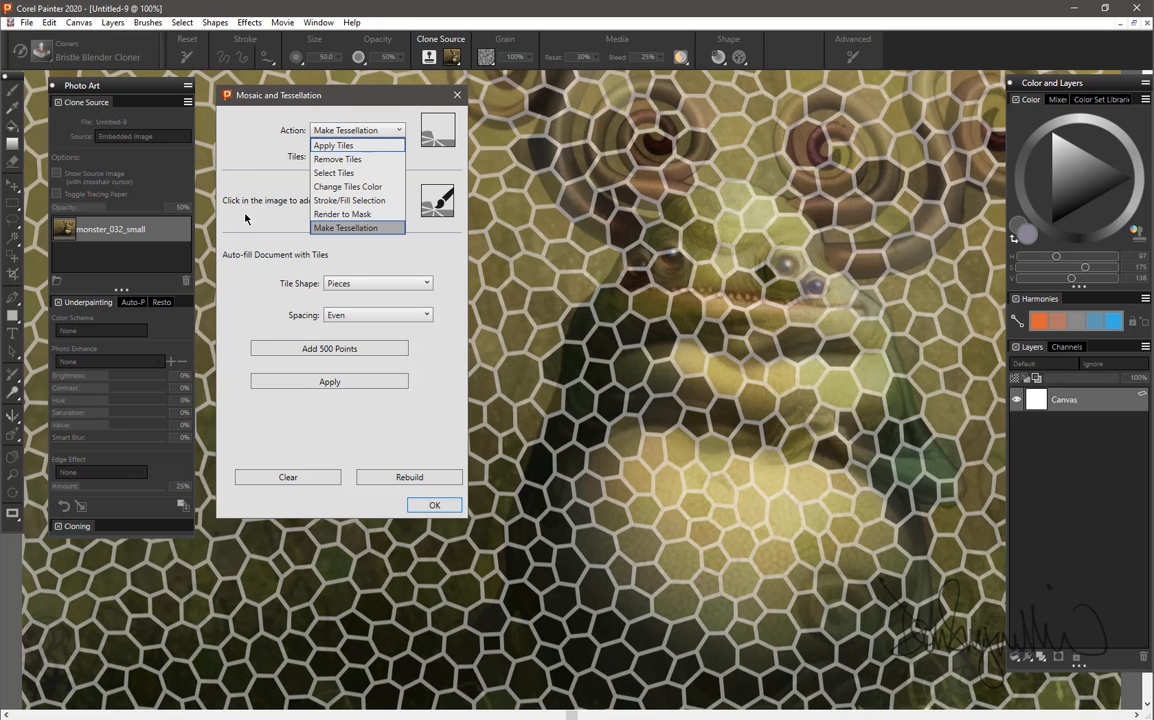
click(320, 146)
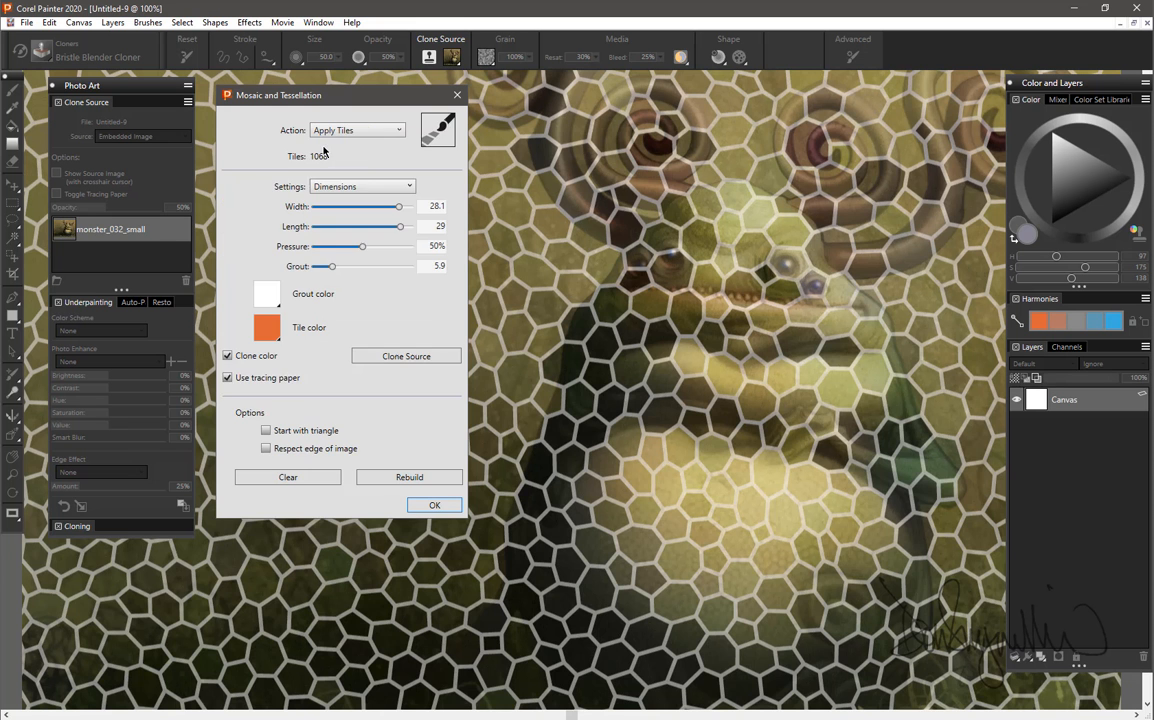
click(227, 378)
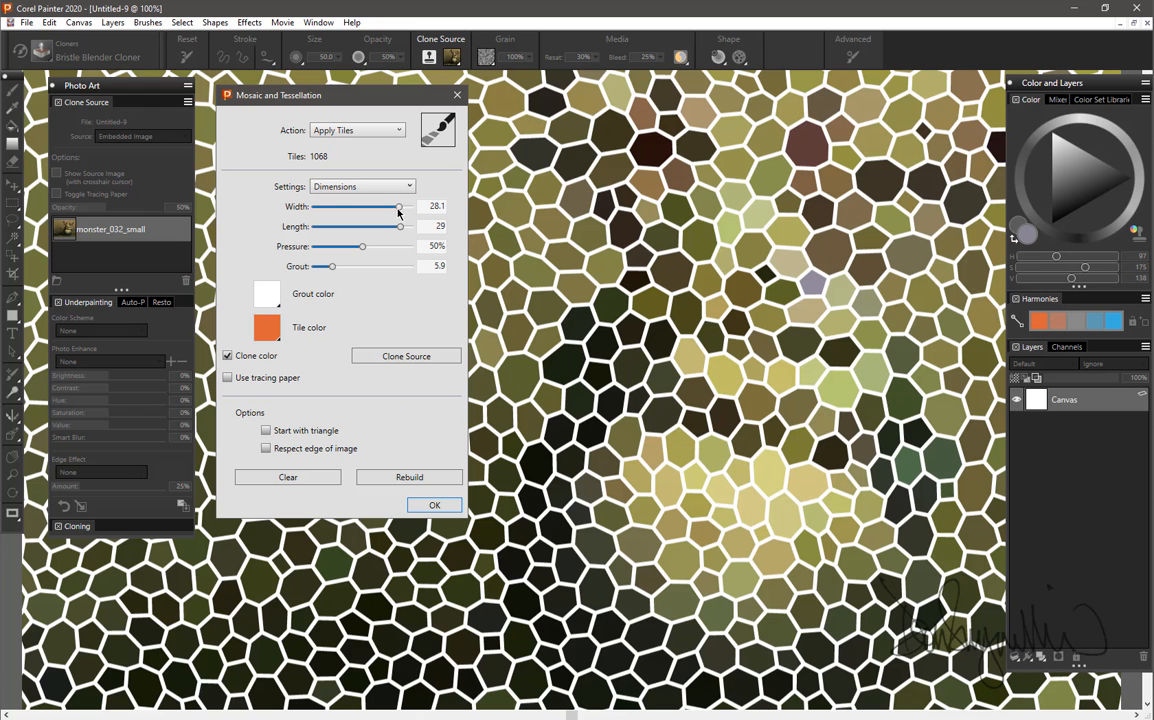
Reduce the grout to 2.9 and change the grout color to a dark gray with a value of 108.
drag(333, 270, 323, 272)
click(274, 291)
click(287, 370)
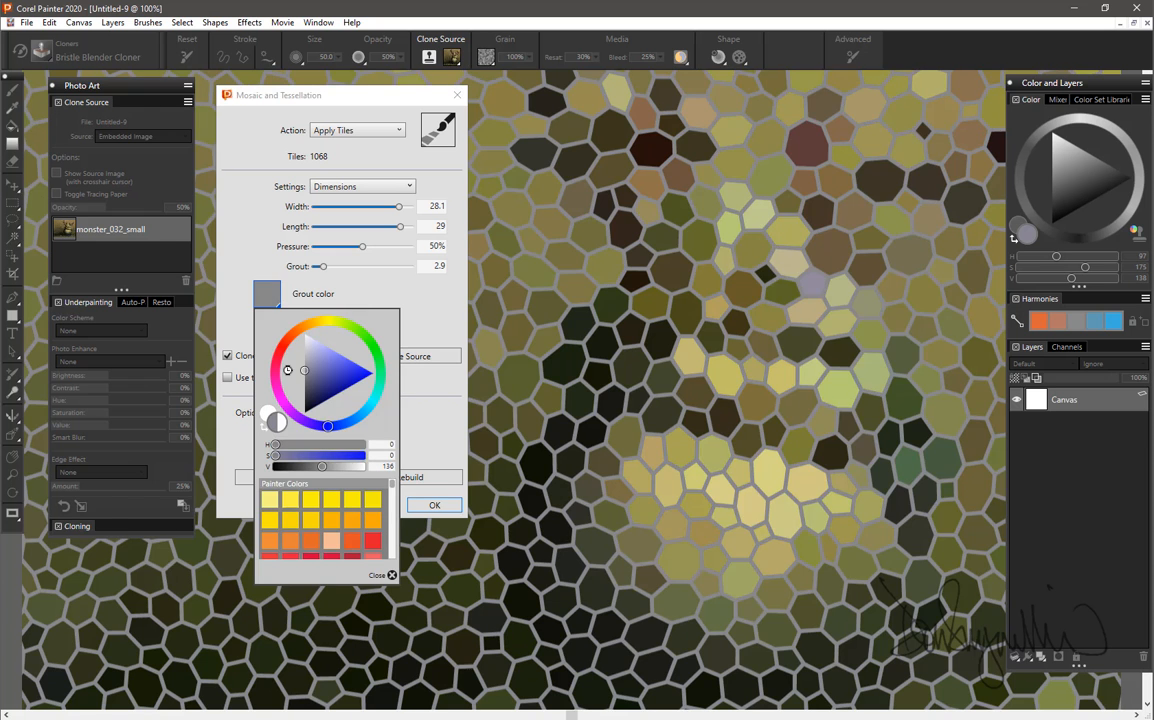
drag(287, 370, 280, 378)
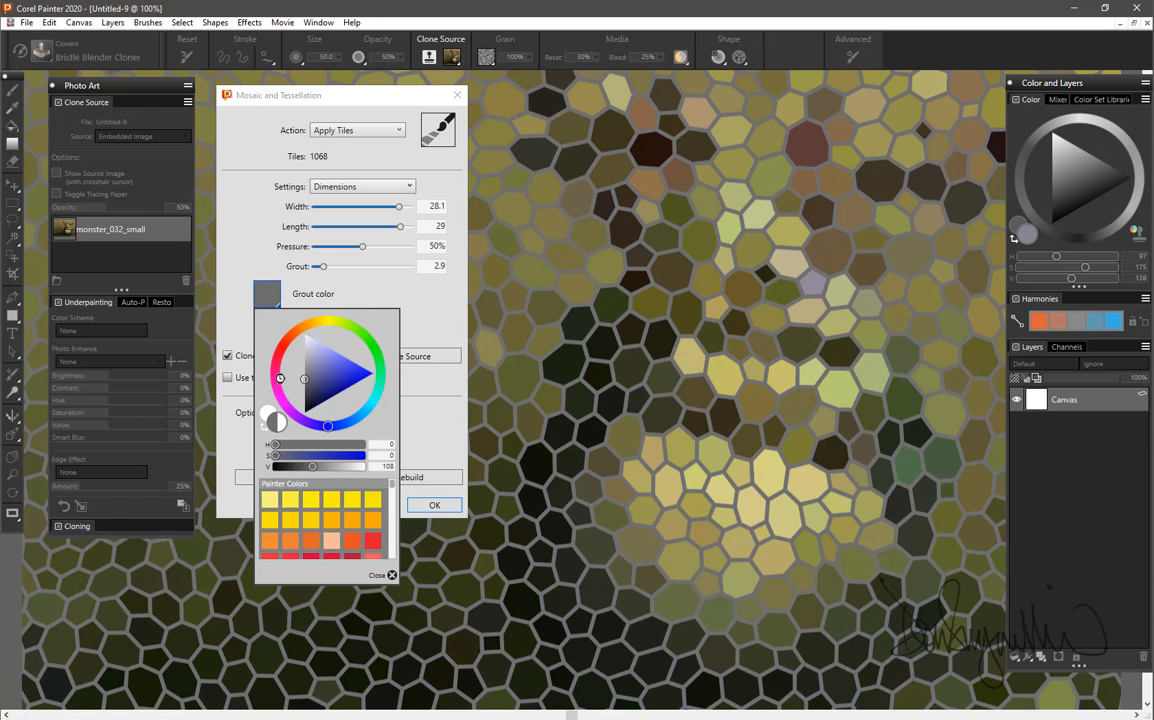
click(355, 93)
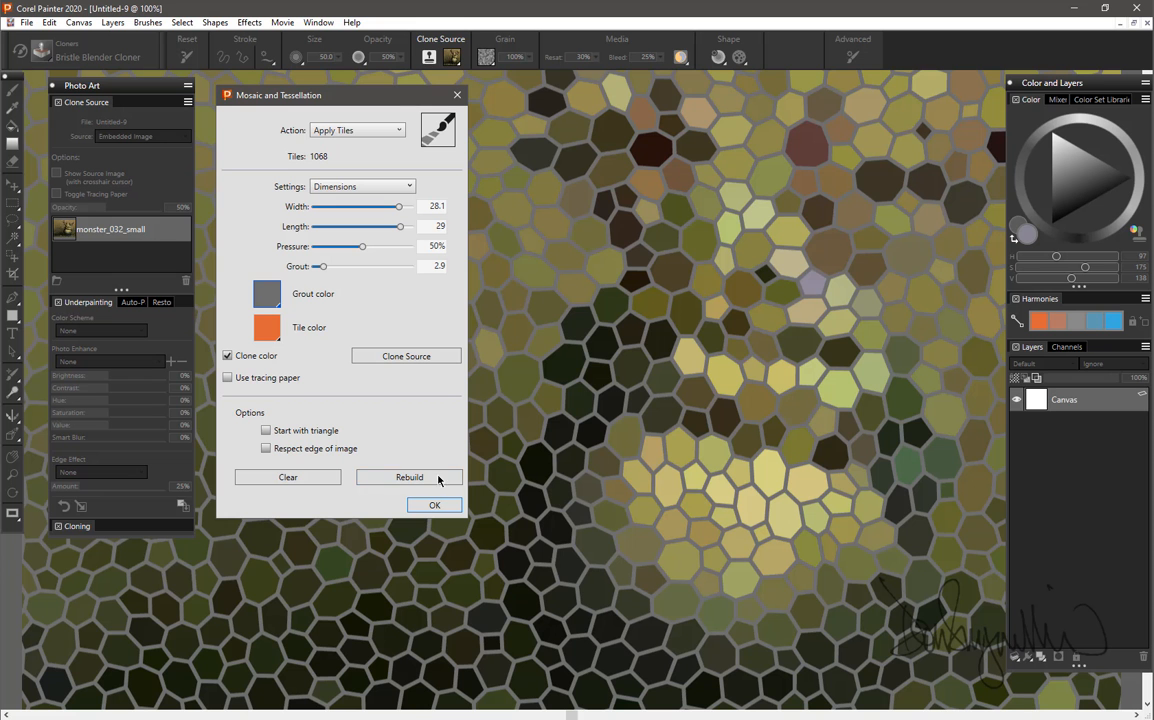
Clear all tiles from the mosaic and enable the Start with triangle option.
click(288, 477)
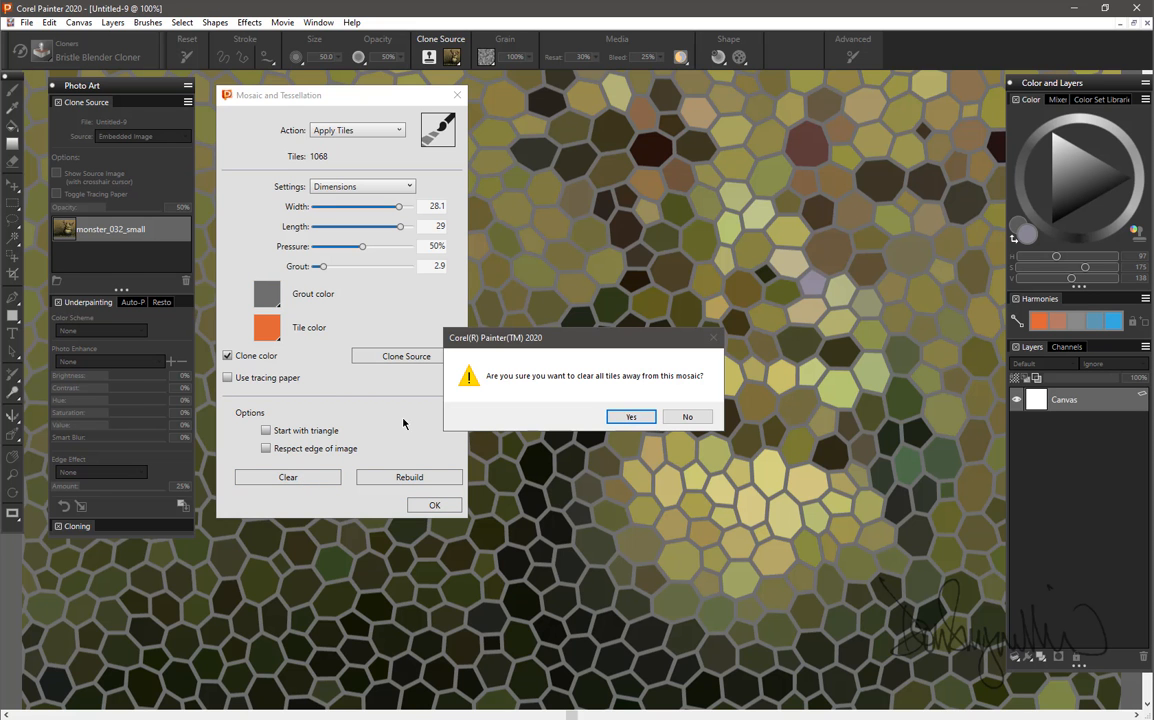
click(620, 416)
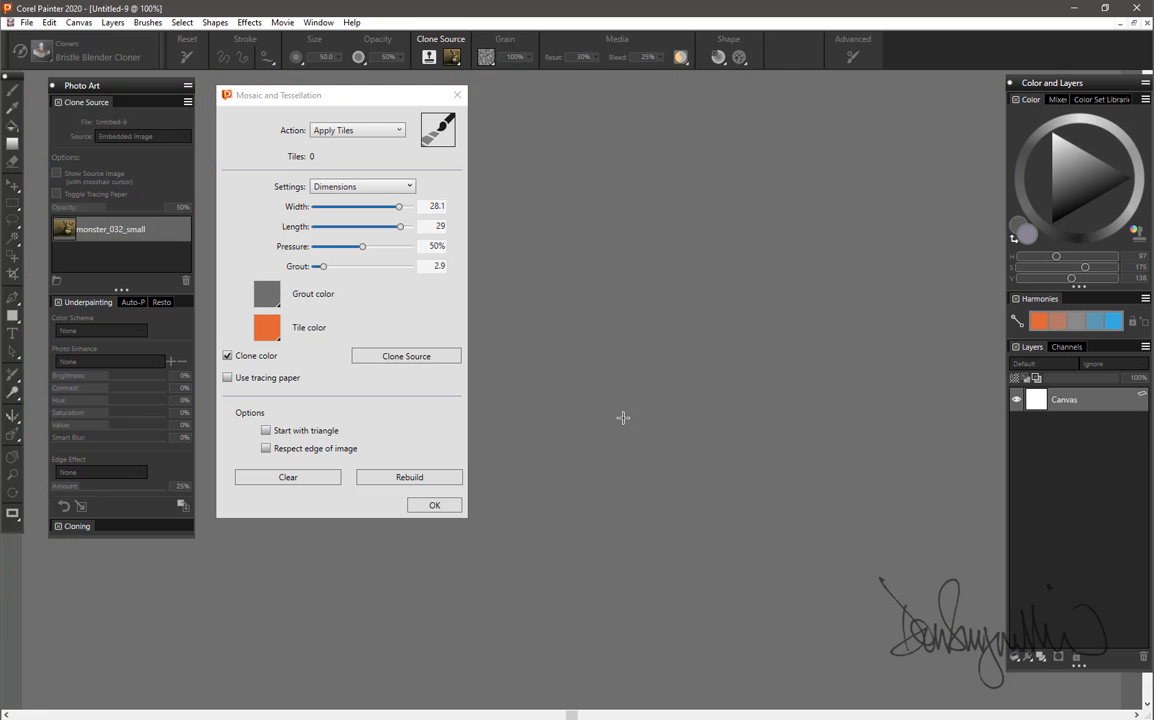
click(266, 431)
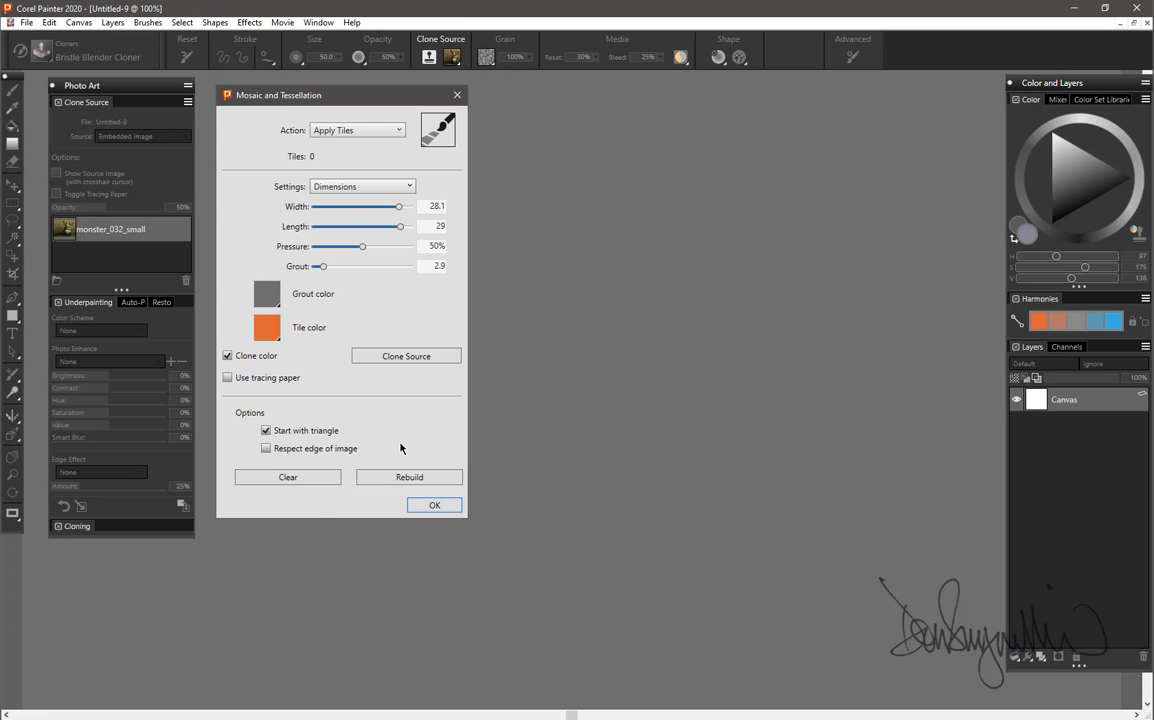
Set the action to Make Tessellation with the Cracks tile shape and Even spacing.
click(381, 128)
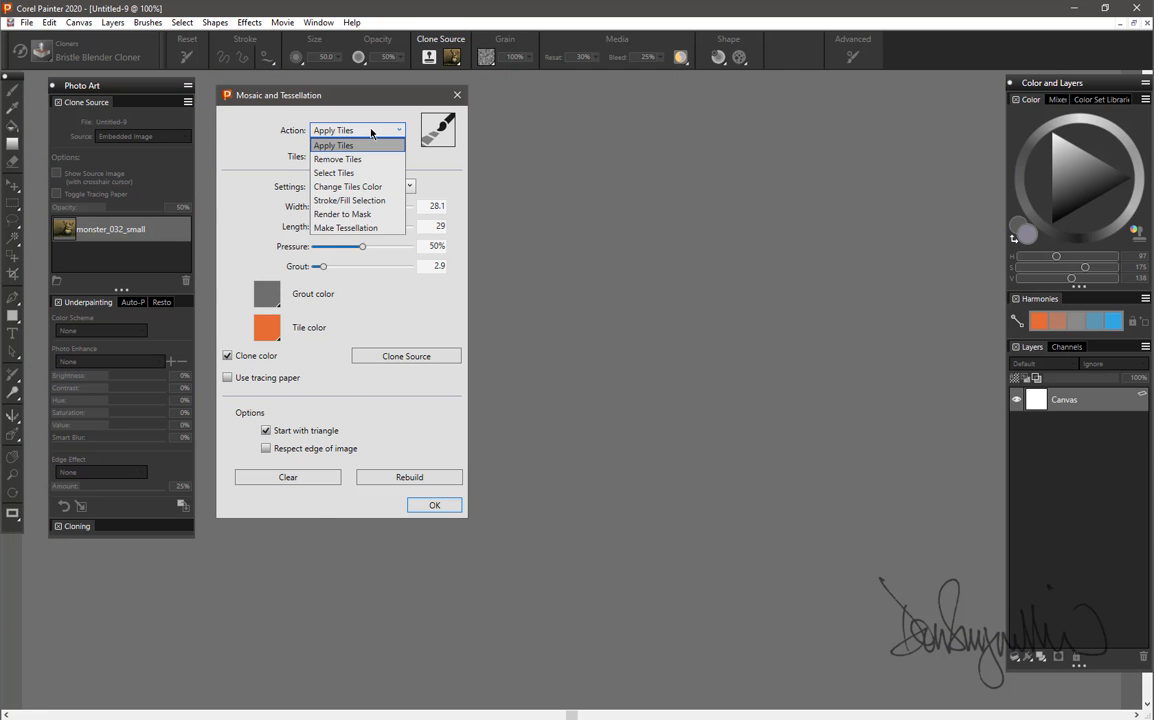
click(346, 228)
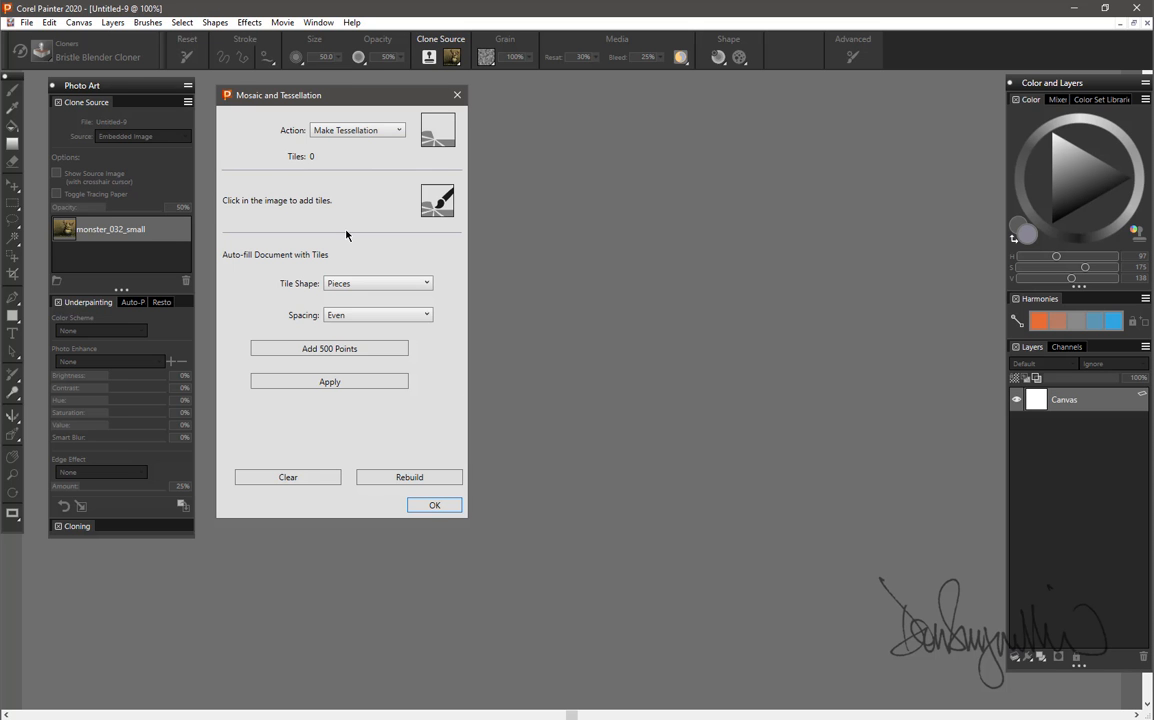
click(372, 283)
click(346, 314)
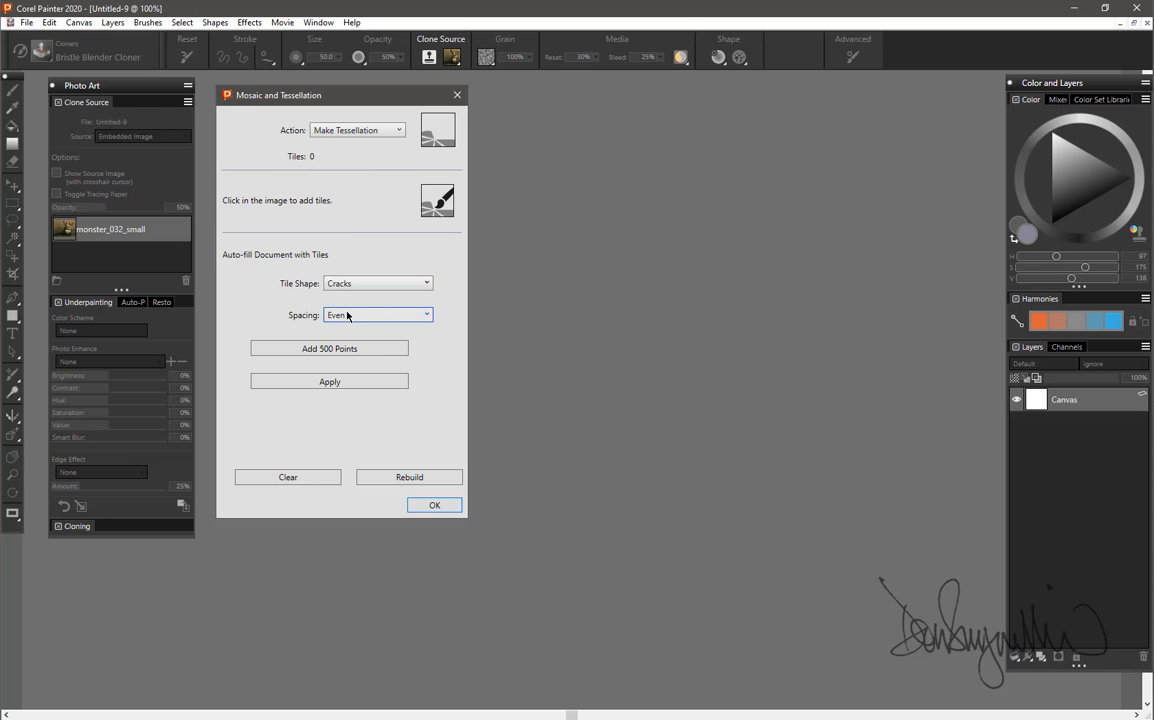
Add crack tiles by hand with one point and four short strokes around the middle of the canvas.
click(634, 319)
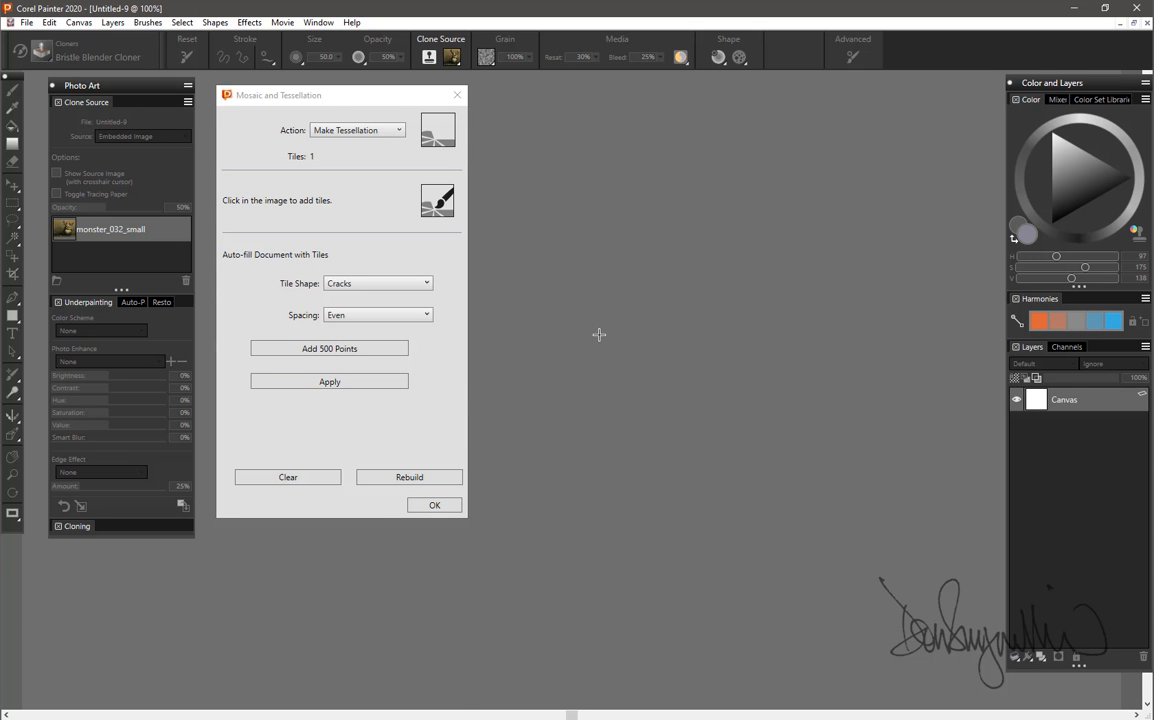
drag(599, 335, 654, 386)
drag(690, 284, 733, 345)
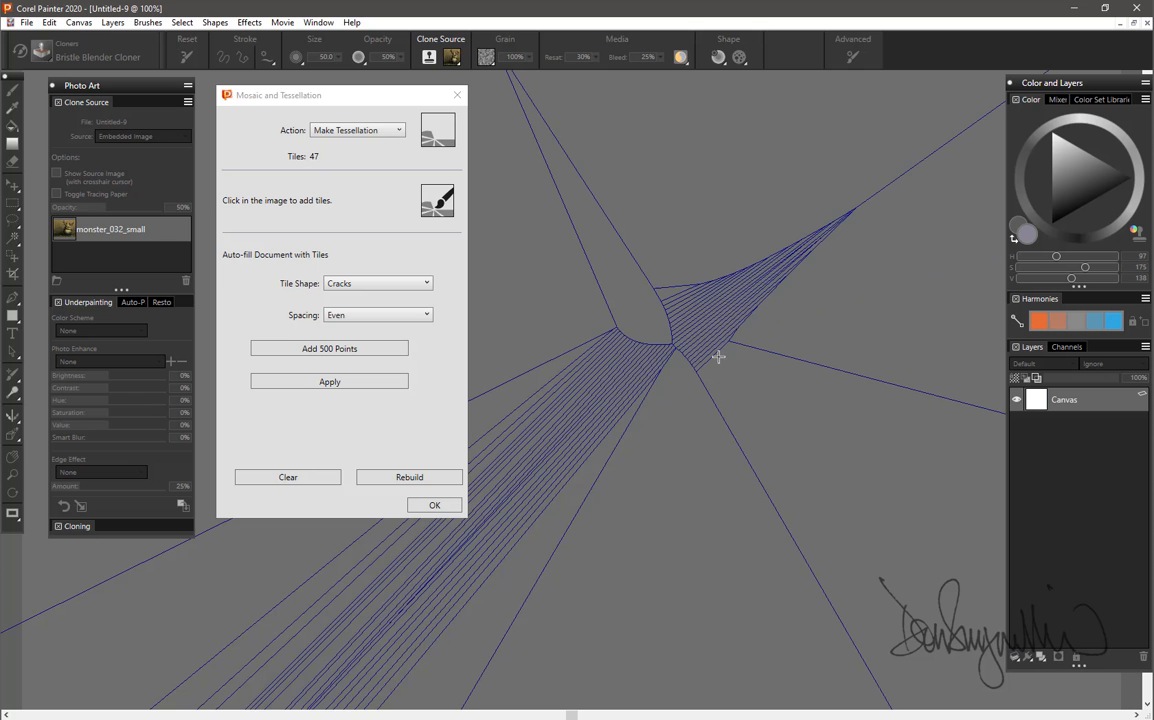
drag(625, 448, 686, 483)
drag(541, 275, 539, 321)
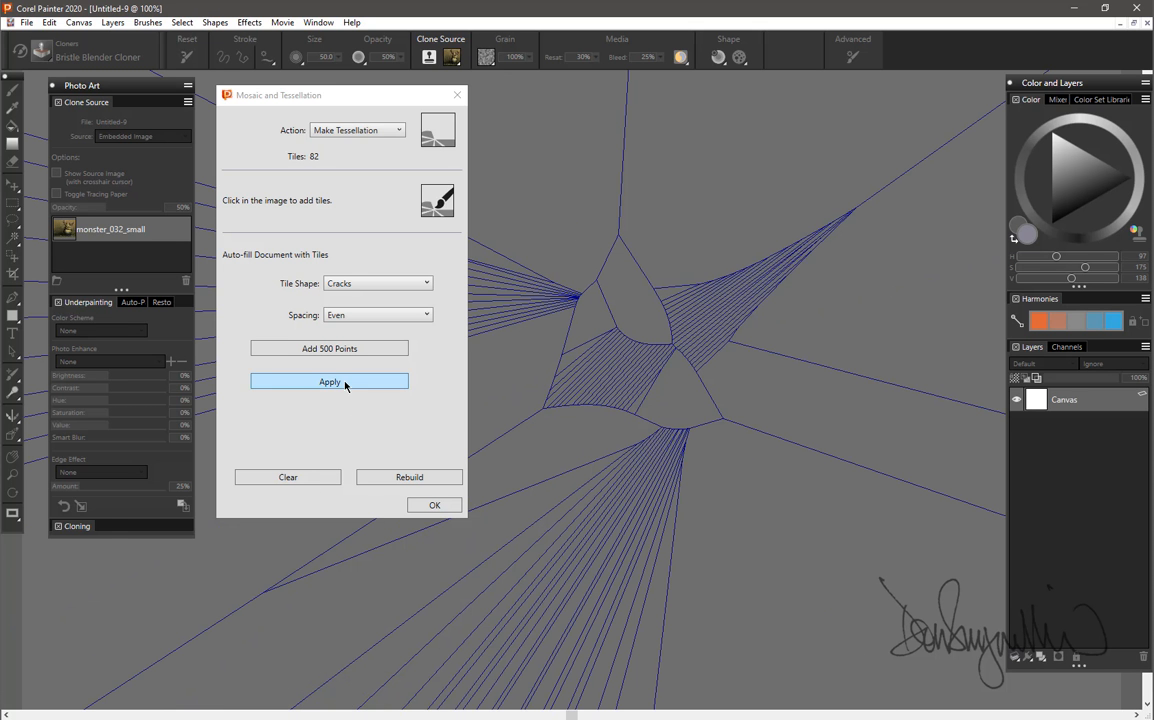
Add 500 evenly spaced points four times to the crack tessellation and accept the mosaic.
click(338, 350)
click(338, 350)
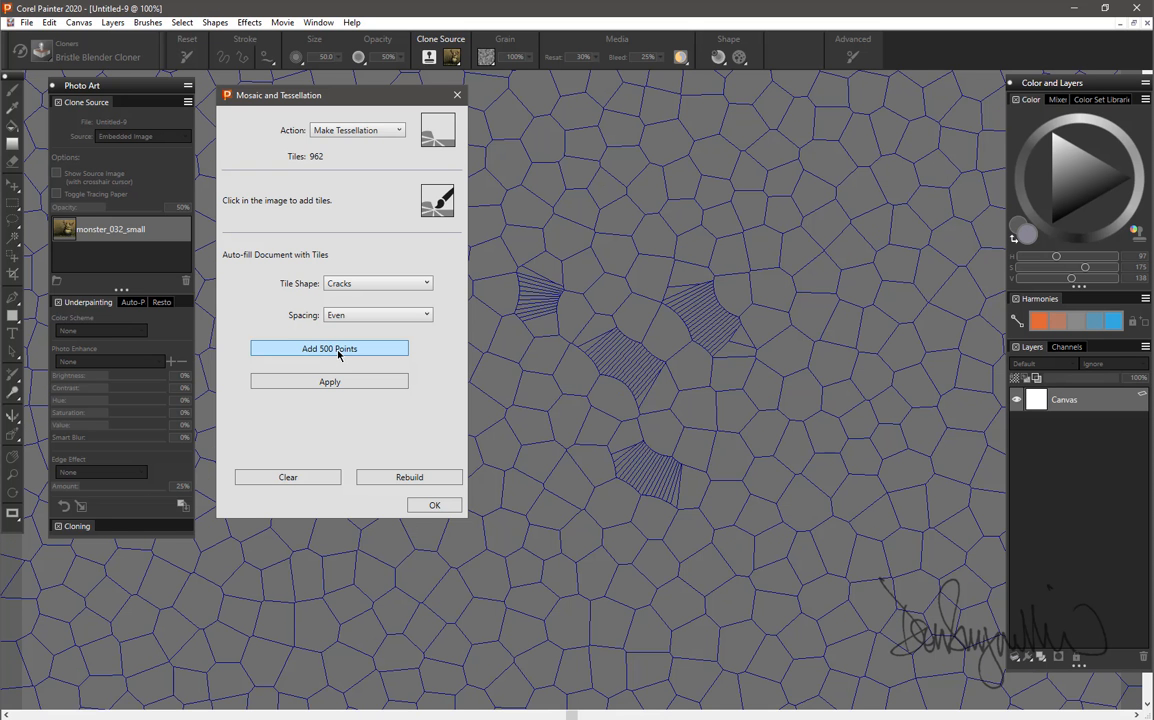
click(338, 350)
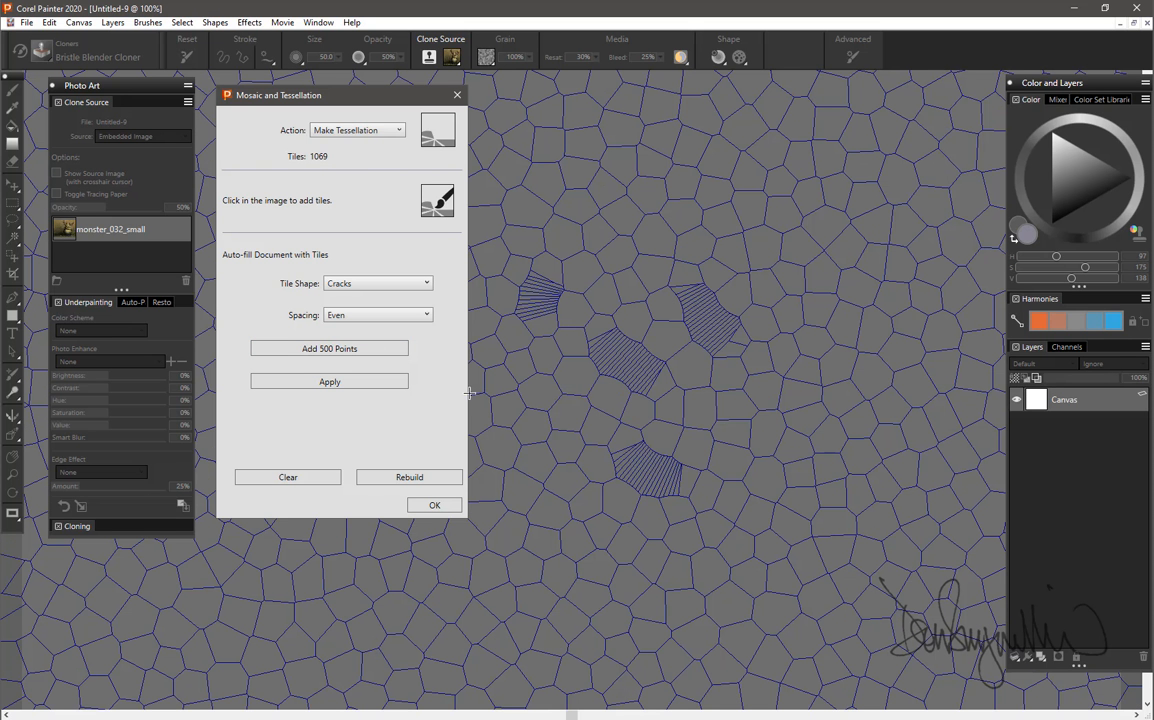
click(335, 349)
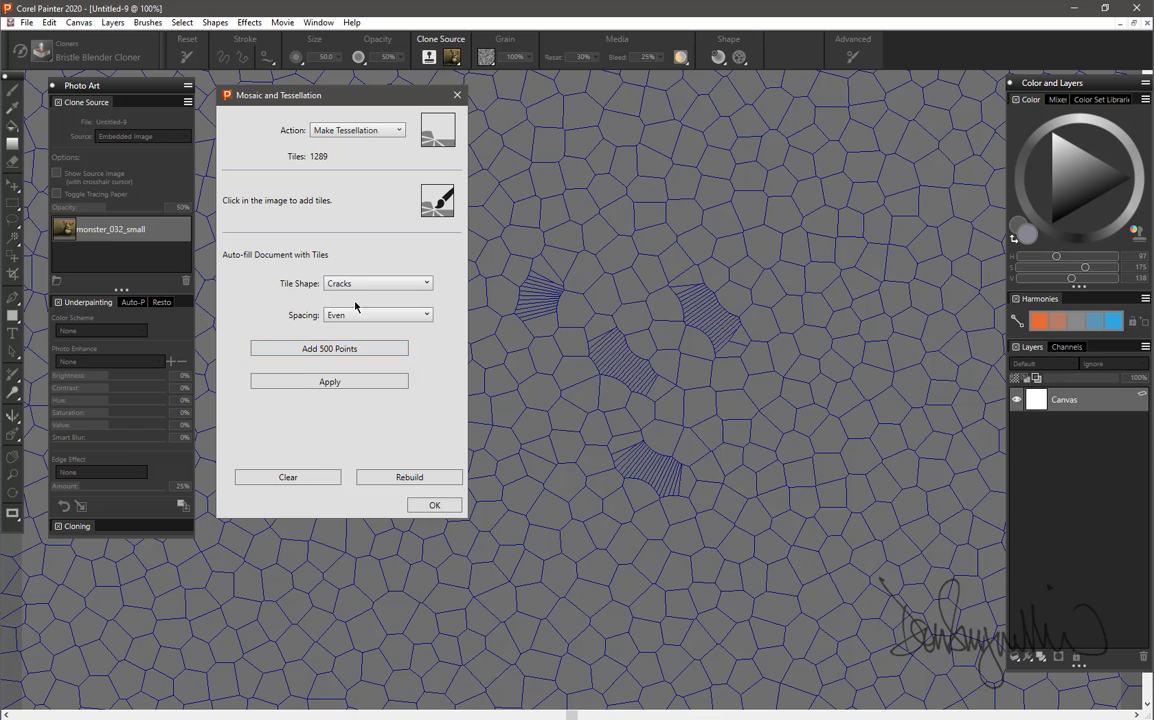
click(434, 506)
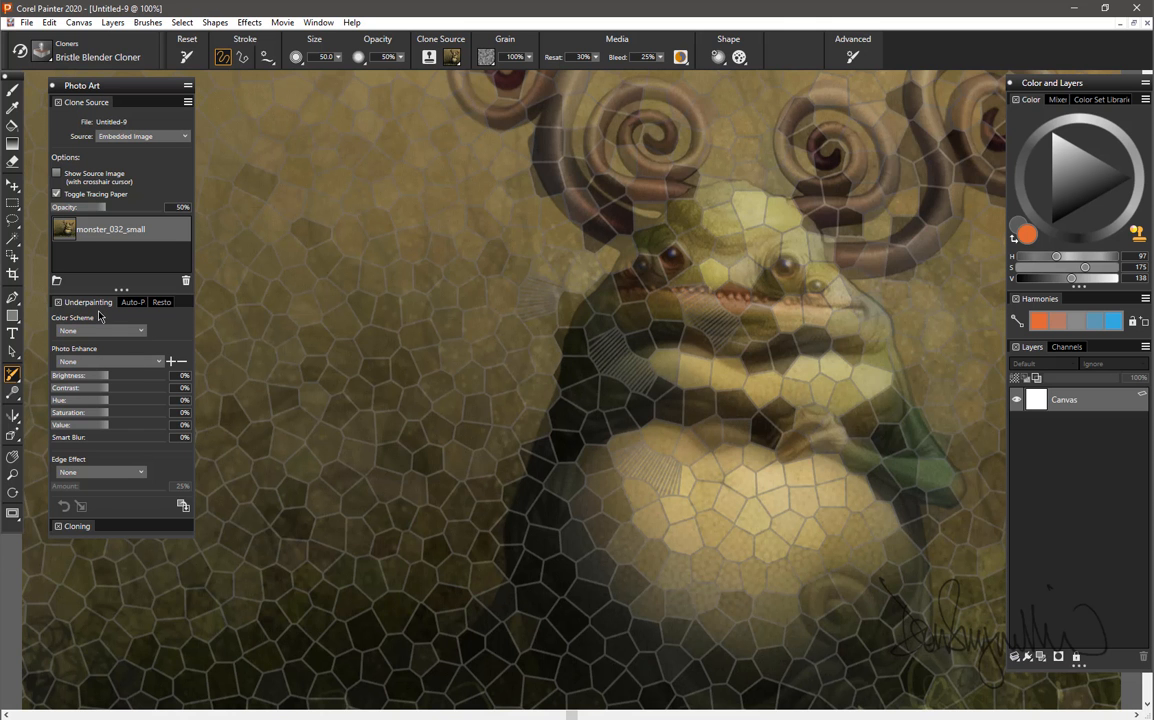
Compare the crack mosaic with the source image at tracing paper opacities of 100%, 53% and 75%.
click(101, 207)
mouse_move(101, 207)
mouse_down()
mouse_move(66, 207)
mouse_move(164, 215)
mouse_up()
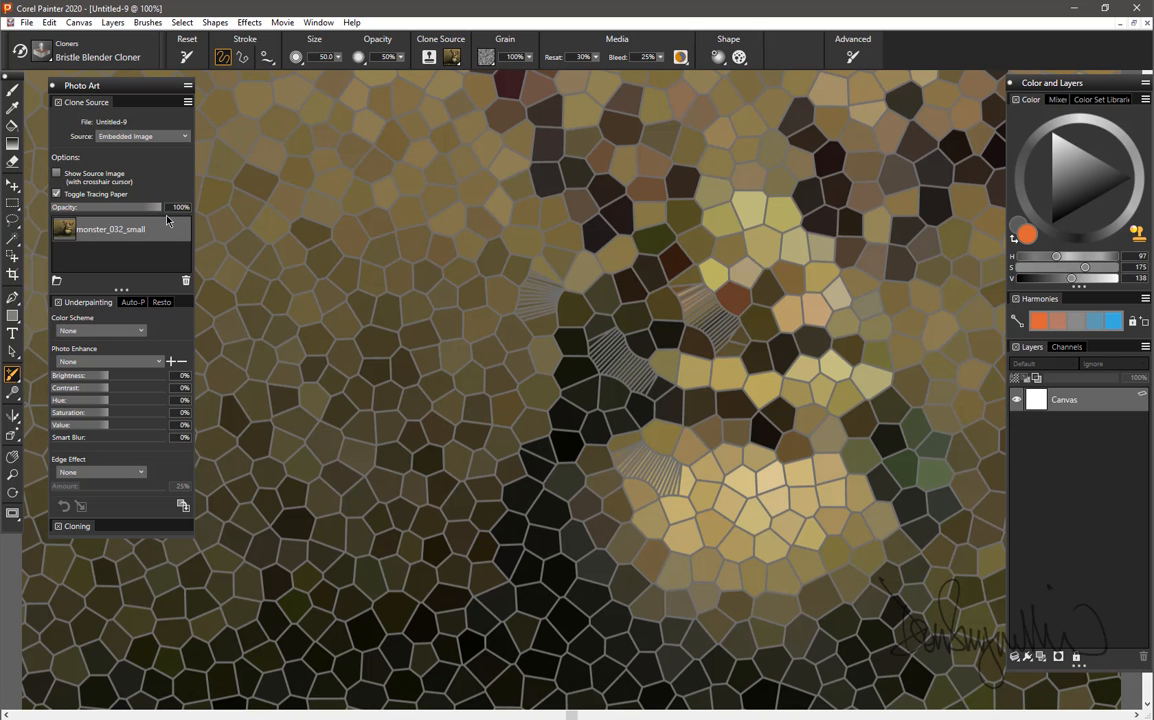
drag(164, 215, 110, 207)
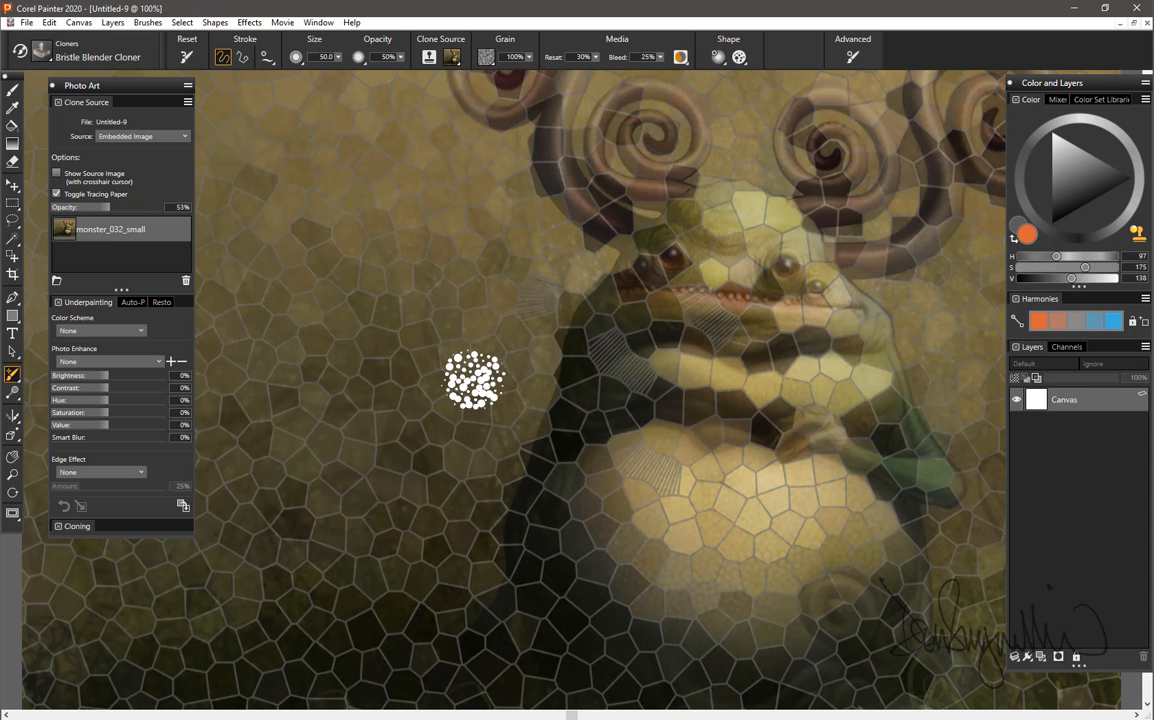
click(126, 208)
drag(125, 212, 132, 207)
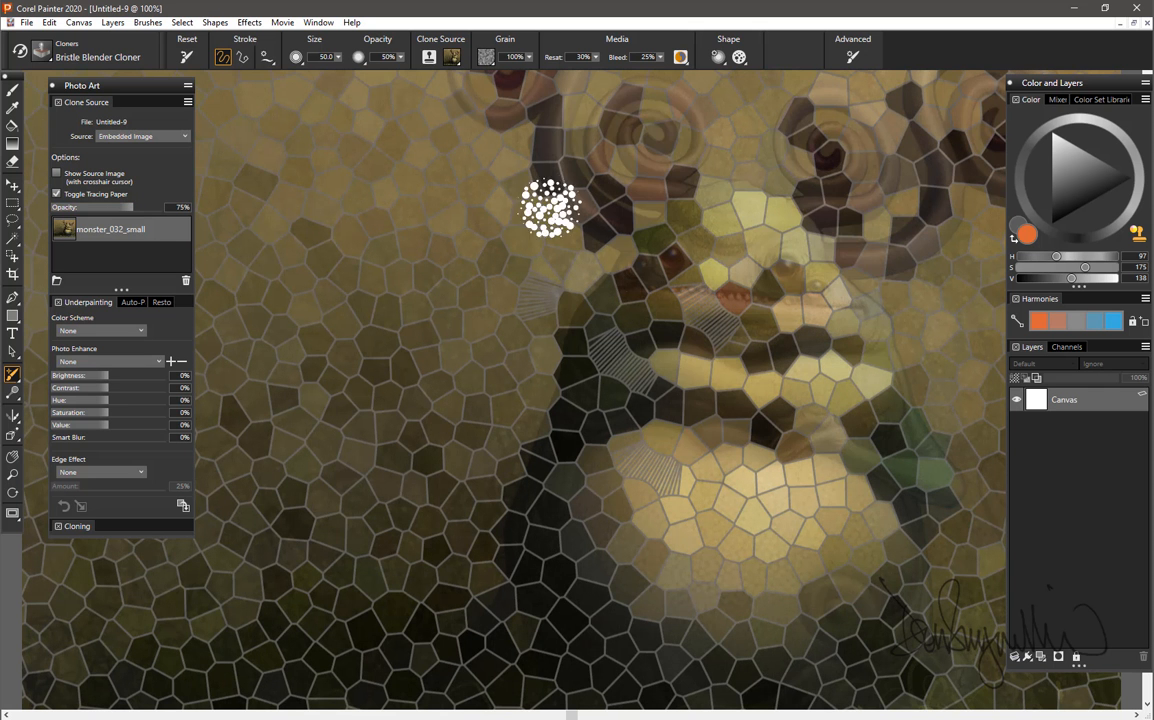
Reopen the Mosaic and Tessellation effect and clear all crack tiles from the mosaic.
click(247, 22)
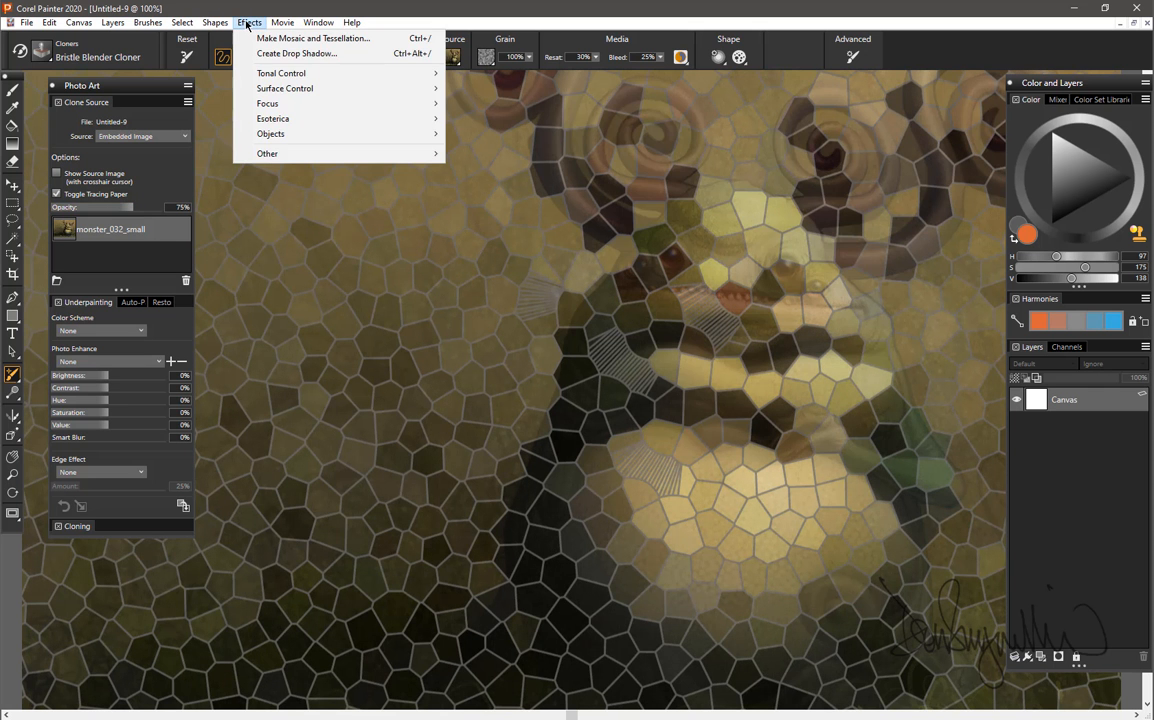
mouse_move(283, 127)
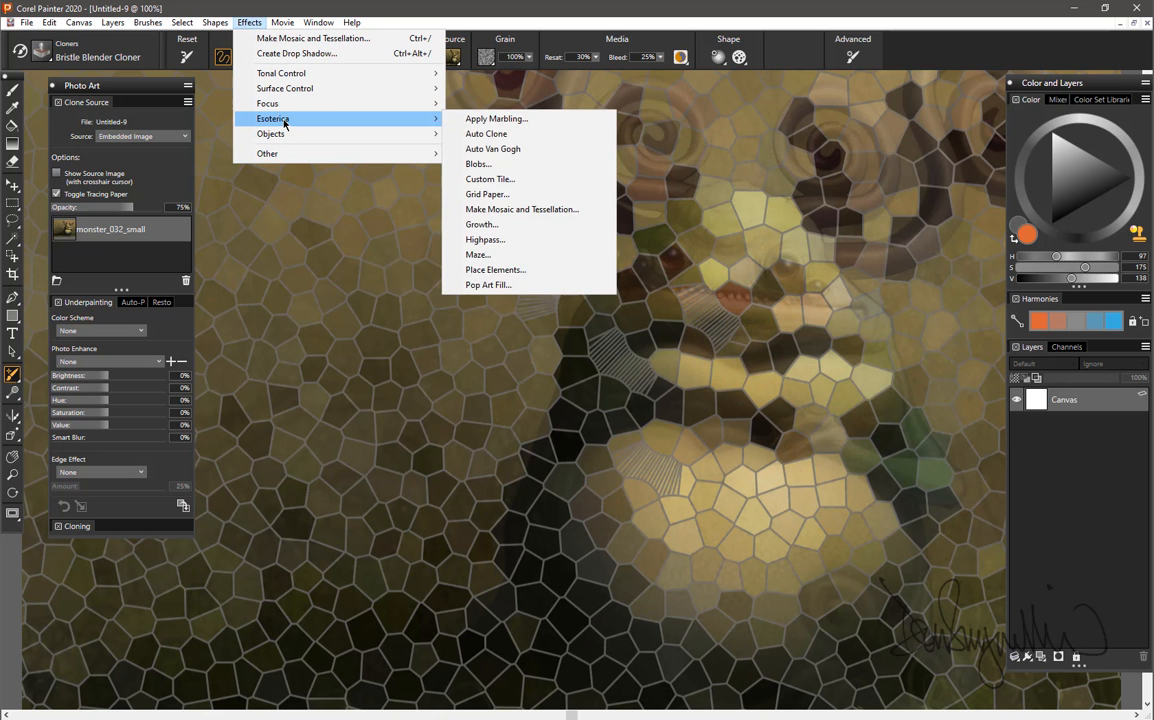
click(525, 209)
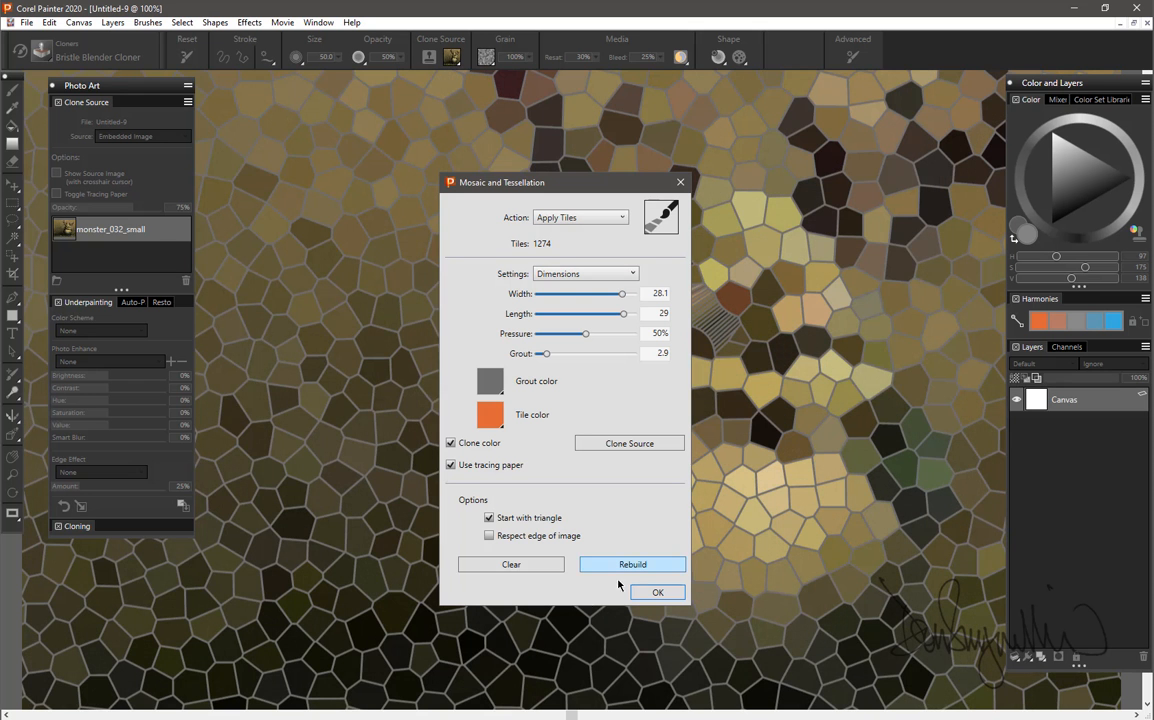
click(512, 567)
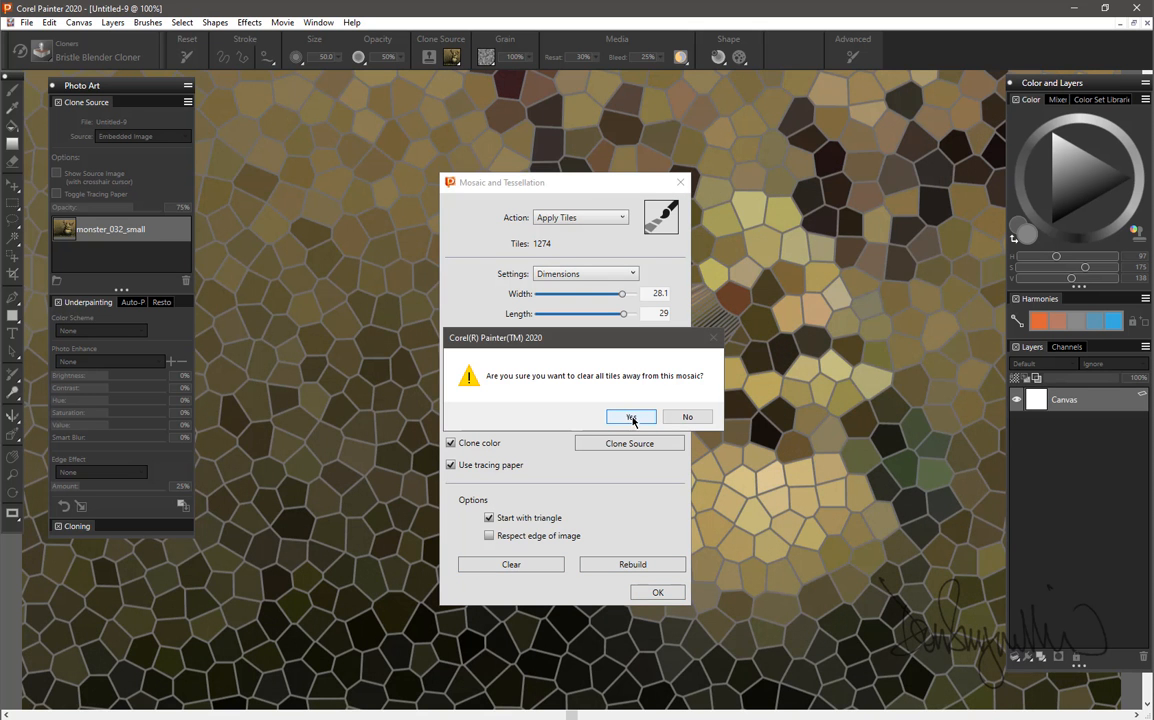
click(623, 416)
Set the action to Make Tessellation with the Triangles tile shape and Clone spacing.
drag(587, 187, 819, 146)
click(838, 180)
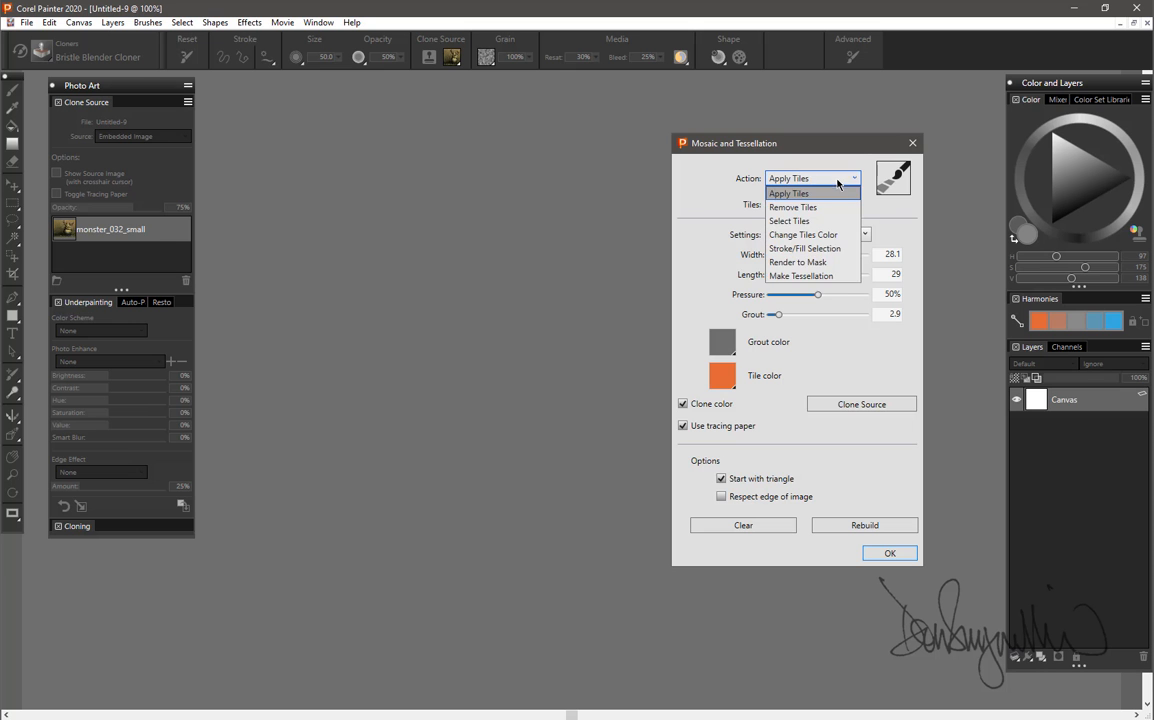
click(812, 276)
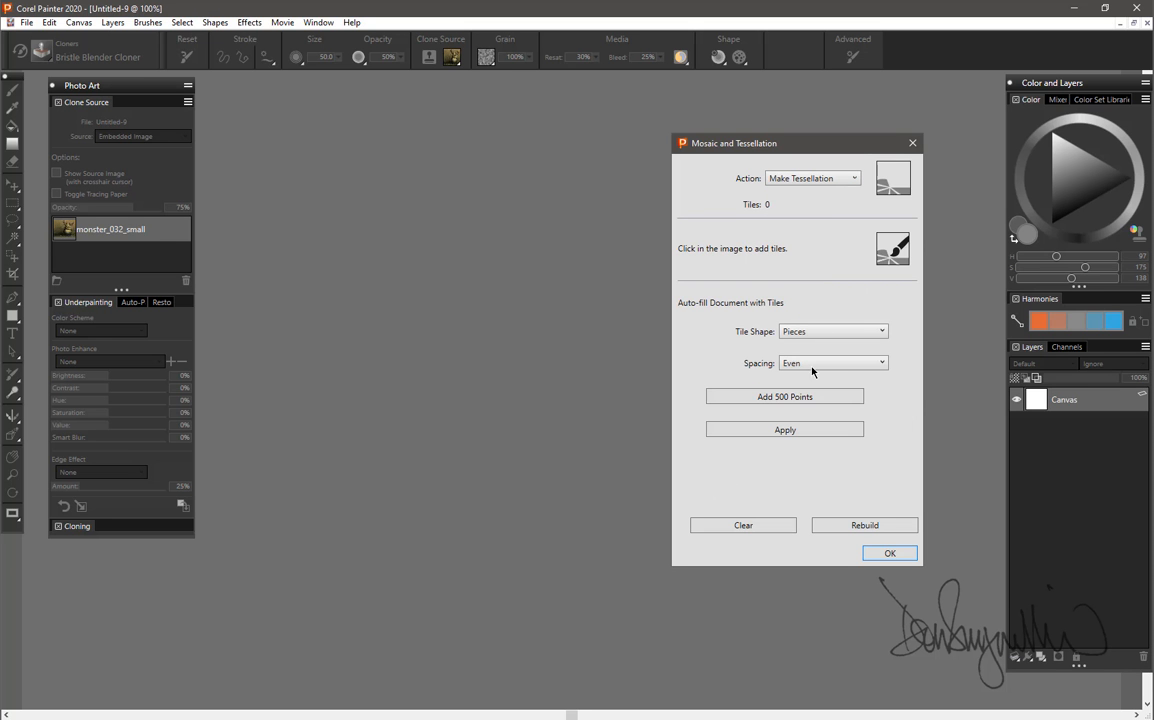
click(825, 333)
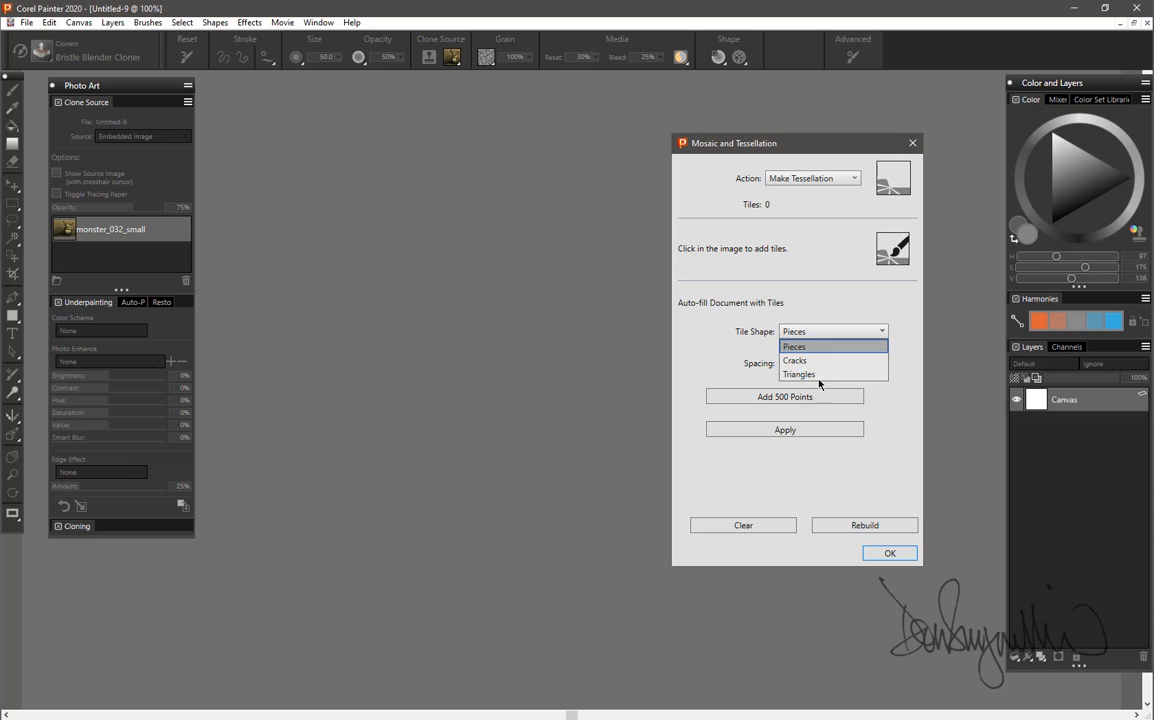
click(819, 376)
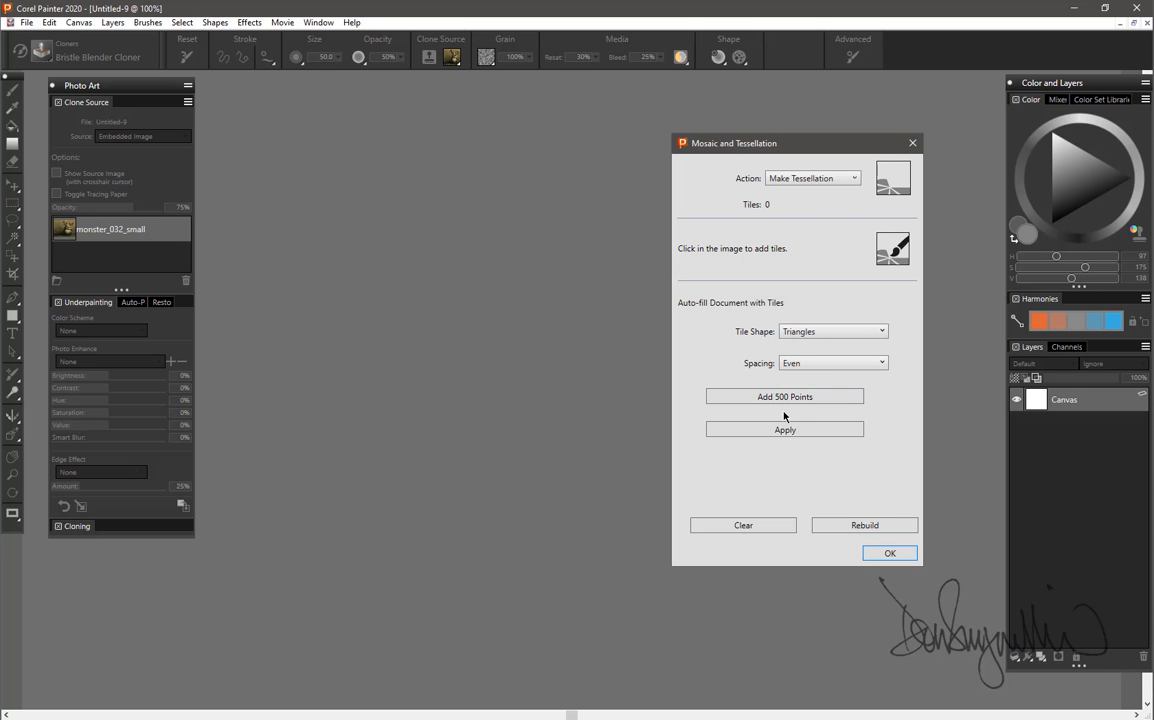
click(835, 363)
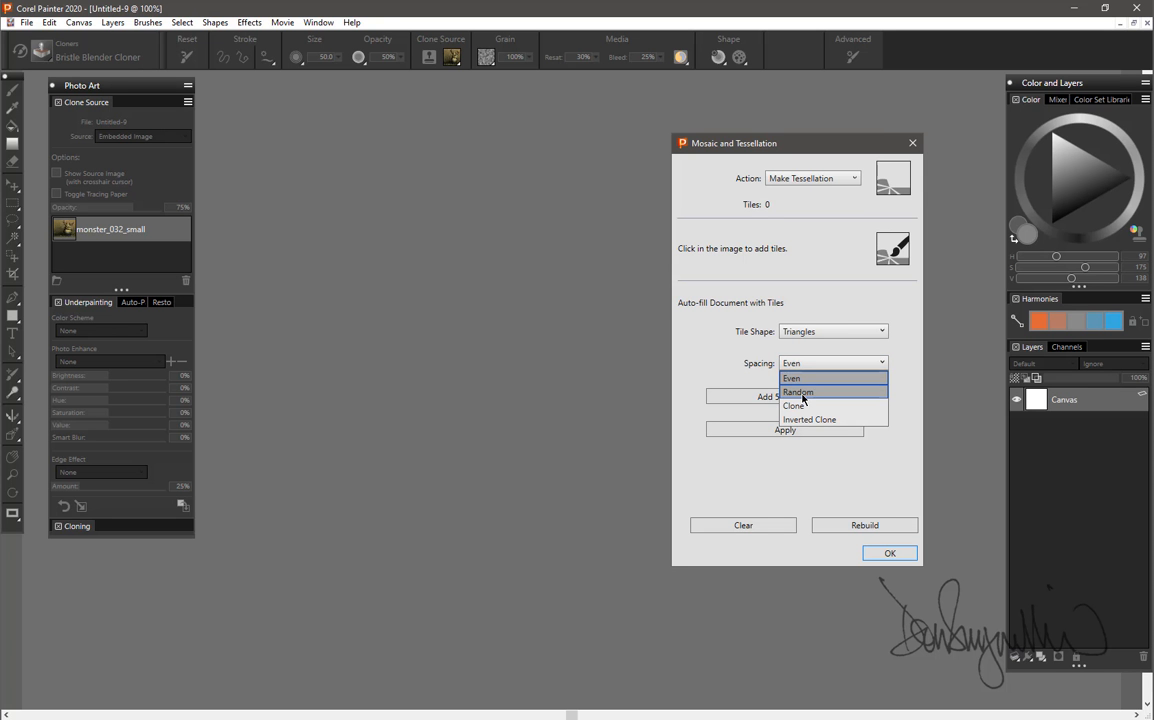
click(799, 406)
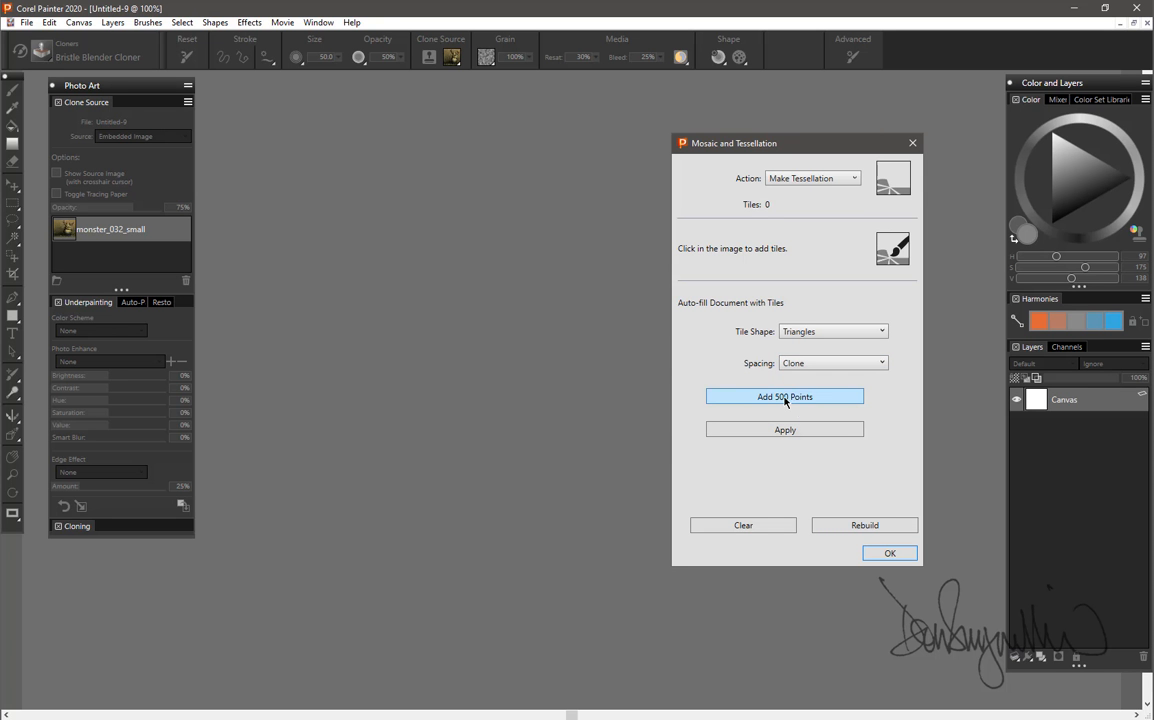
Add points in batches of 500 up to 5000 and apply the triangle tessellation to the canvas.
click(785, 397)
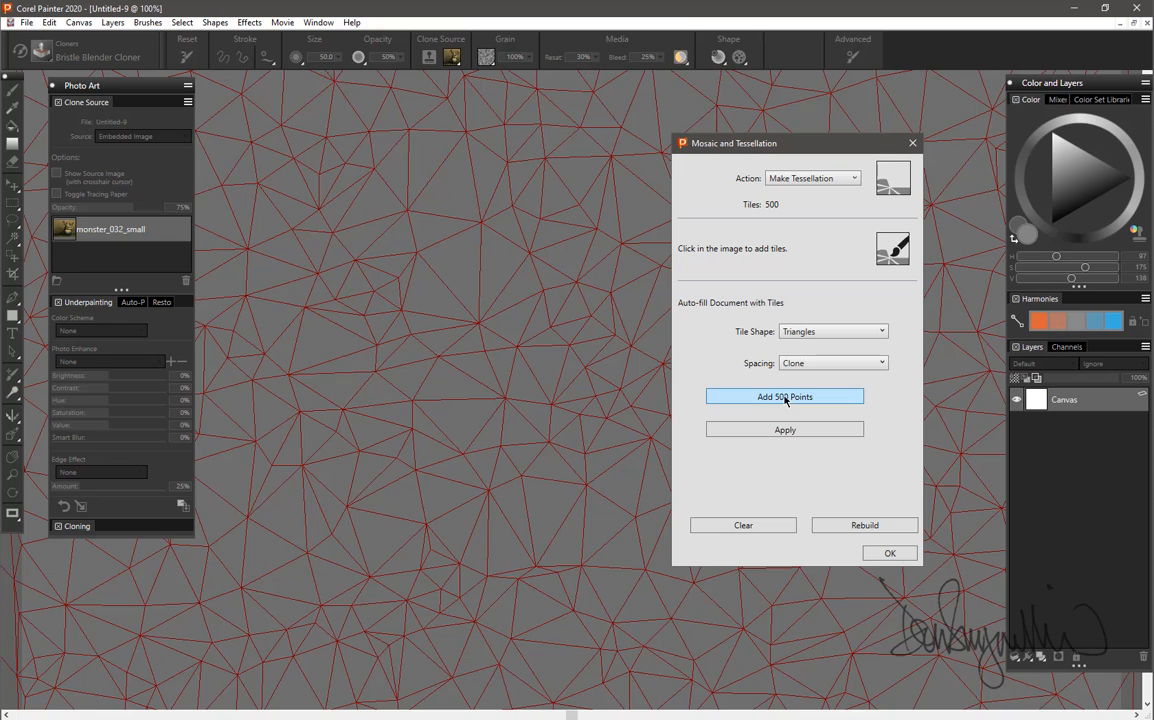
click(785, 397)
click(785, 397)
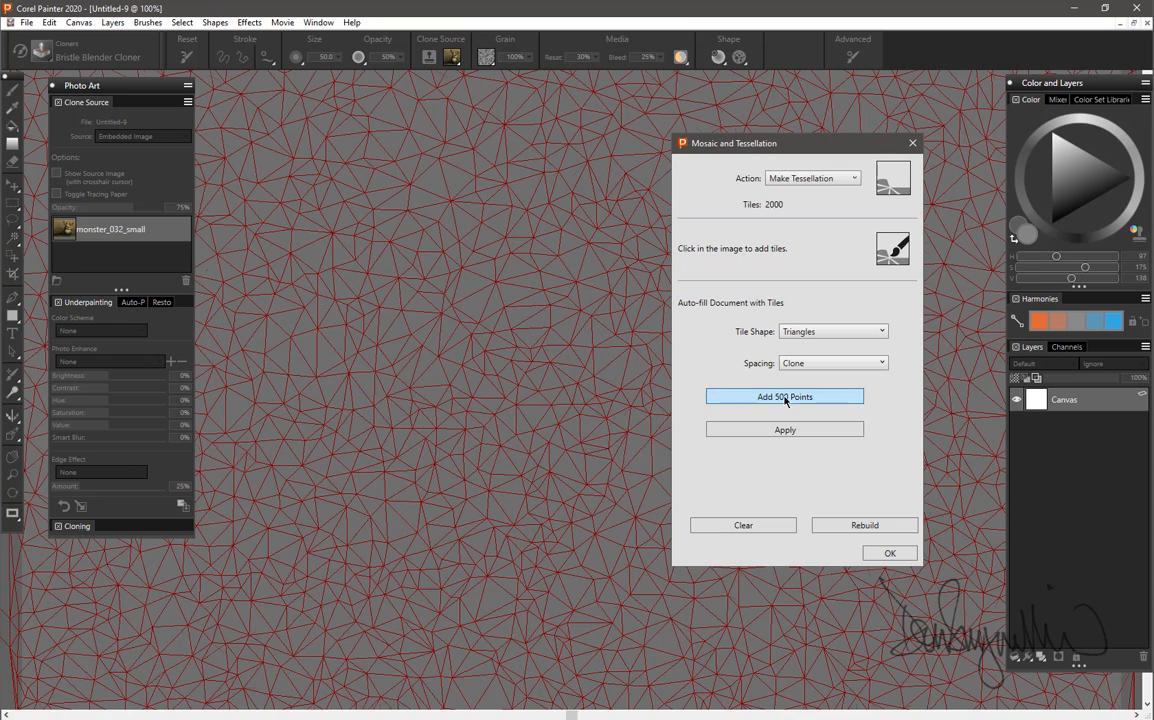
click(785, 397)
click(785, 397)
click(785, 397)
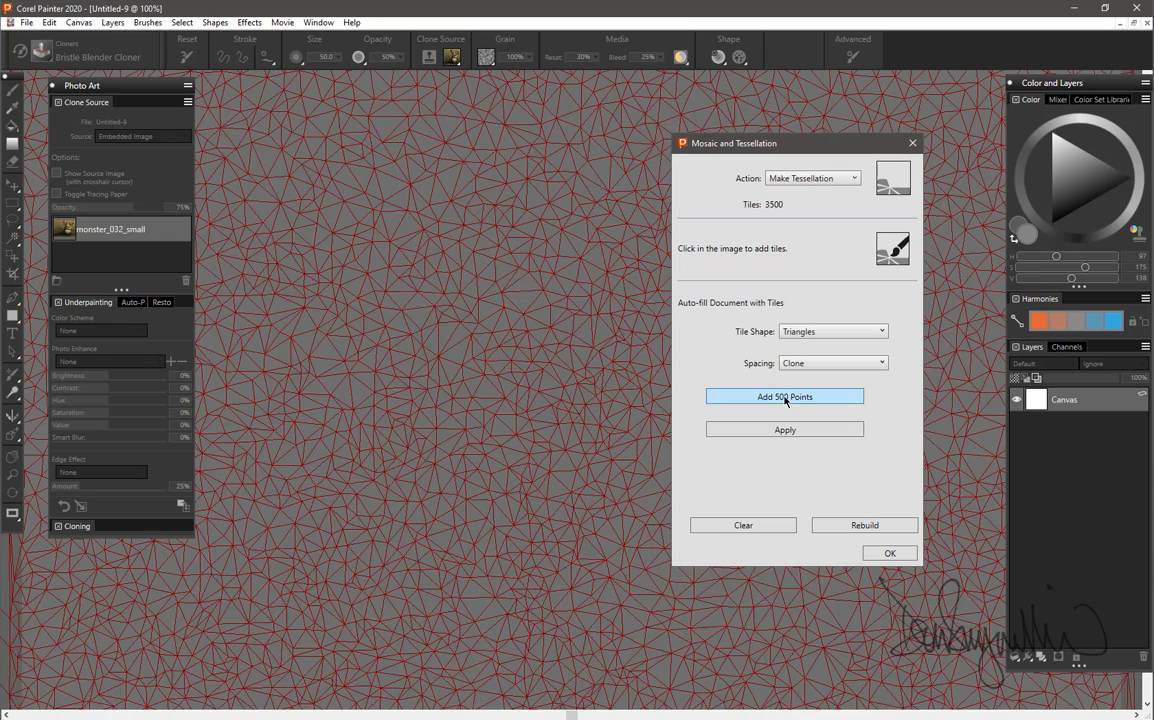
click(785, 397)
click(785, 397)
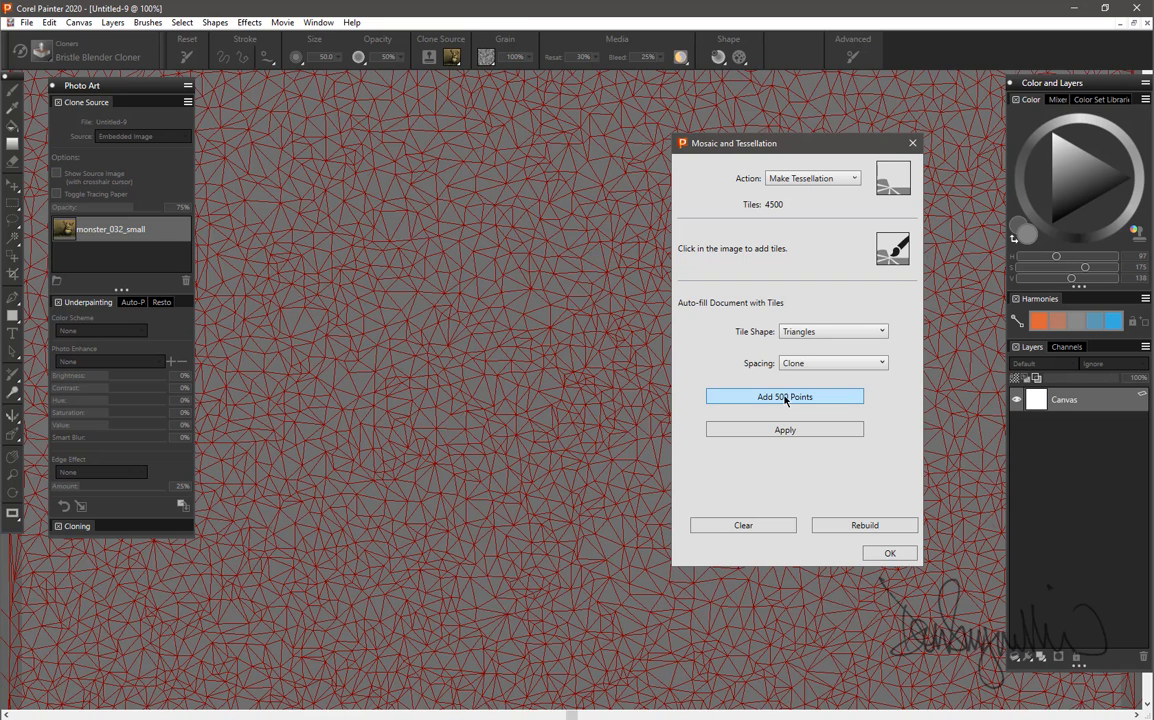
click(786, 397)
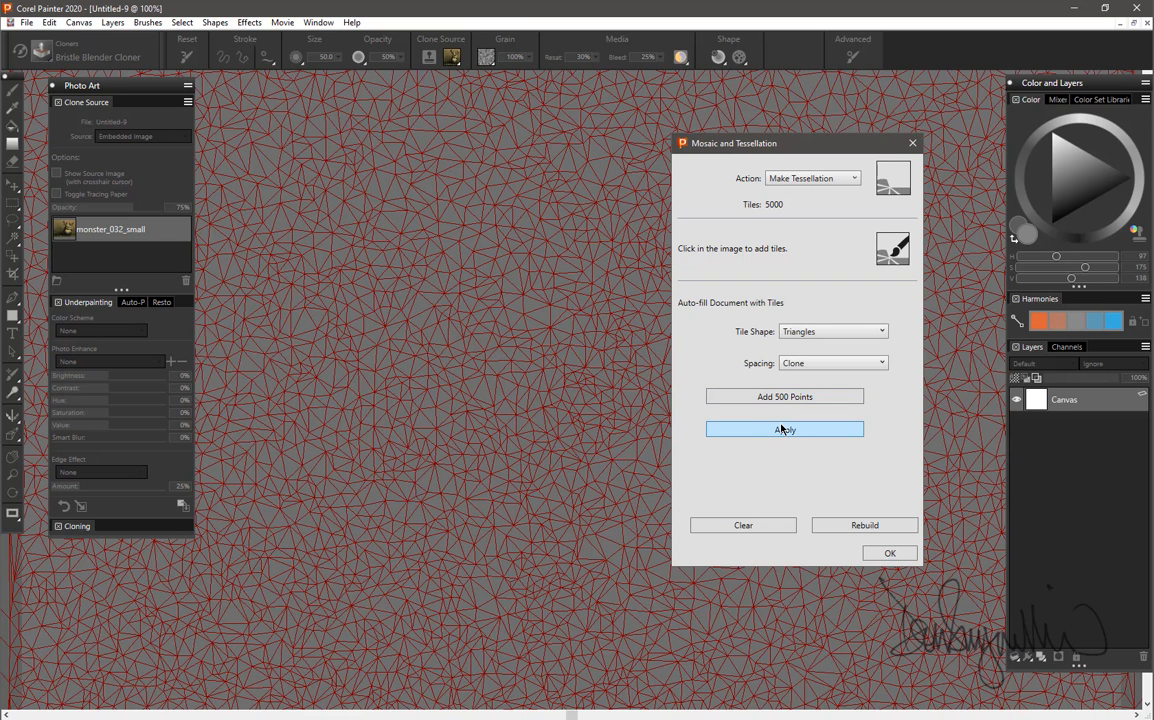
click(781, 430)
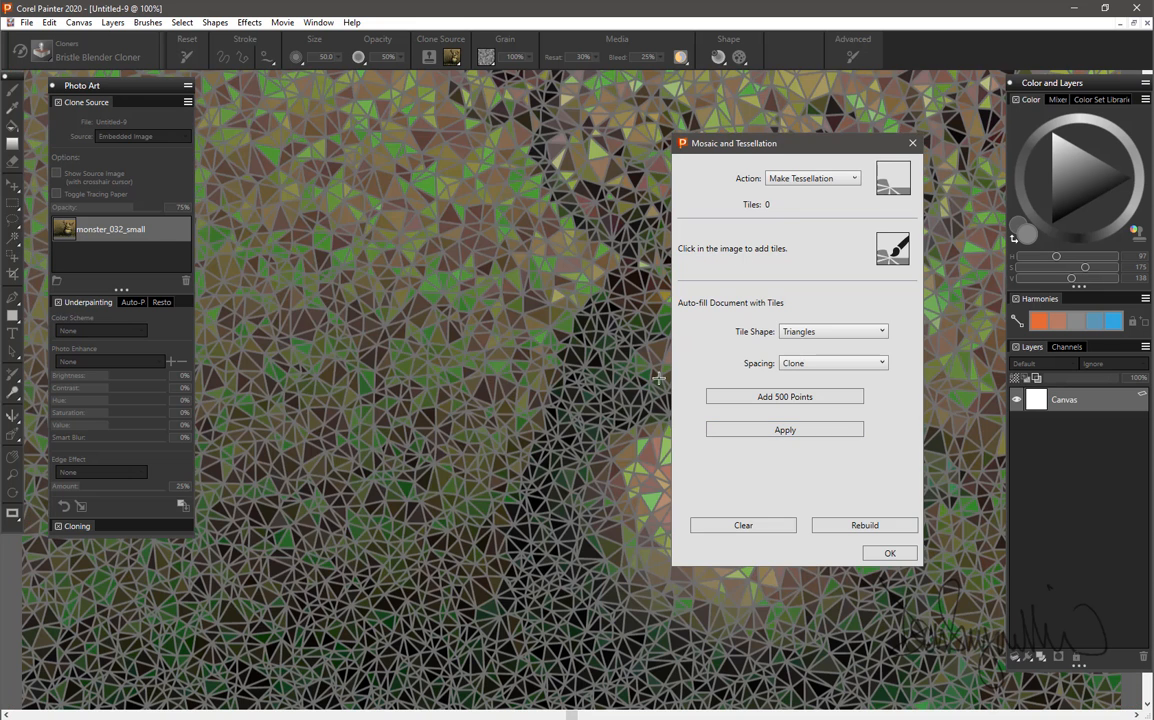
Accept the triangle mosaic and raise the tracing paper opacity to 100%.
drag(780, 145, 371, 184)
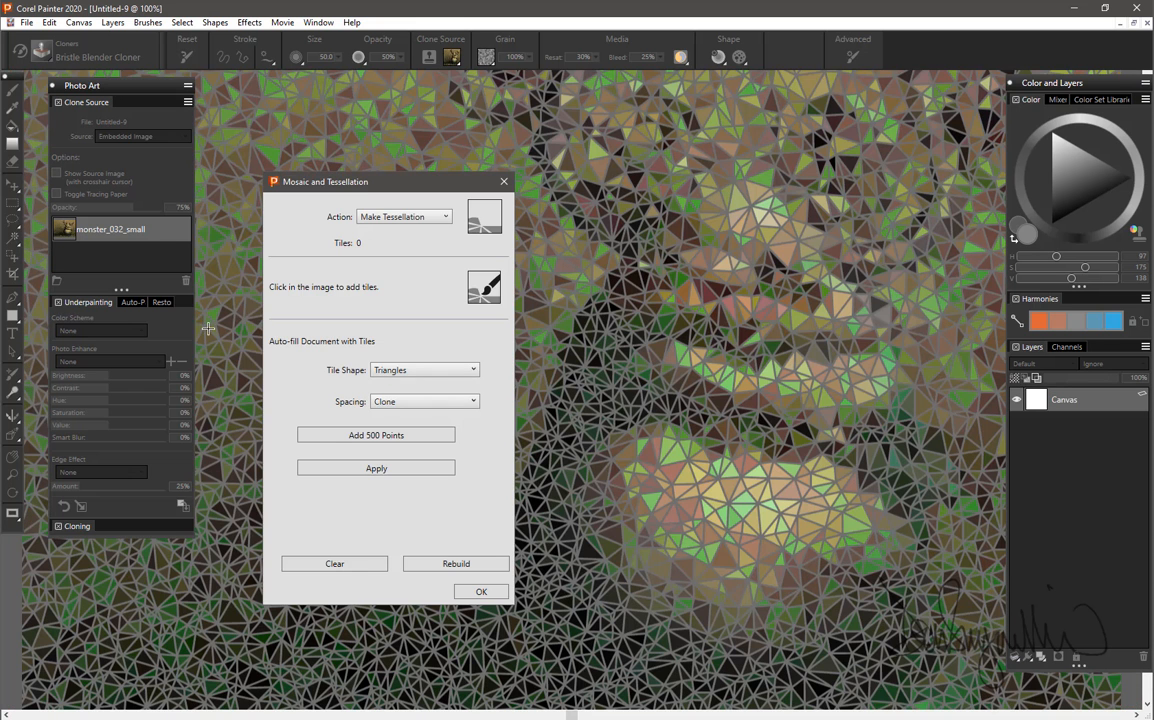
click(480, 592)
drag(136, 208, 165, 208)
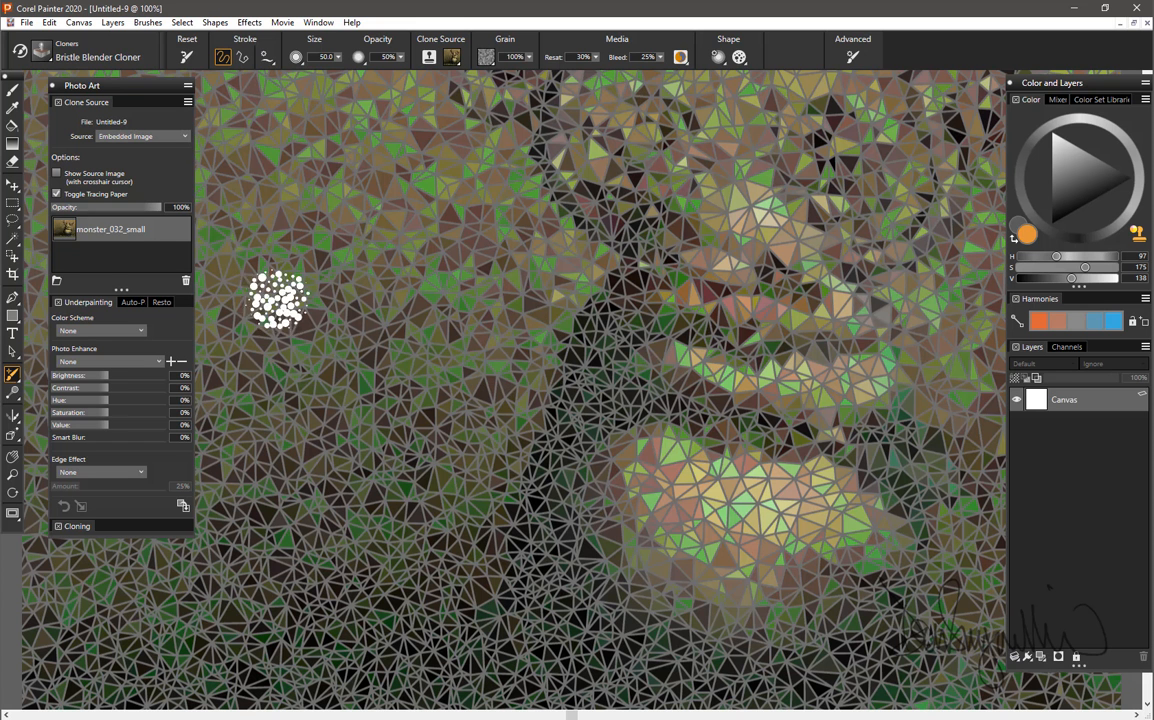
Reopen the Mosaic and Tessellation effect and clear all triangle tiles from the mosaic.
click(249, 22)
mouse_move(282, 22)
mouse_move(249, 22)
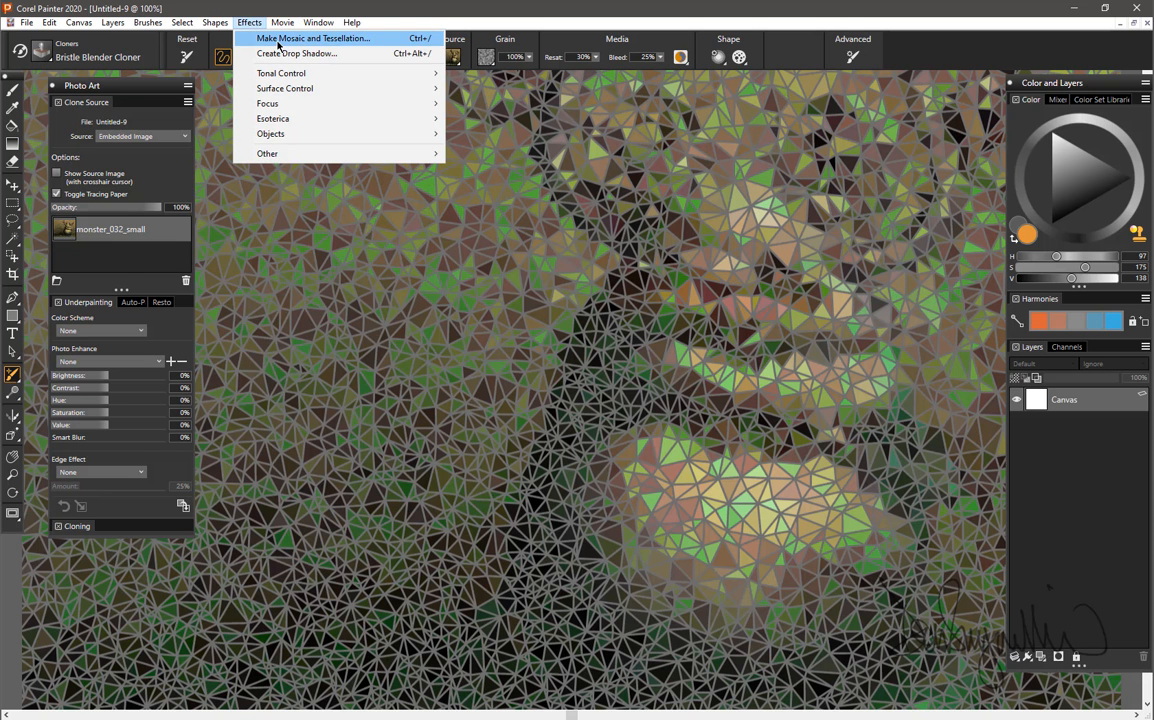
click(278, 42)
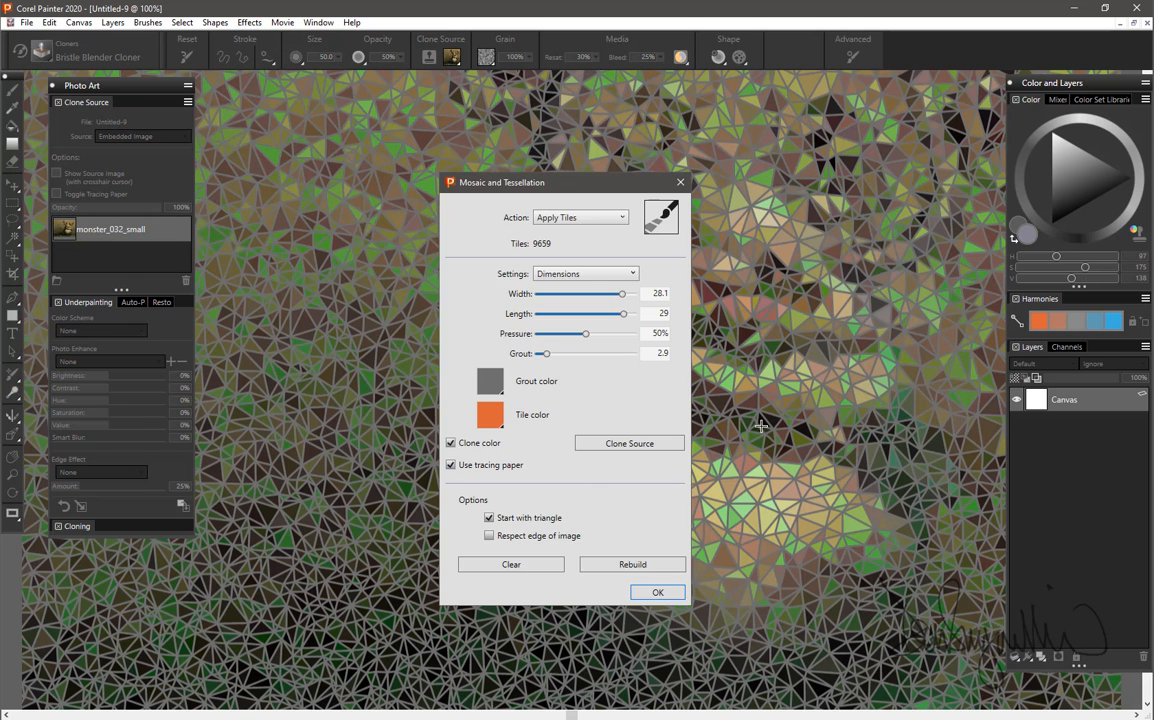
click(513, 568)
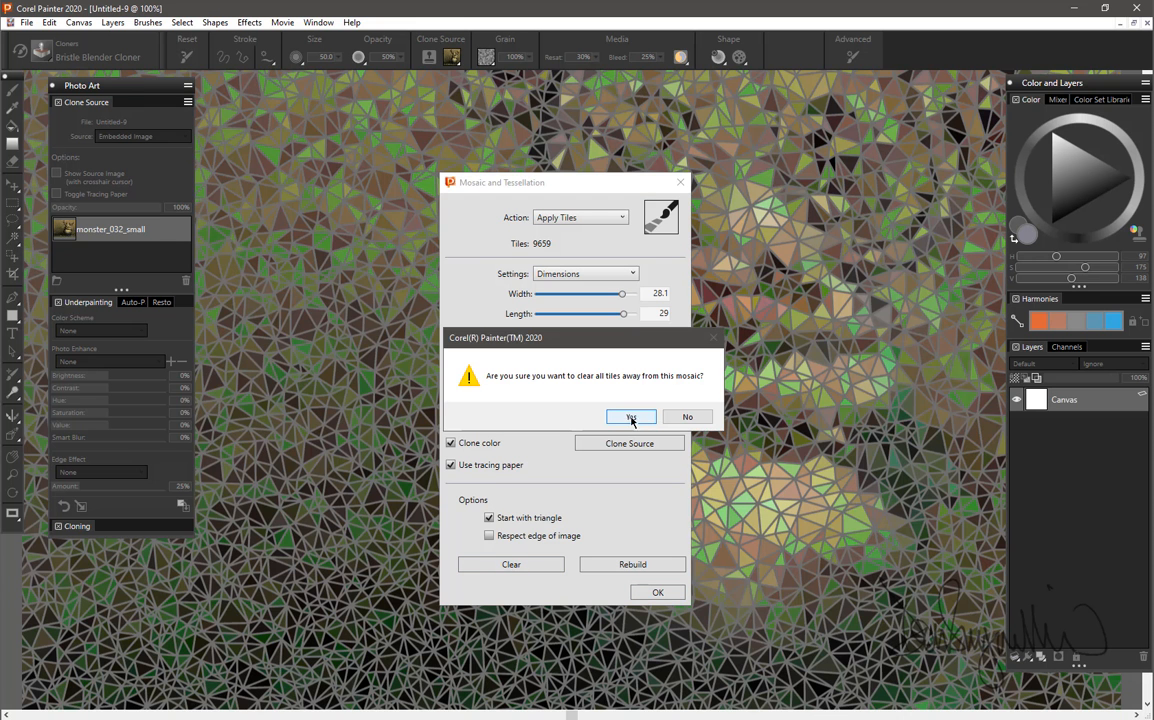
click(628, 413)
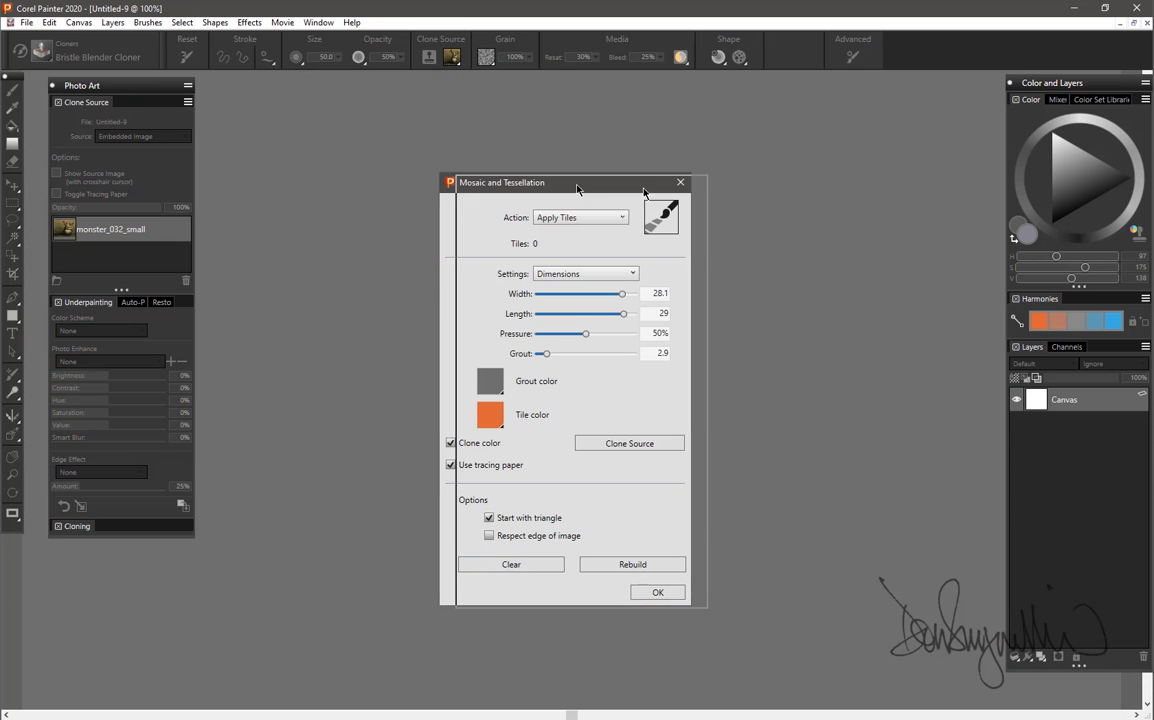
Configure Make Tessellation with the Cracks tile shape and Random spacing.
drag(580, 180, 823, 134)
click(838, 171)
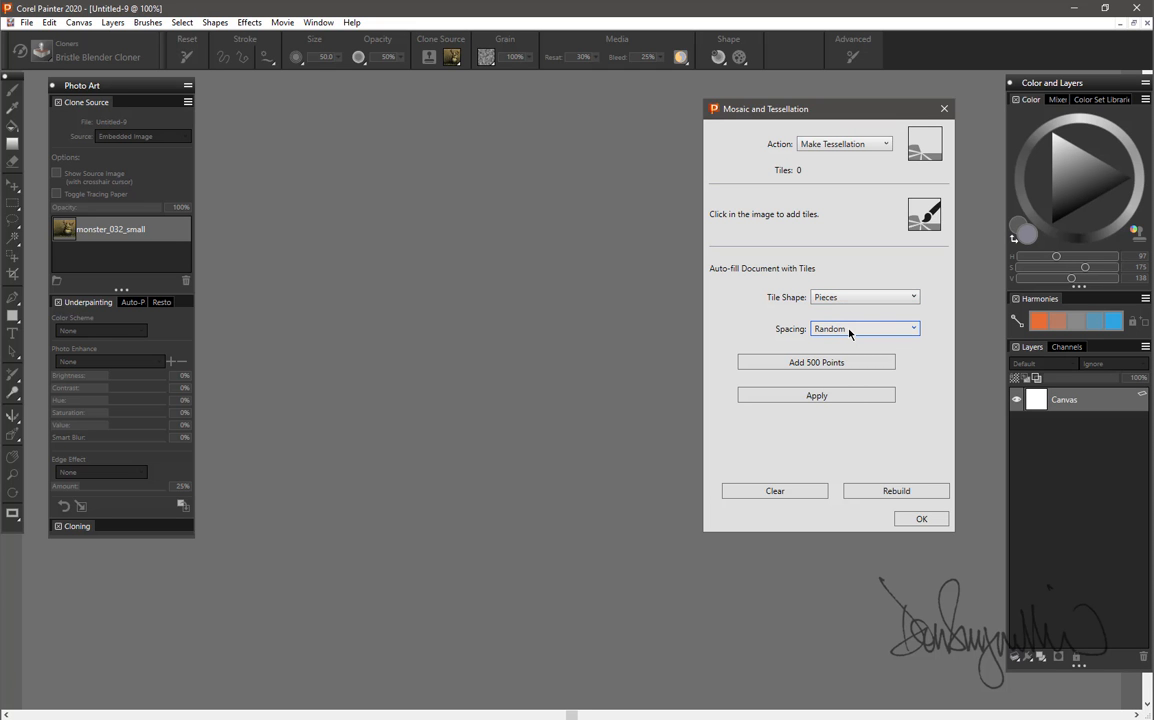
click(852, 297)
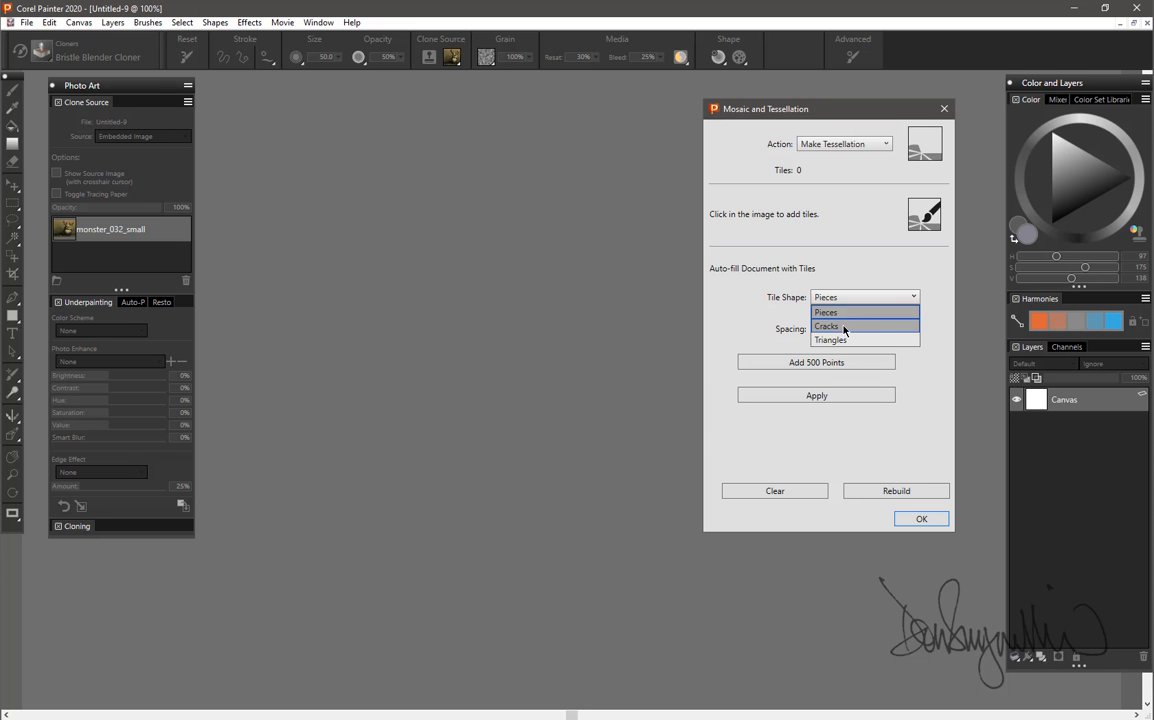
click(844, 327)
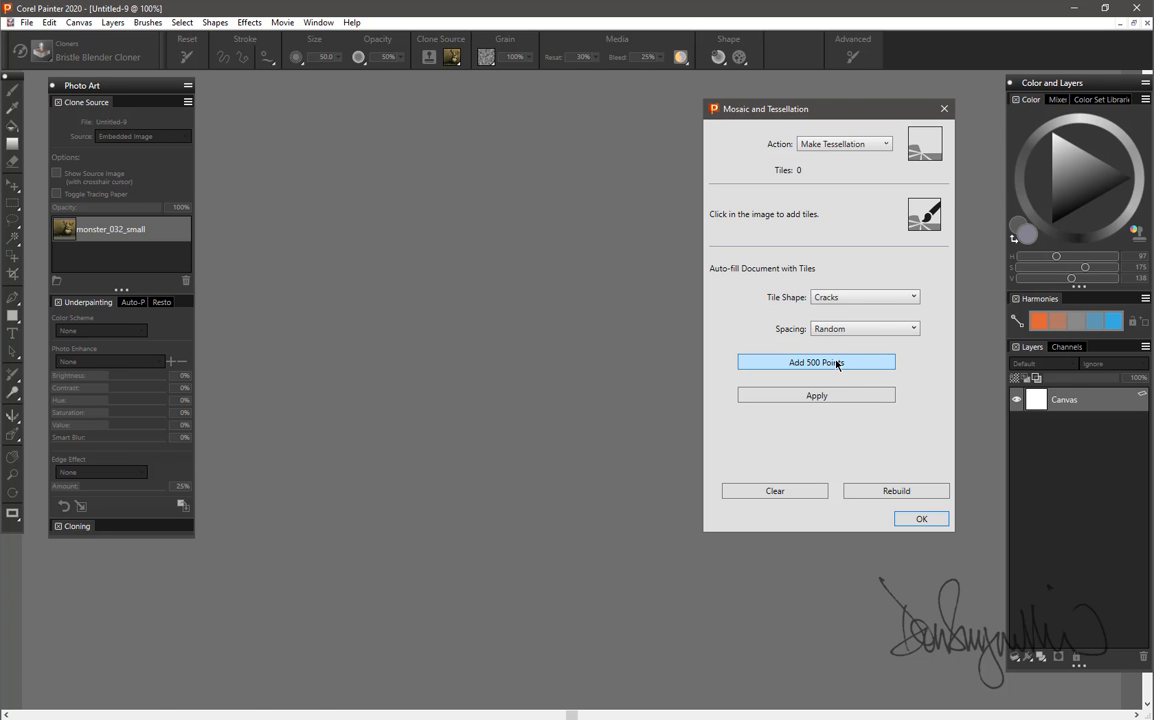
Add 500 random points five times to reach 2500 crack tiles and move the dialog aside to uncover the canvas.
click(836, 363)
click(836, 363)
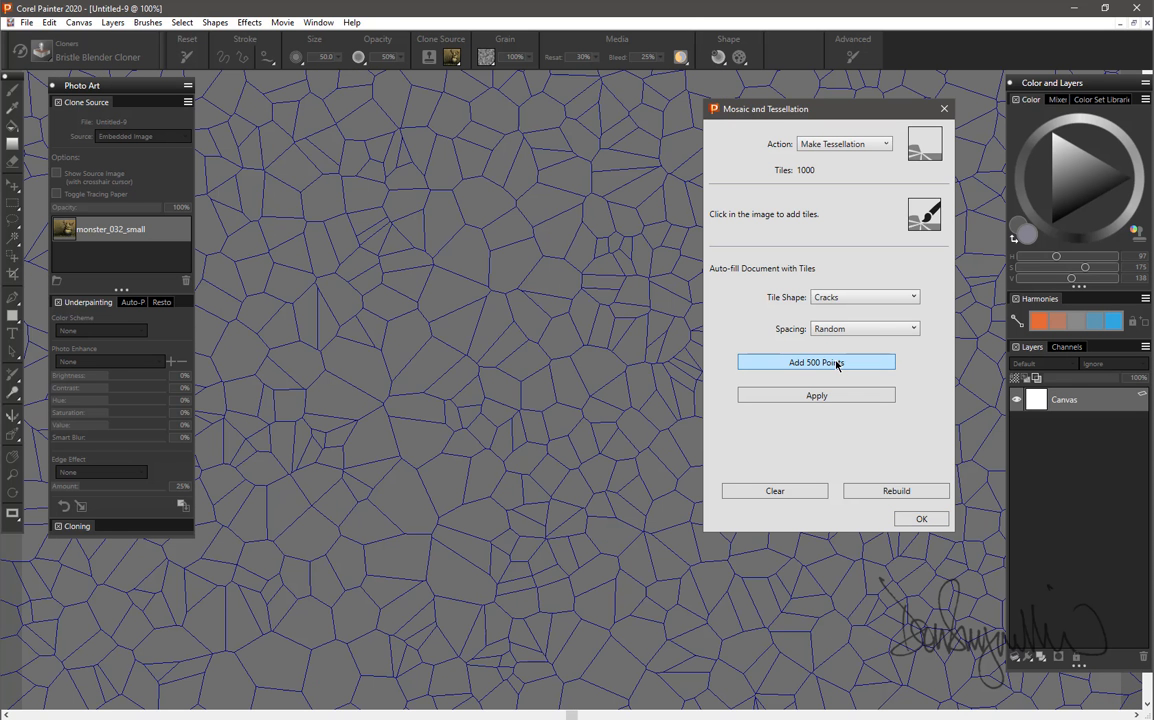
click(836, 363)
click(836, 363)
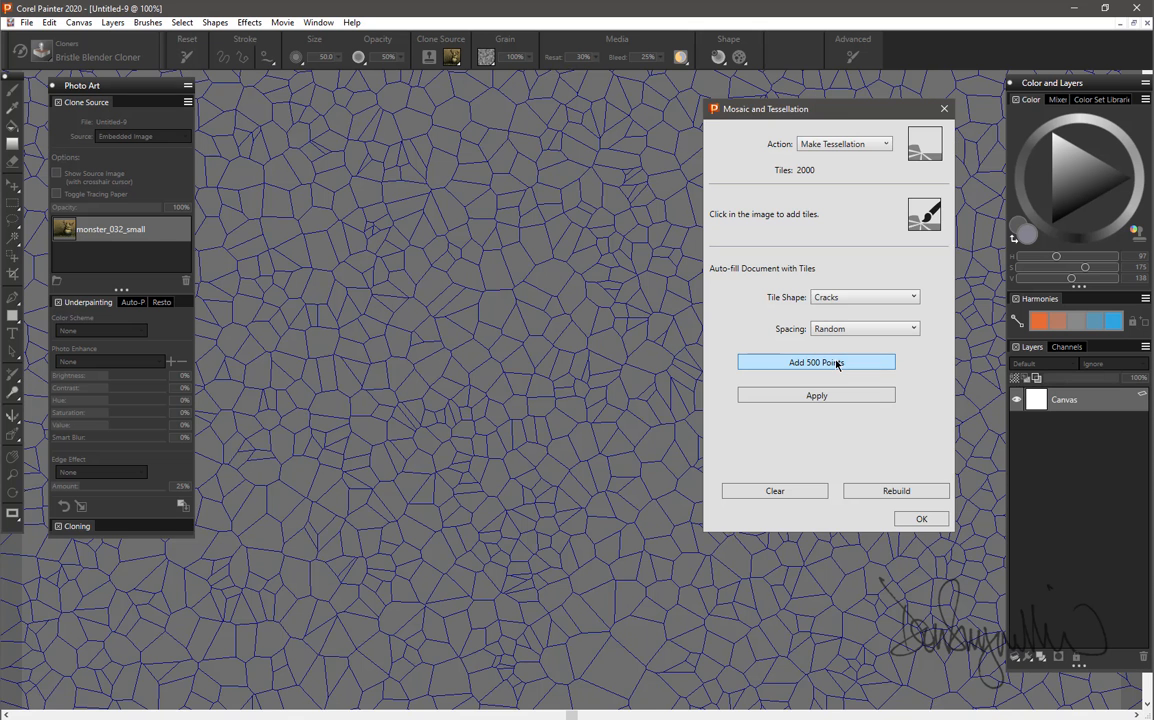
click(837, 363)
drag(817, 121, 970, 208)
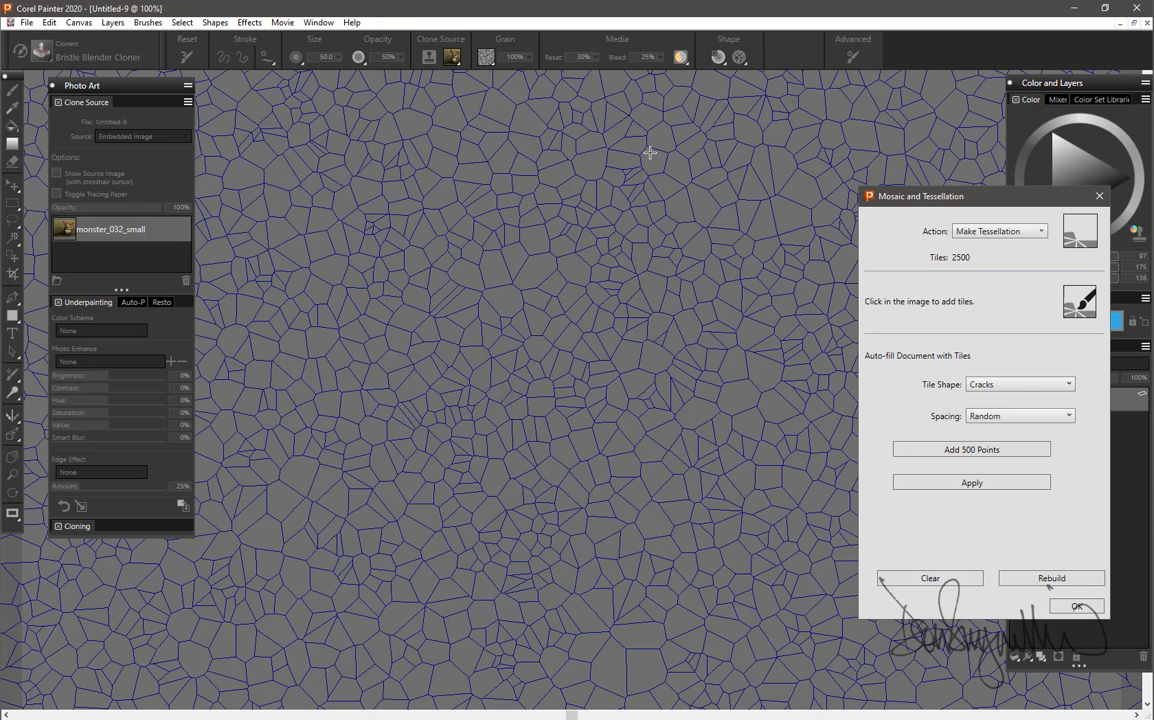
Draw dense crack tiles by hand as two large oval outlines, with a small ring in the upper part of each oval.
mouse_move(649, 155)
mouse_down()
mouse_move(591, 164)
mouse_move(569, 188)
mouse_move(564, 297)
mouse_move(605, 516)
mouse_move(670, 552)
mouse_move(763, 539)
mouse_move(809, 413)
mouse_move(823, 240)
mouse_move(806, 178)
mouse_move(751, 147)
mouse_move(650, 155)
mouse_up()
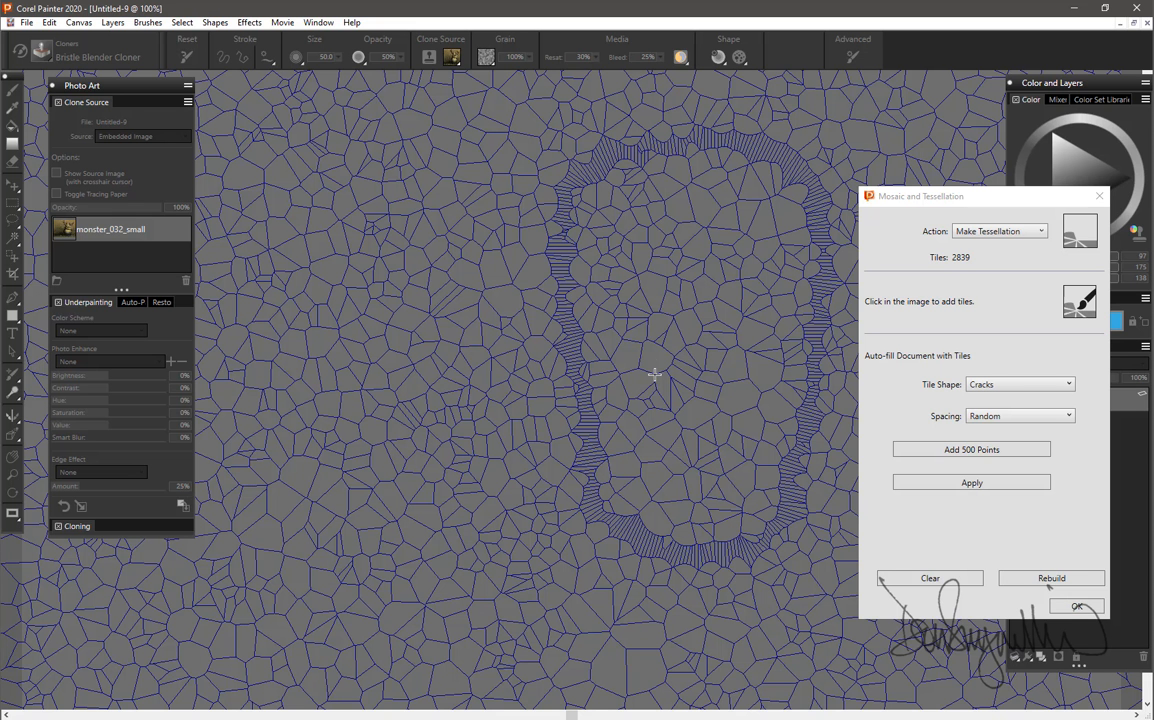
mouse_move(528, 240)
mouse_down()
mouse_move(494, 180)
mouse_move(419, 142)
mouse_move(304, 189)
mouse_move(255, 254)
mouse_move(245, 389)
mouse_move(278, 496)
mouse_move(407, 564)
mouse_move(480, 528)
mouse_move(508, 428)
mouse_move(523, 223)
mouse_up()
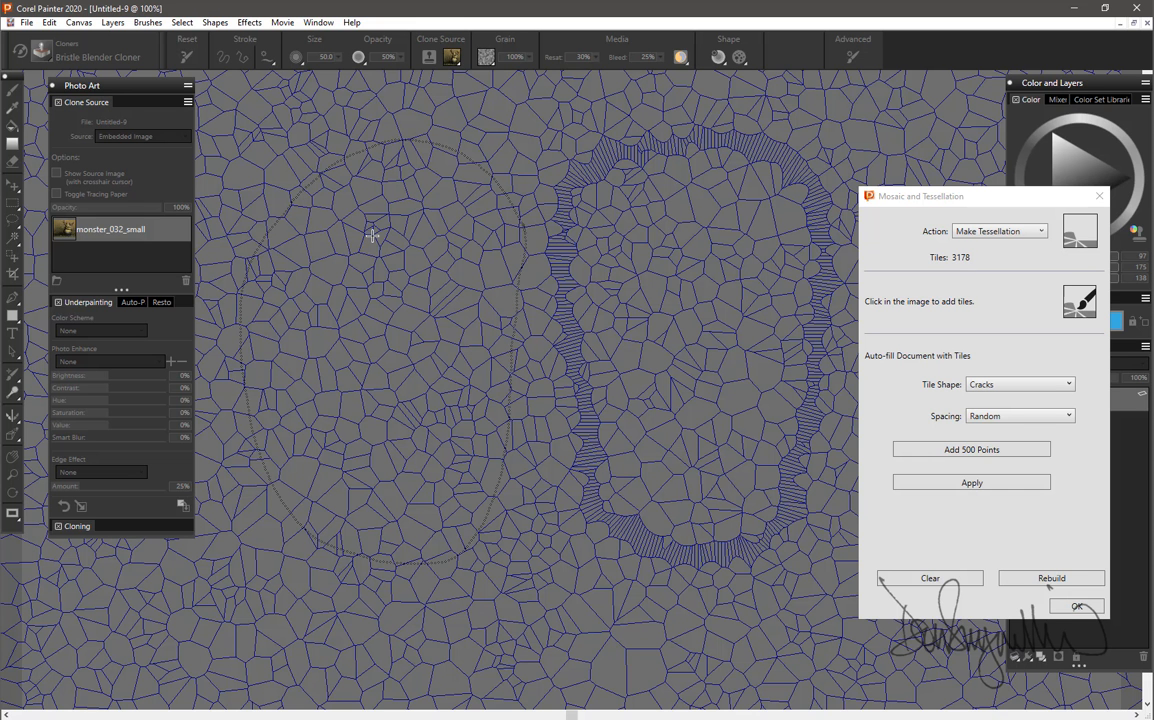
mouse_move(383, 227)
mouse_down()
mouse_move(356, 241)
mouse_move(364, 261)
mouse_move(393, 268)
mouse_move(415, 248)
mouse_move(380, 227)
mouse_up()
mouse_move(710, 218)
mouse_down()
mouse_move(655, 281)
mouse_move(666, 250)
mouse_move(645, 200)
mouse_move(628, 205)
mouse_up()
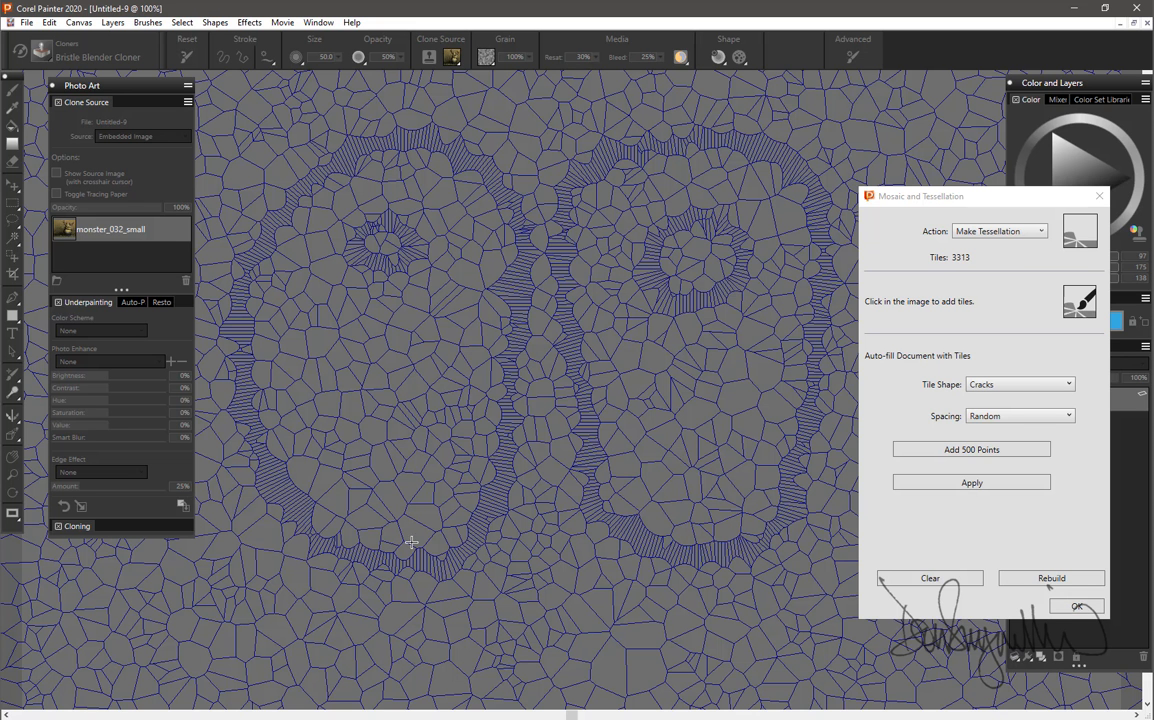
Draw curved bands of dense tiles below and above the two ovals and accept the crack mosaic.
mouse_move(485, 558)
mouse_down()
mouse_move(440, 590)
mouse_move(330, 620)
mouse_move(243, 592)
mouse_move(232, 548)
mouse_up()
mouse_move(585, 524)
mouse_down()
mouse_move(653, 567)
mouse_move(700, 560)
mouse_up()
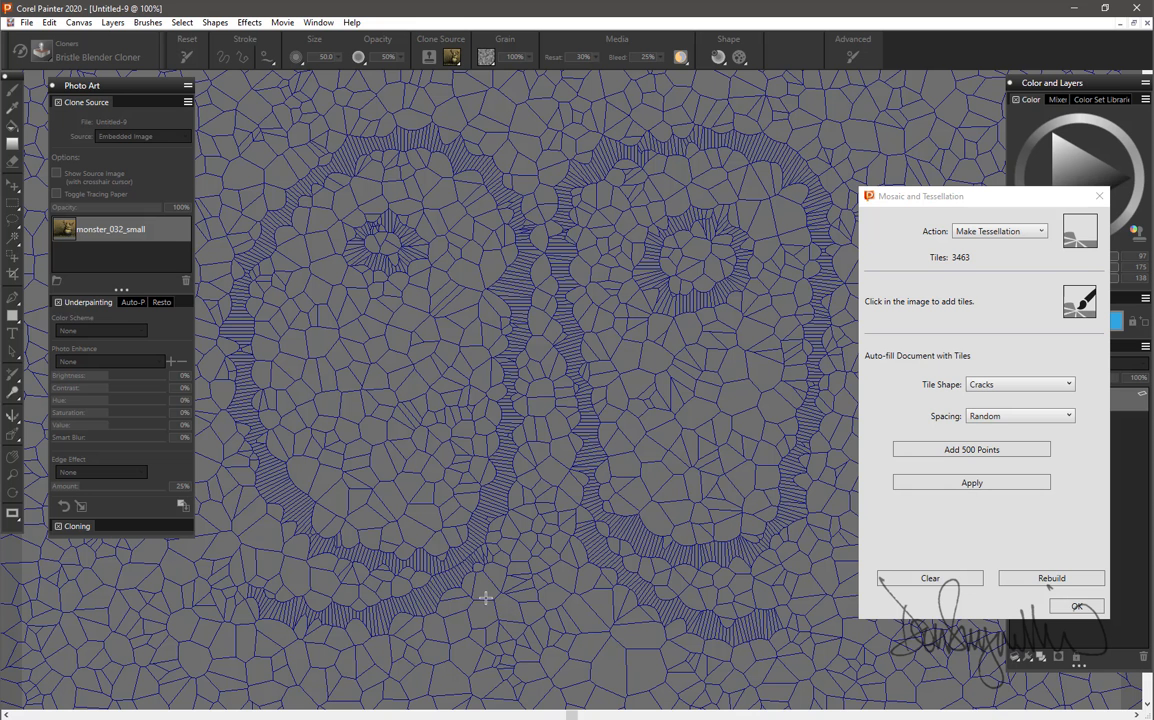
drag(487, 599, 367, 671)
drag(575, 580, 675, 662)
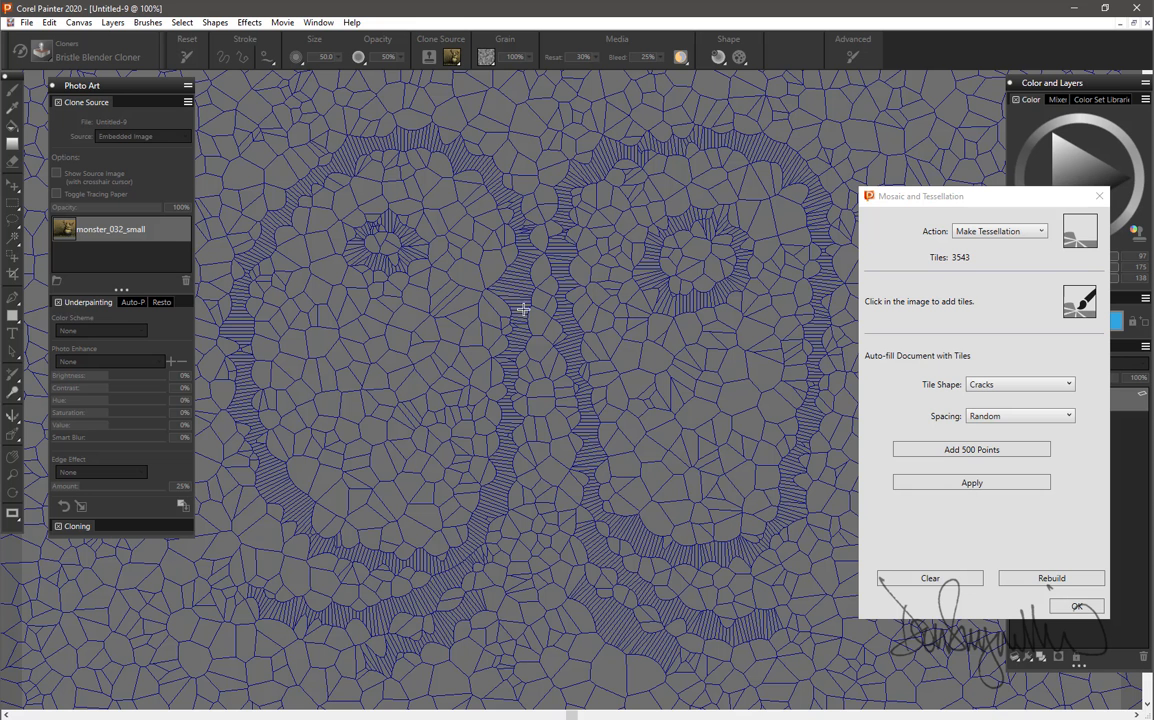
mouse_move(327, 89)
mouse_down()
mouse_move(500, 104)
mouse_move(512, 168)
mouse_up()
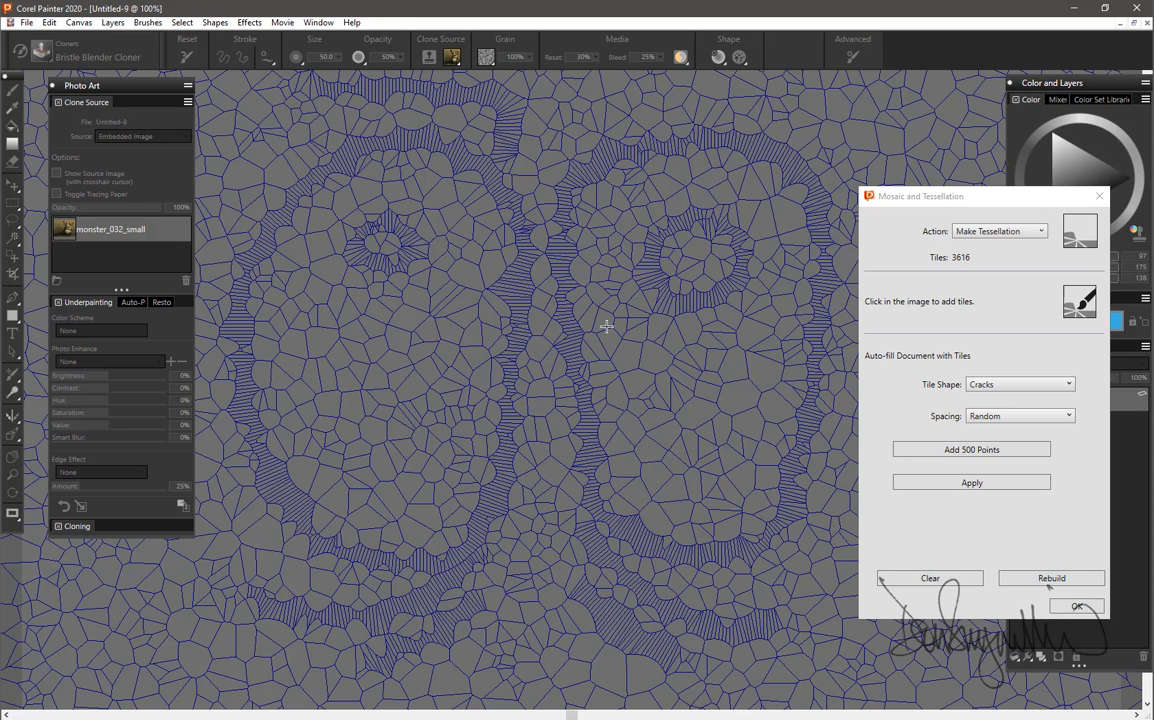
drag(529, 97, 478, 205)
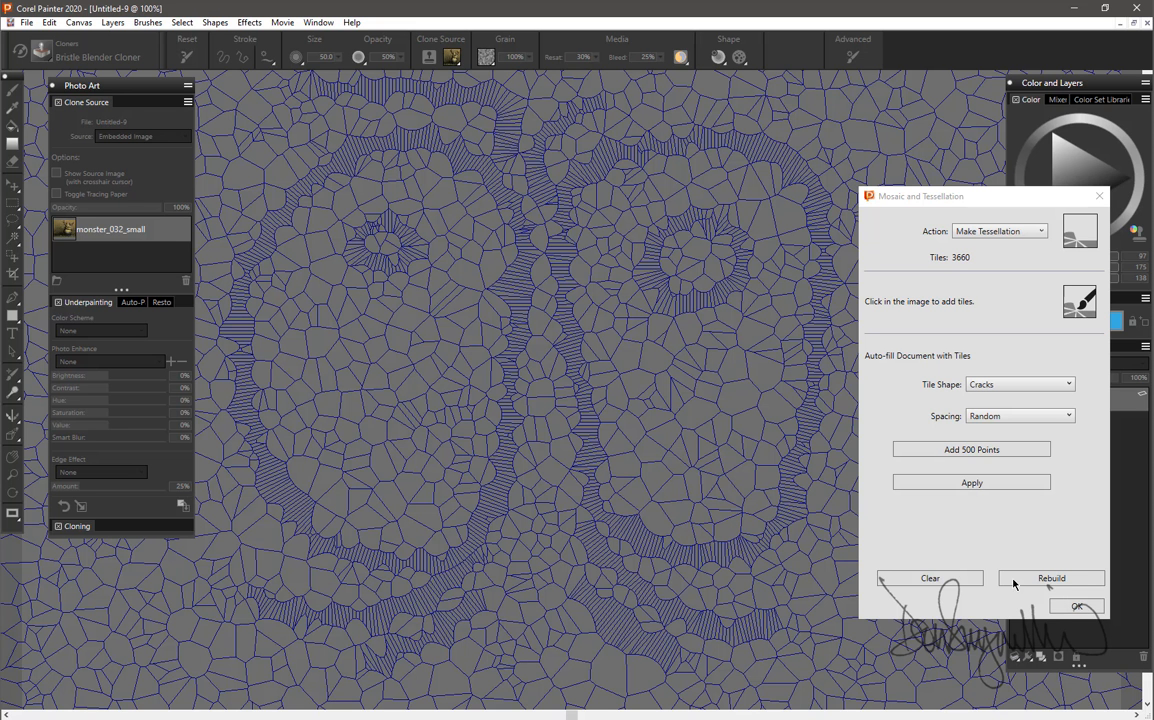
click(1077, 606)
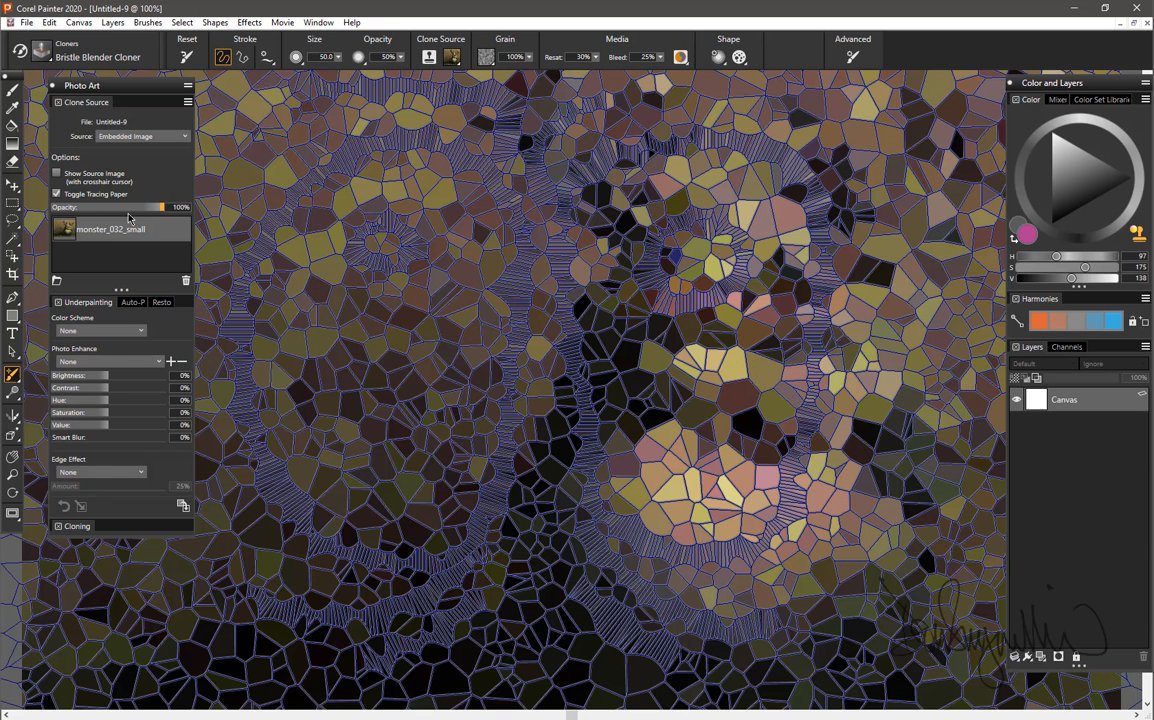
Reopen the Mosaic and Tessellation effect, set the grout color to a light gray with value 171, and accept it.
click(252, 22)
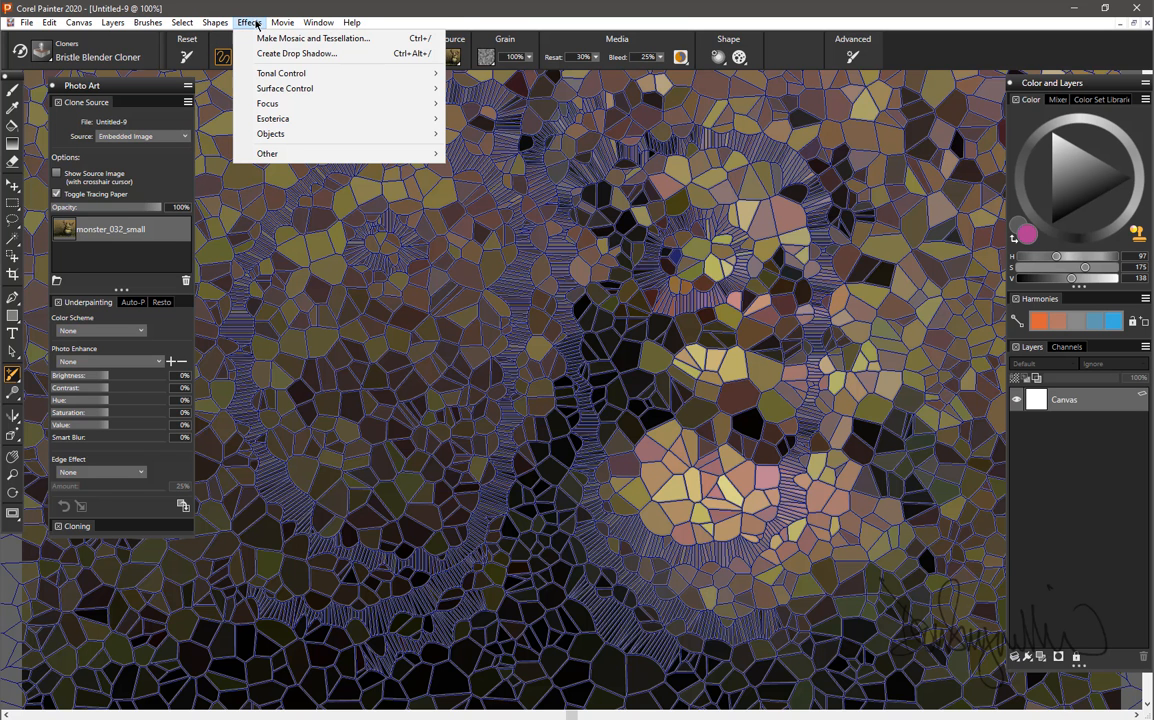
click(290, 43)
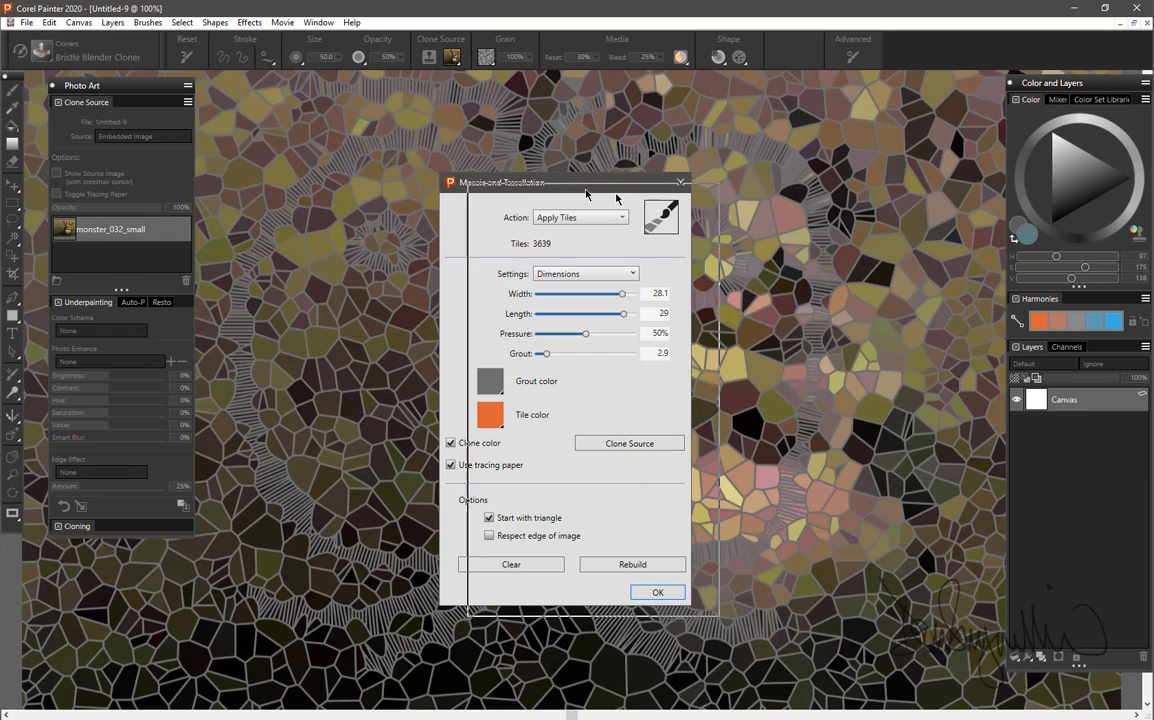
drag(585, 184, 847, 190)
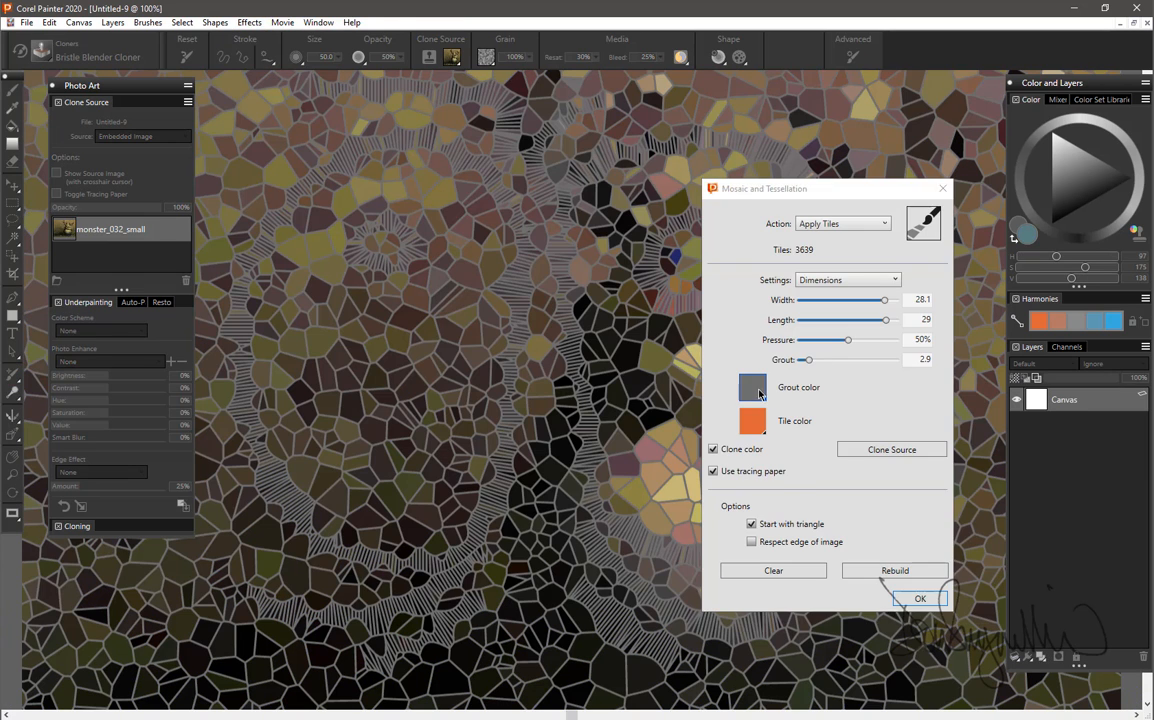
click(758, 391)
click(792, 447)
click(796, 443)
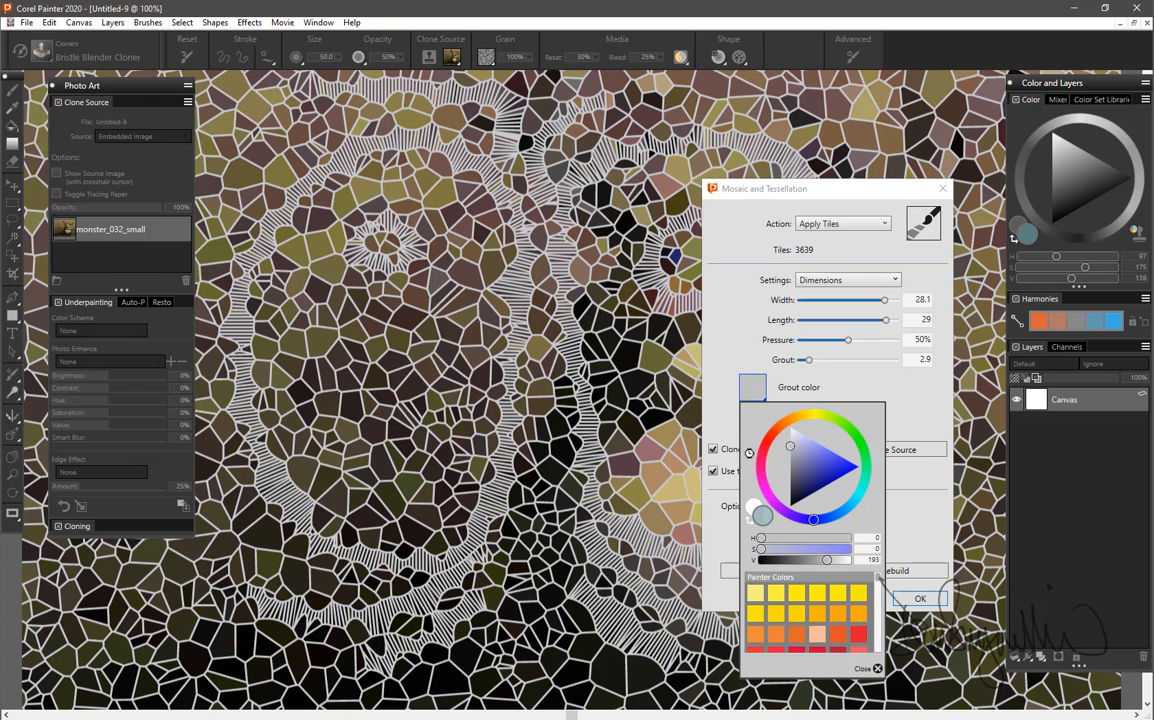
click(779, 466)
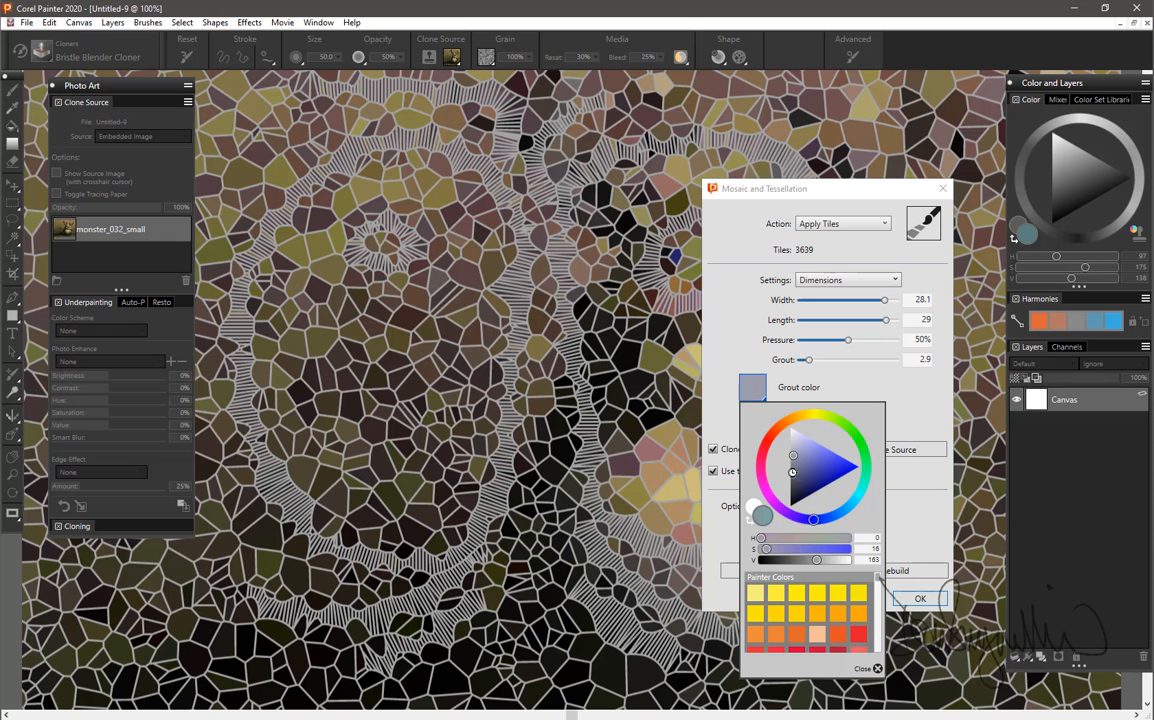
click(790, 450)
click(792, 468)
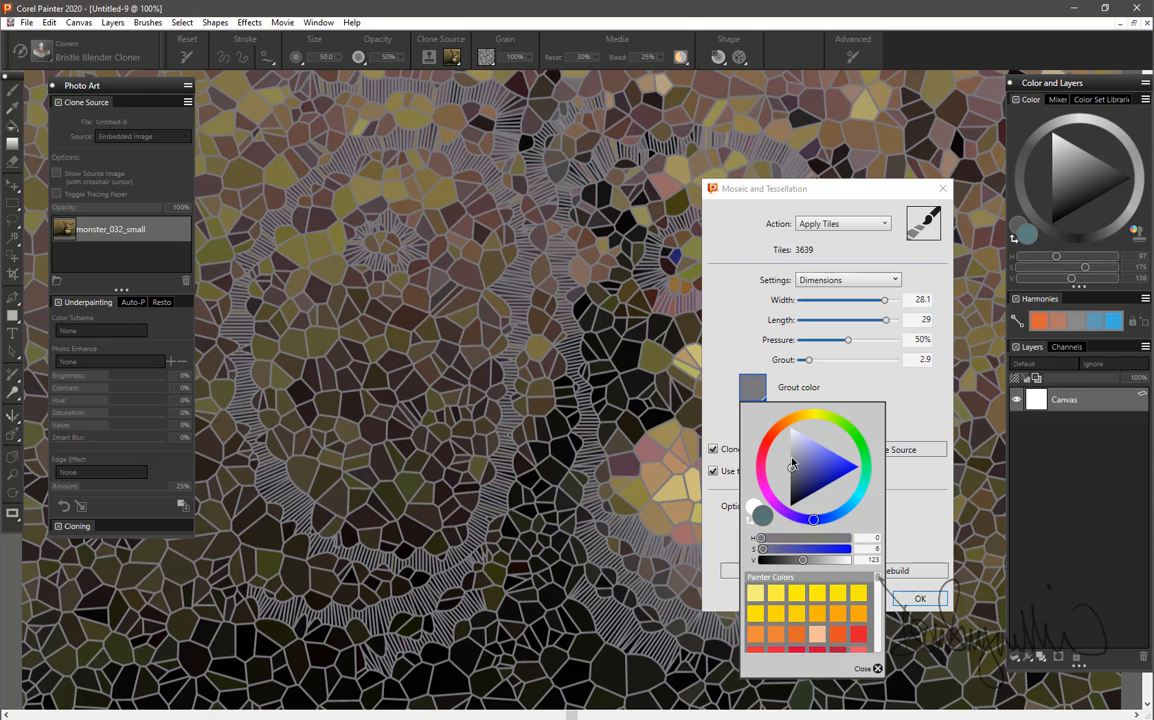
click(791, 452)
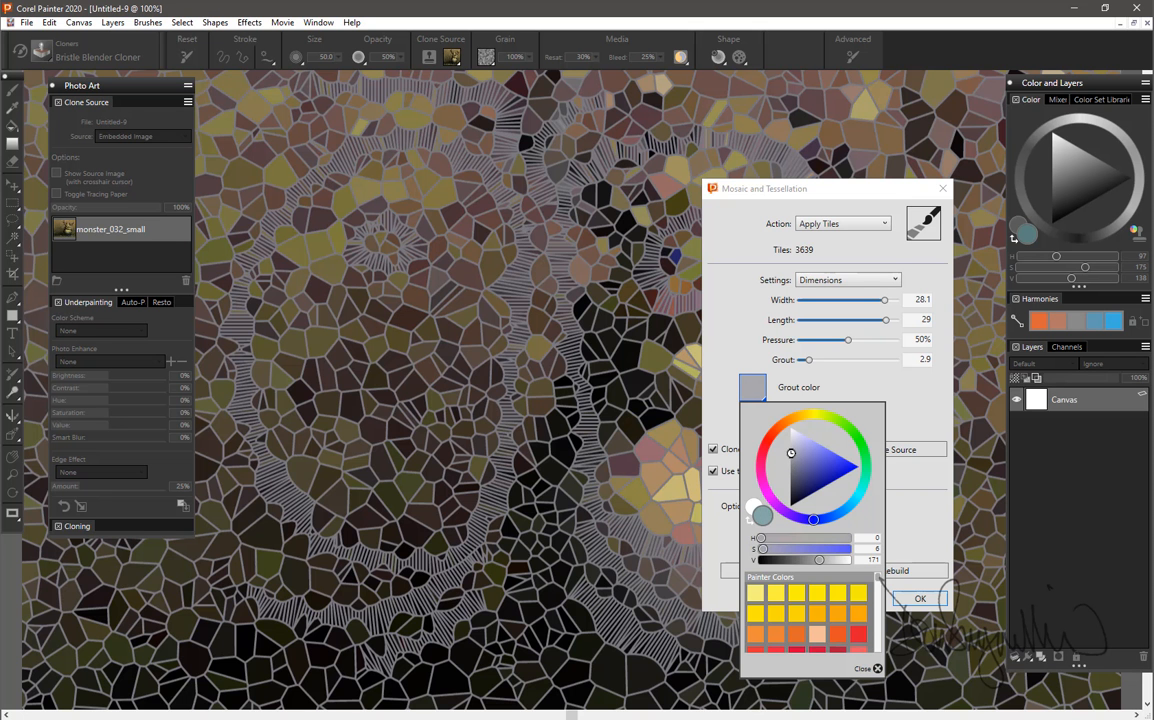
click(906, 416)
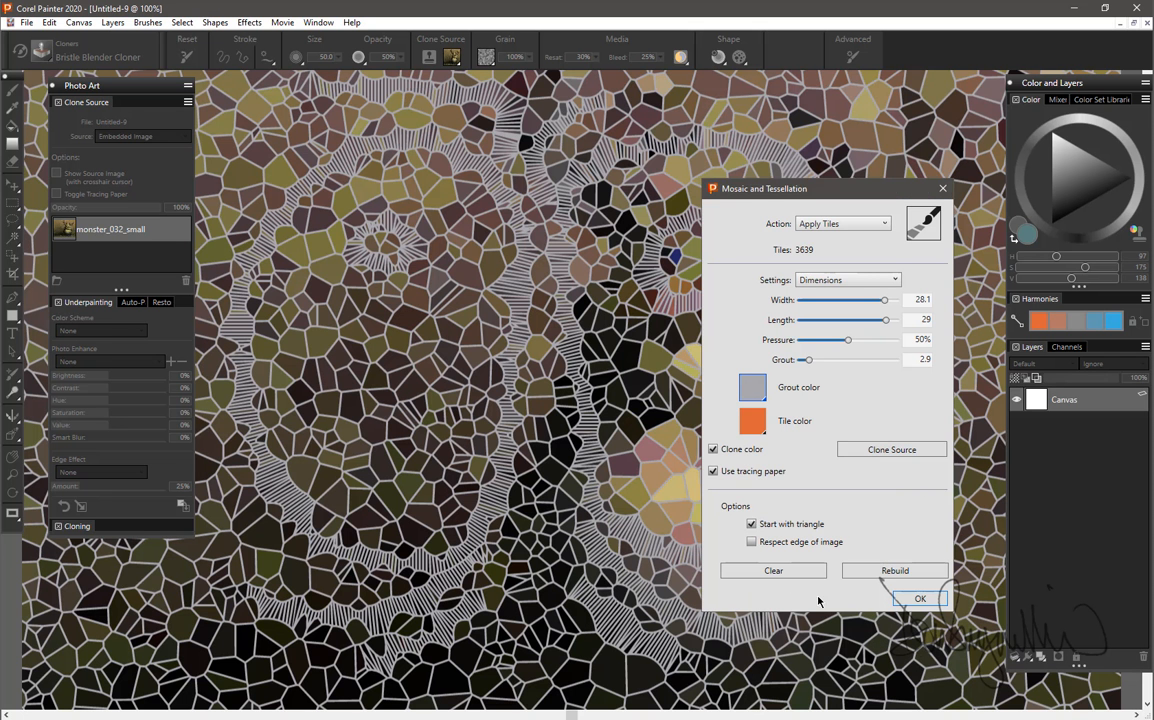
click(918, 599)
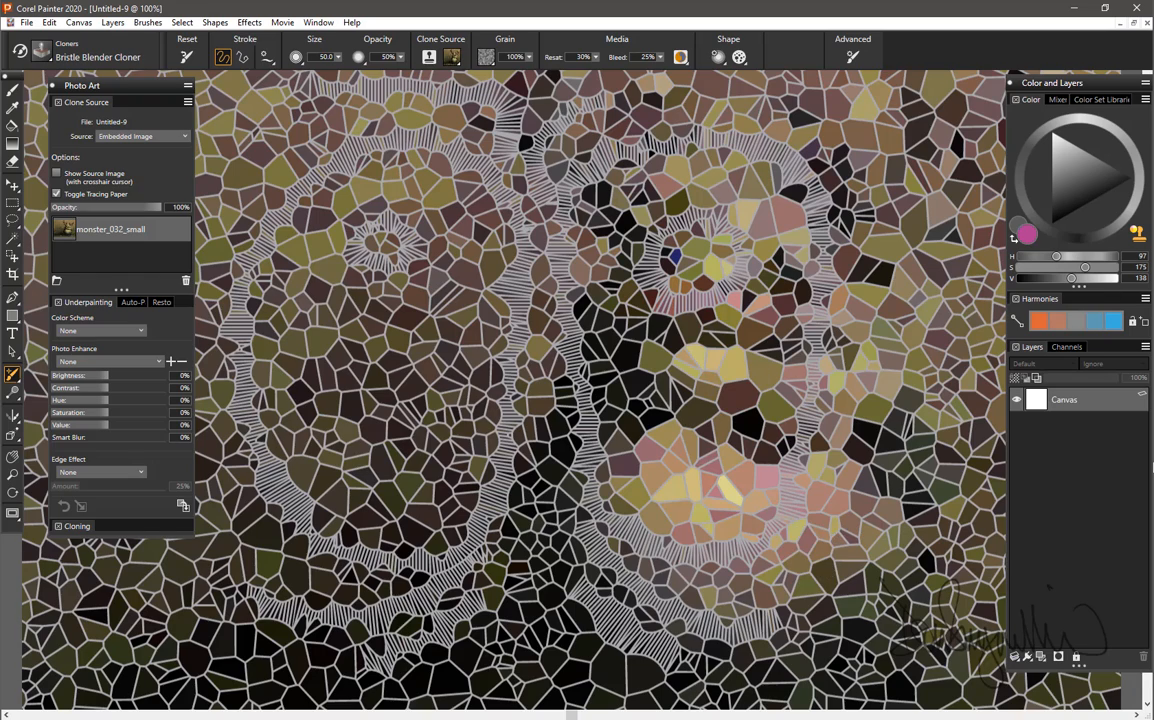
Examine the crack mosaic as a whole and in close-up around the hand-drawn tile bands.
key(ctrl+minus)
key(ctrl+minus)
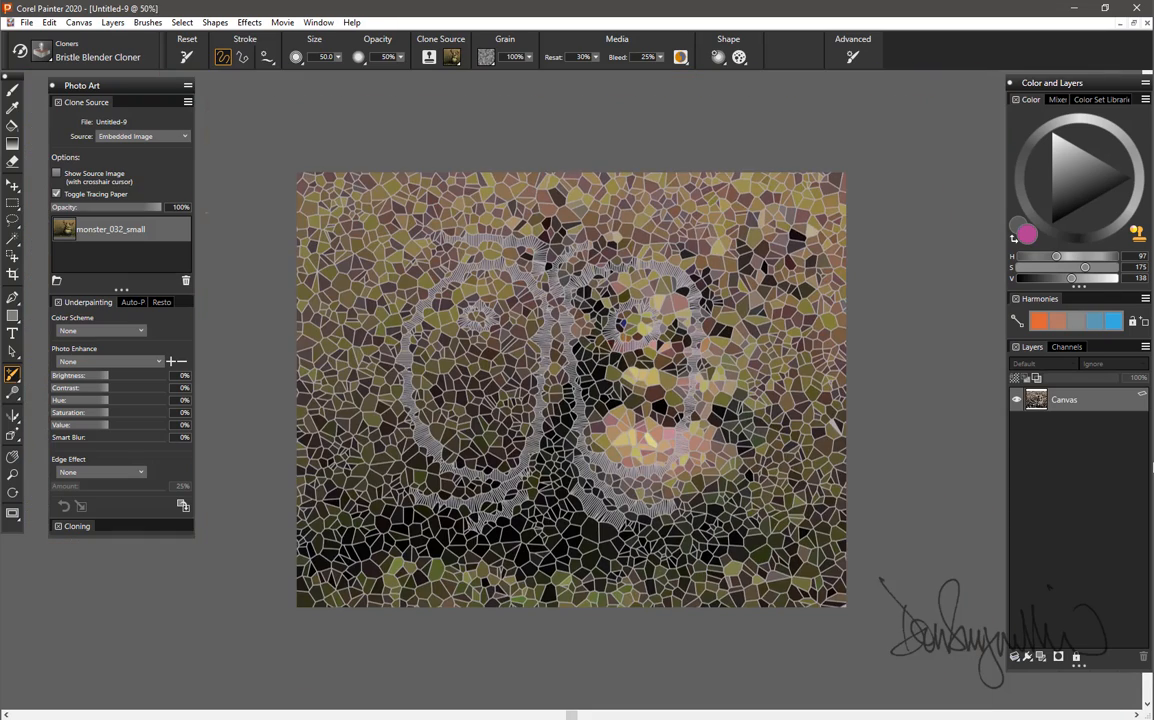
key(ctrl+plus)
key(ctrl+plus)
key(ctrl+plus)
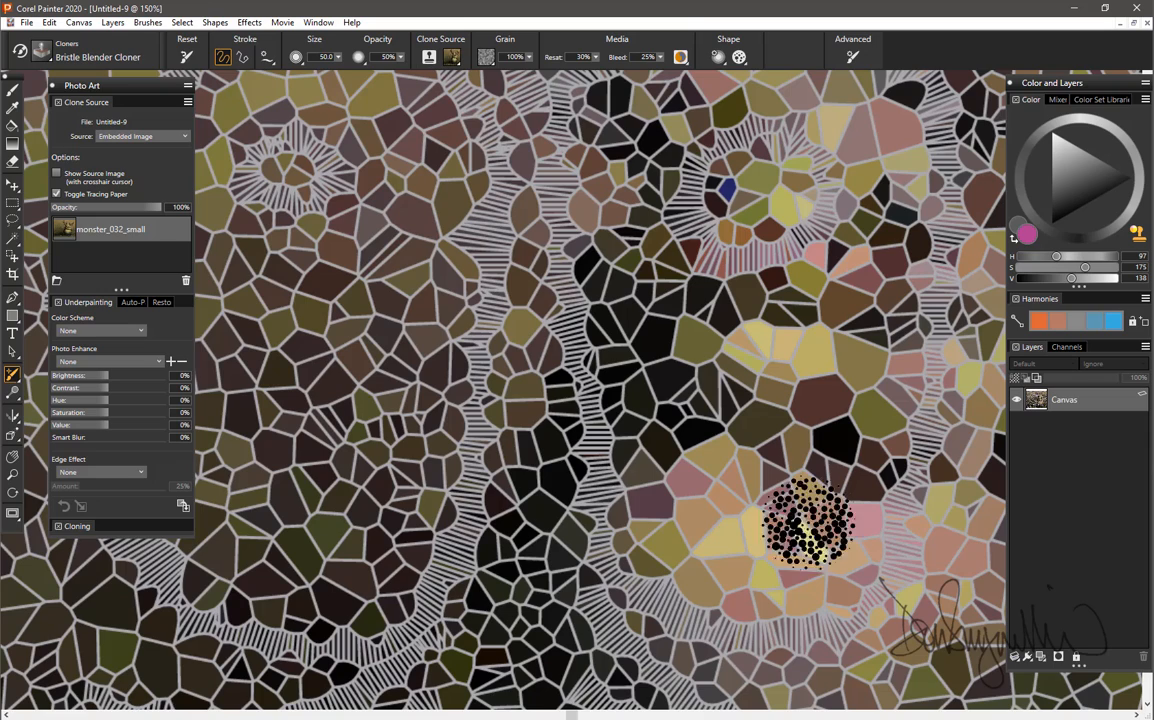
scroll(637, 521, down, 4)
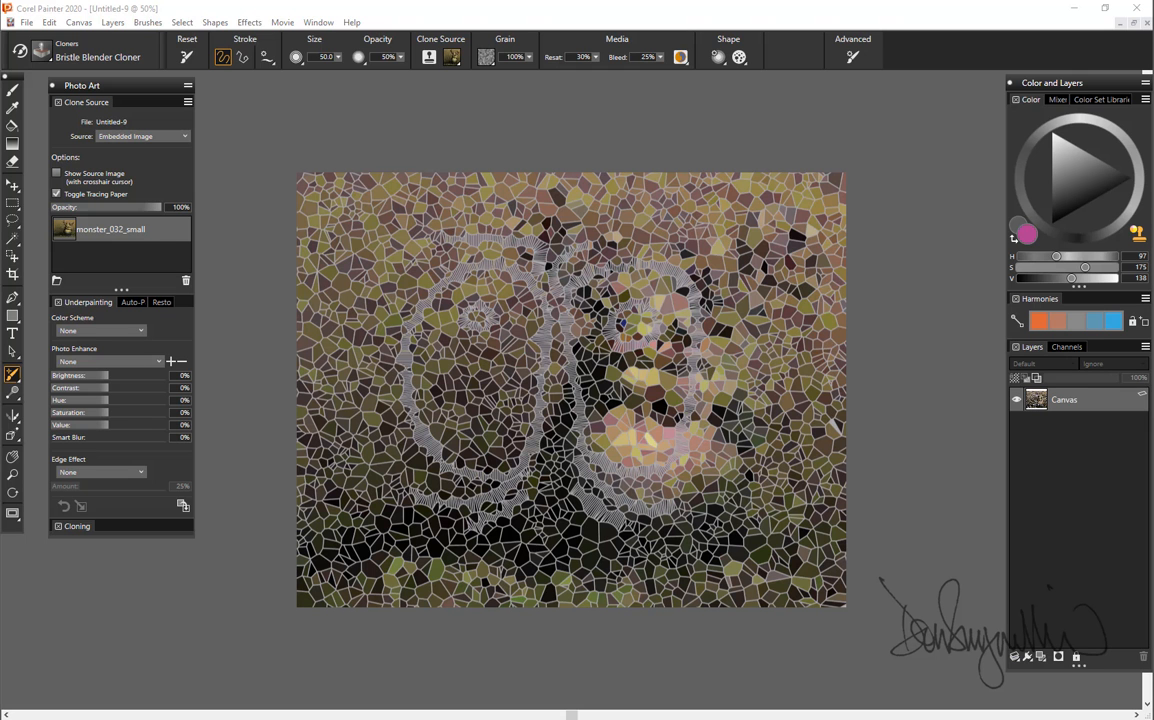
Reopen the Mosaic and Tessellation effect and clear all crack tiles from the mosaic.
click(318, 23)
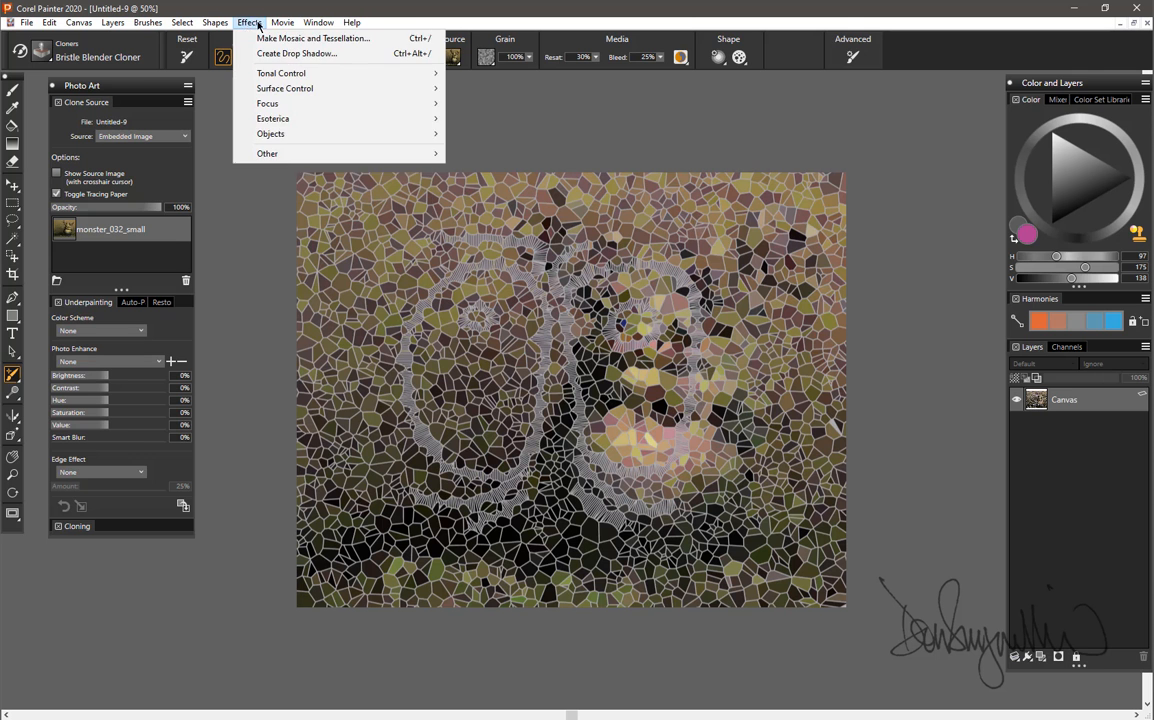
click(253, 39)
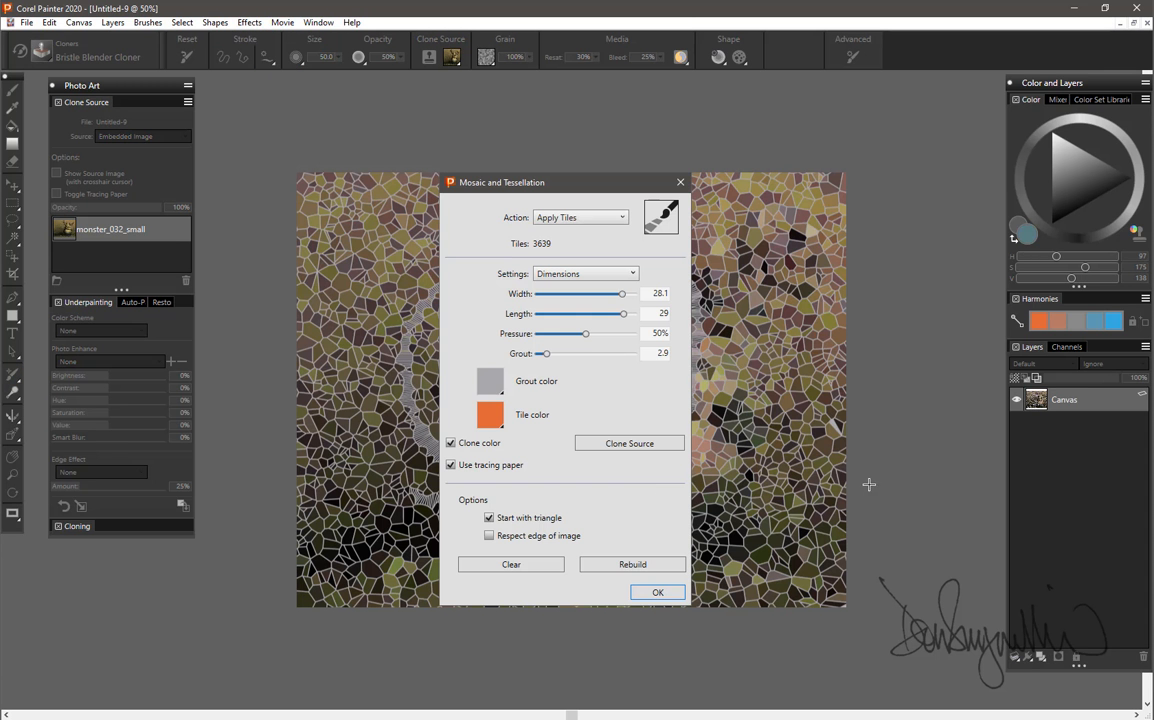
drag(590, 188, 960, 119)
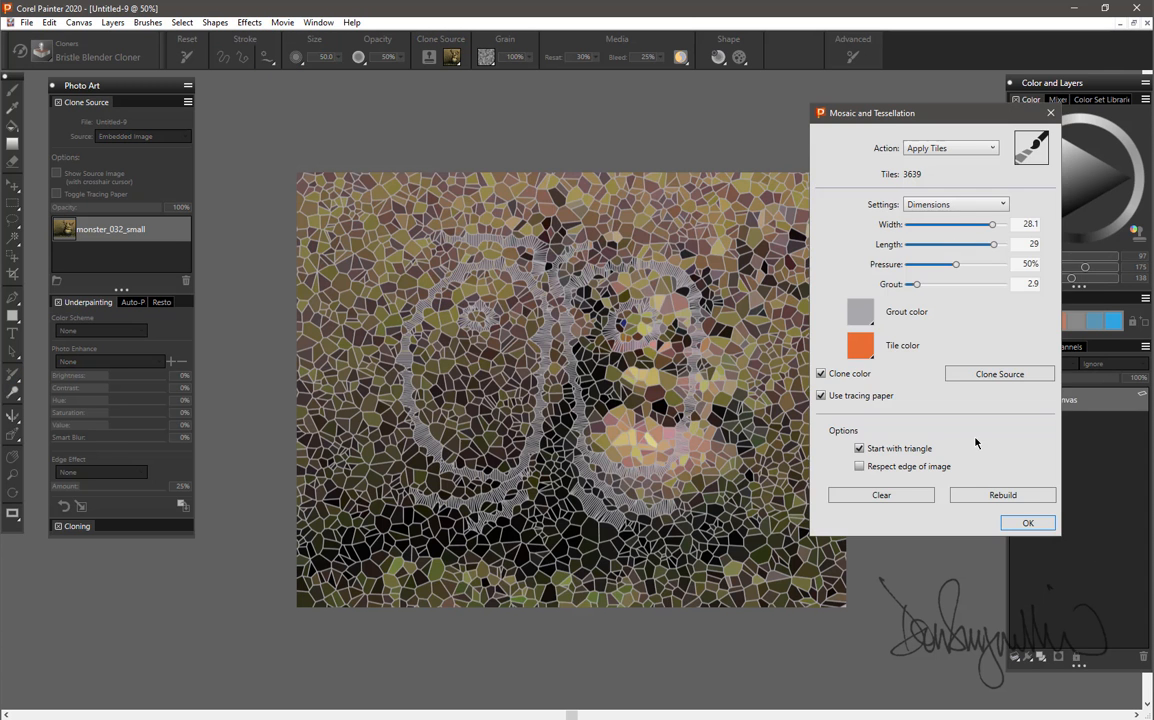
click(889, 496)
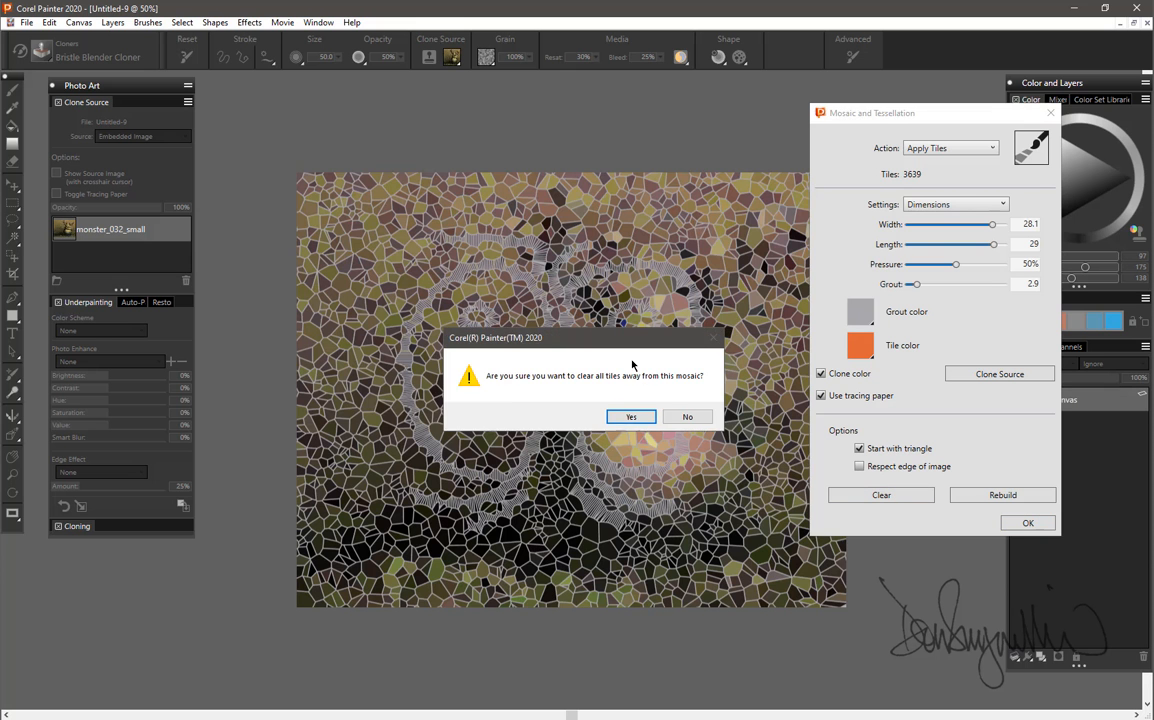
click(634, 418)
click(938, 149)
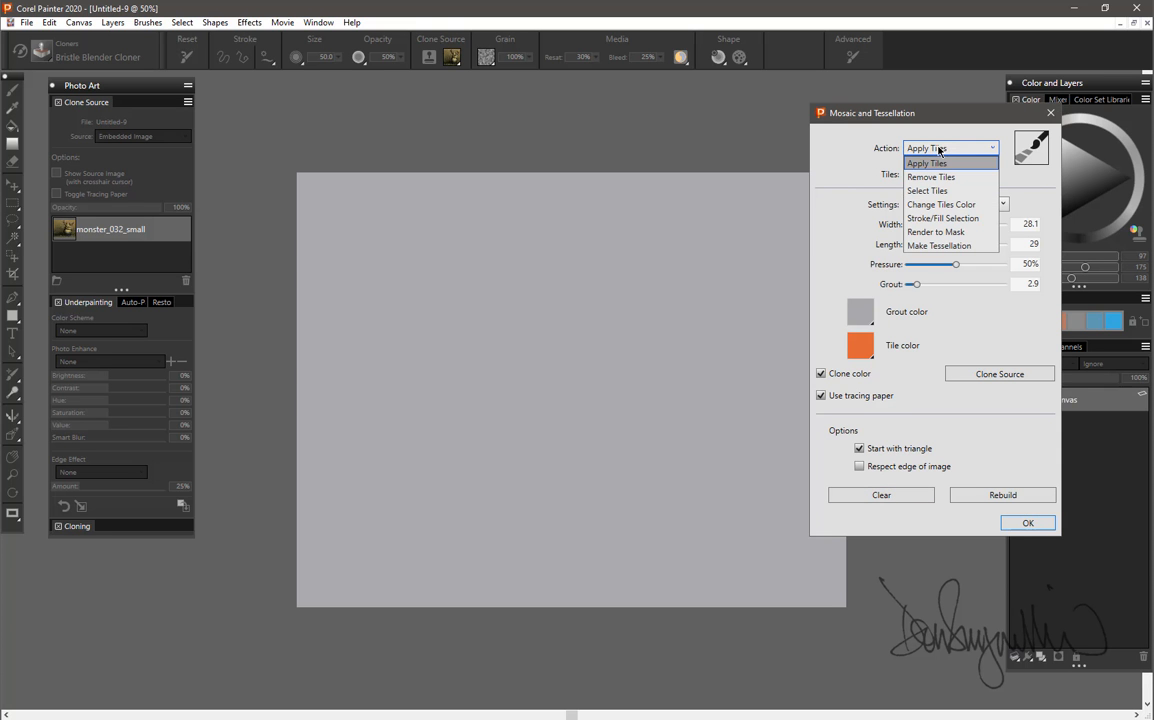
click(959, 319)
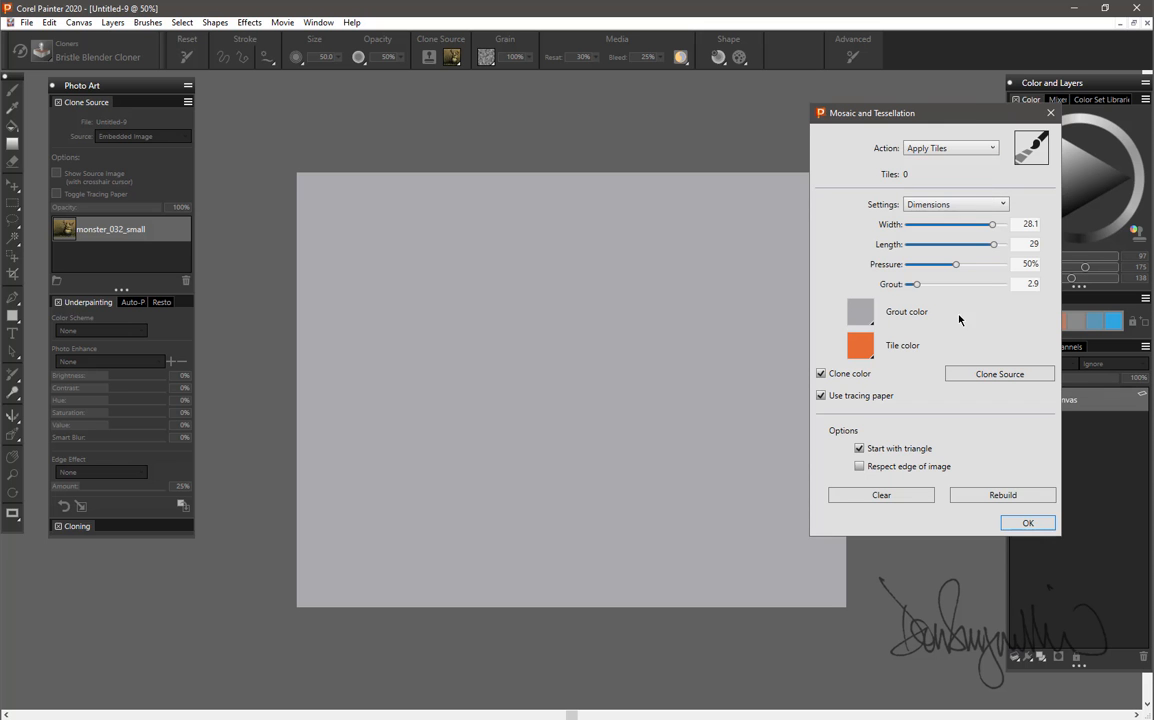
Turn off Clone color for the tiles and set the tile color to white.
drag(910, 117, 769, 112)
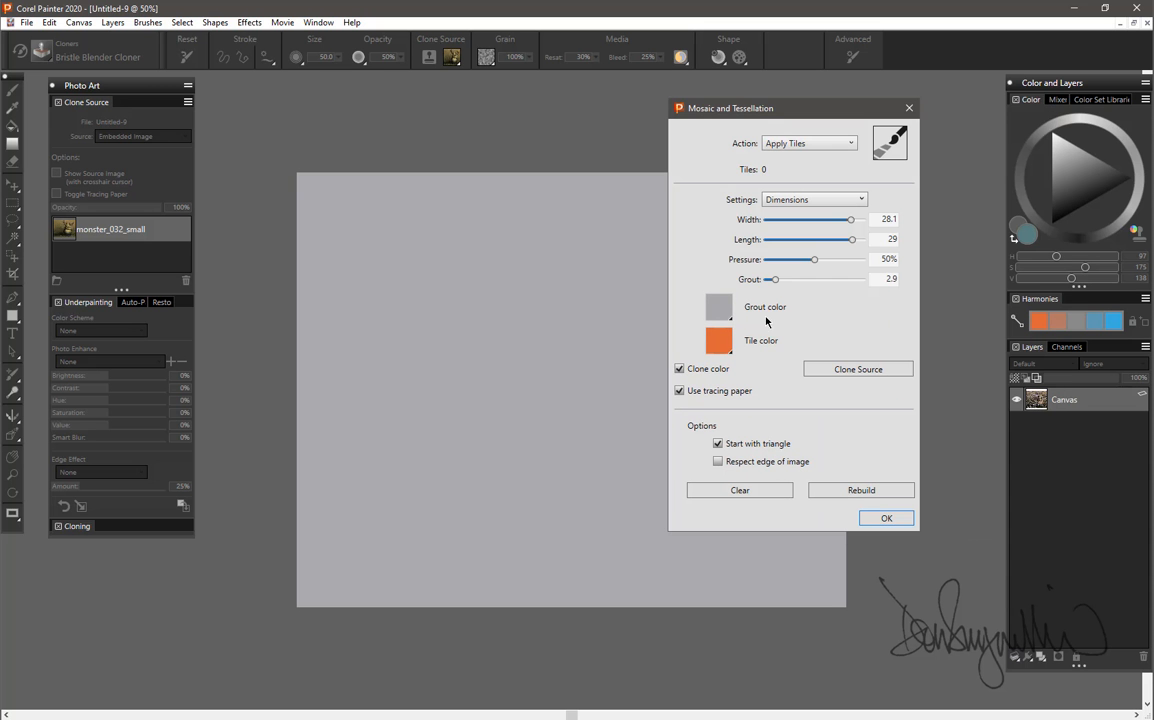
click(680, 369)
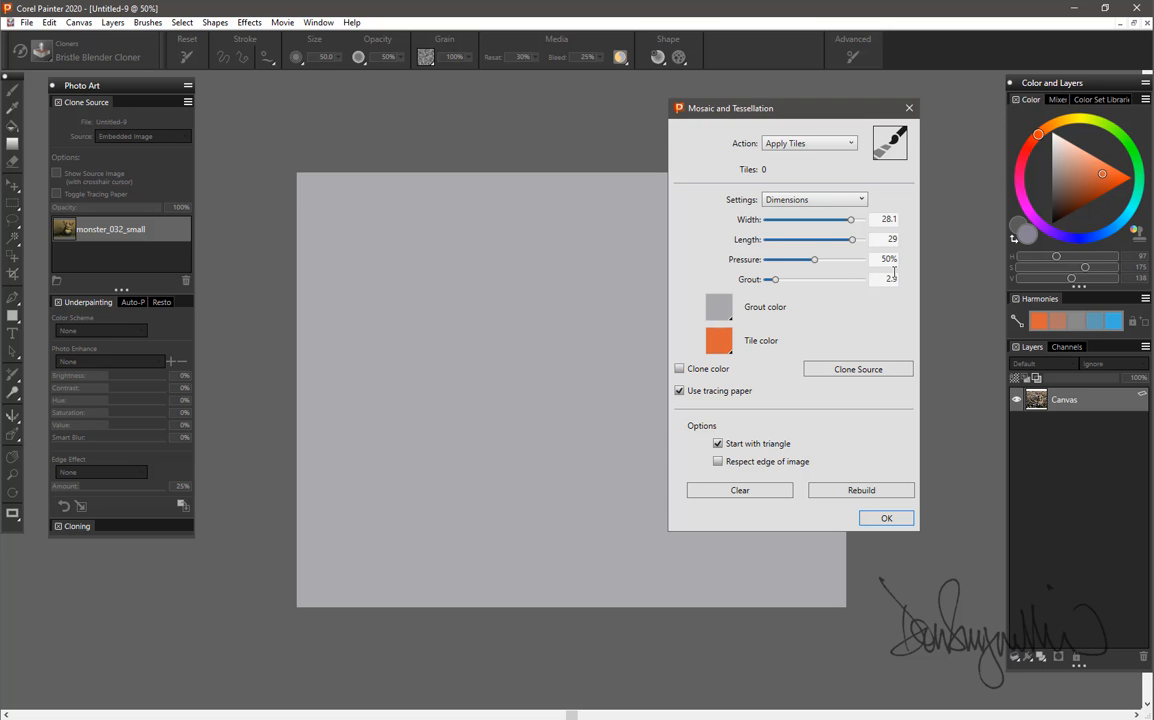
click(1050, 131)
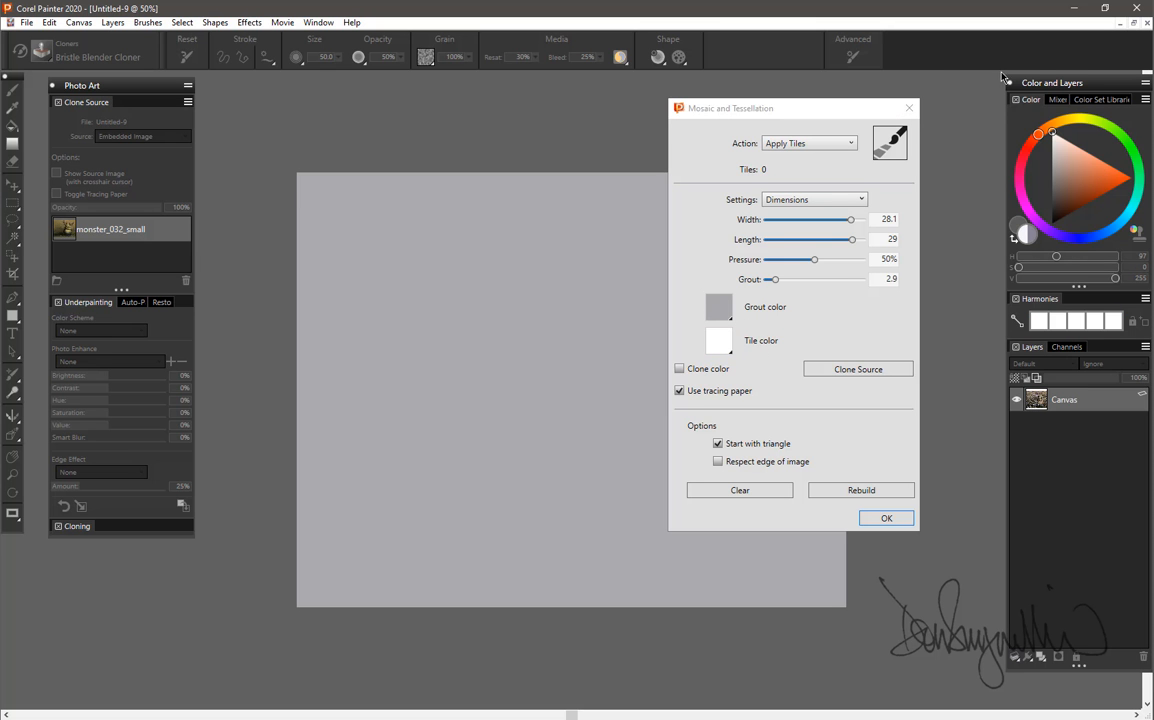
Set the mosaic's grout color to black.
click(731, 322)
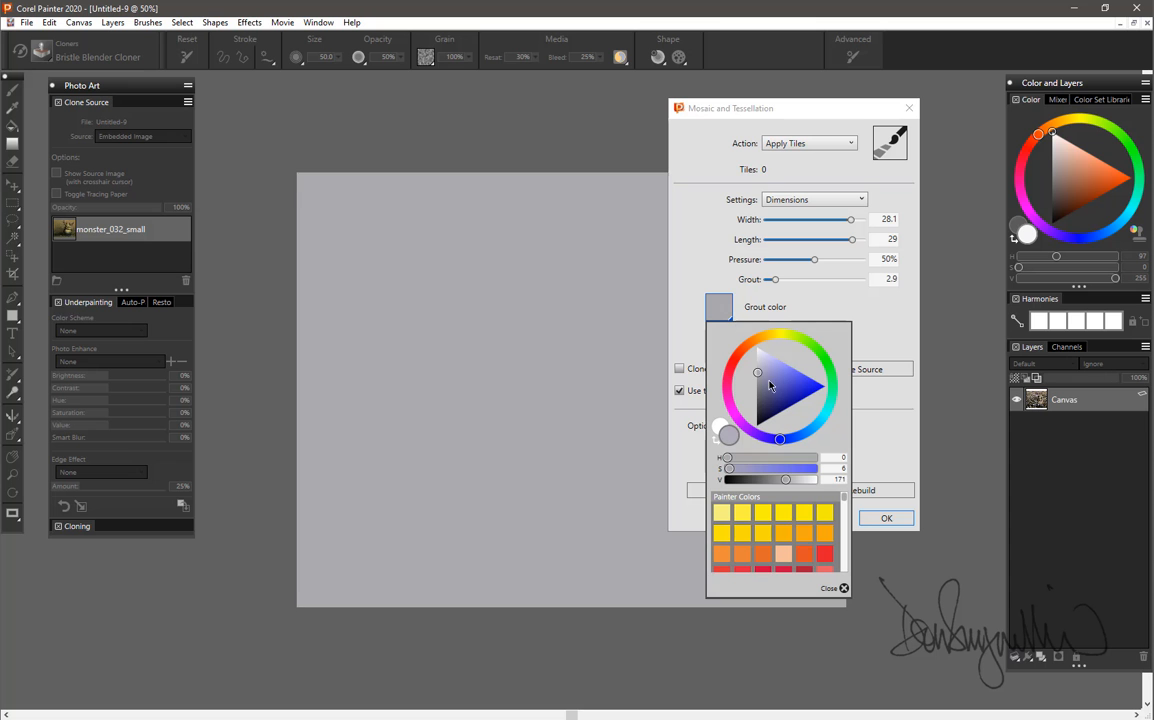
click(727, 441)
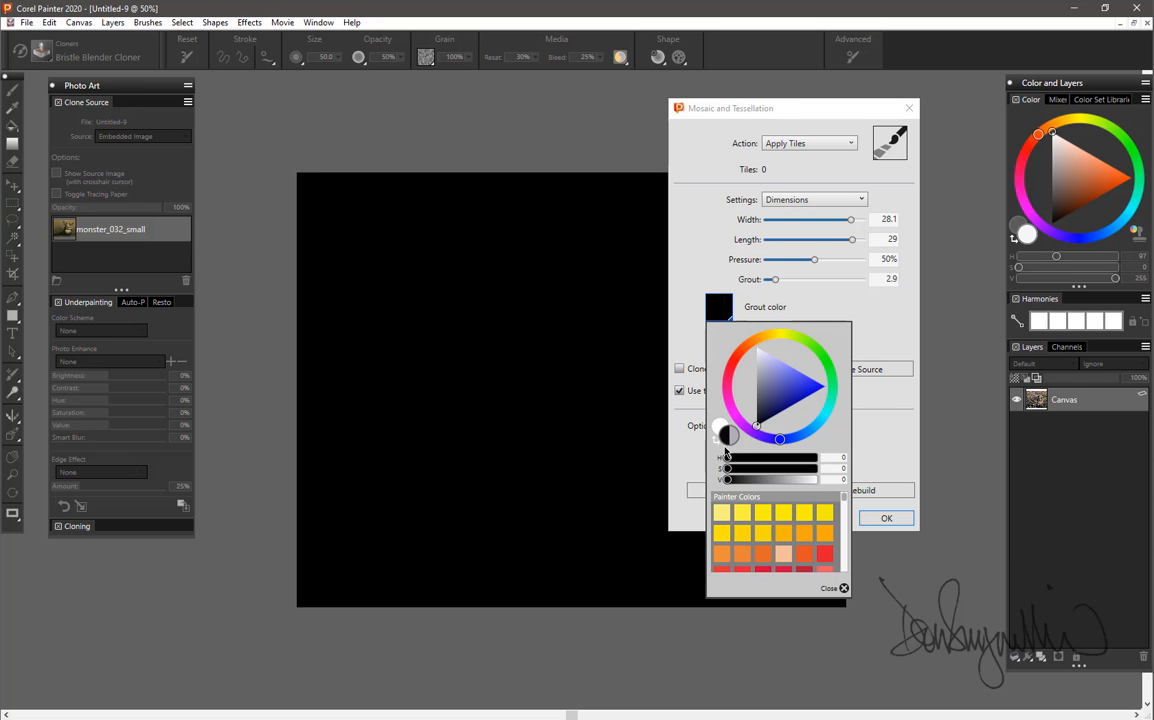
click(784, 113)
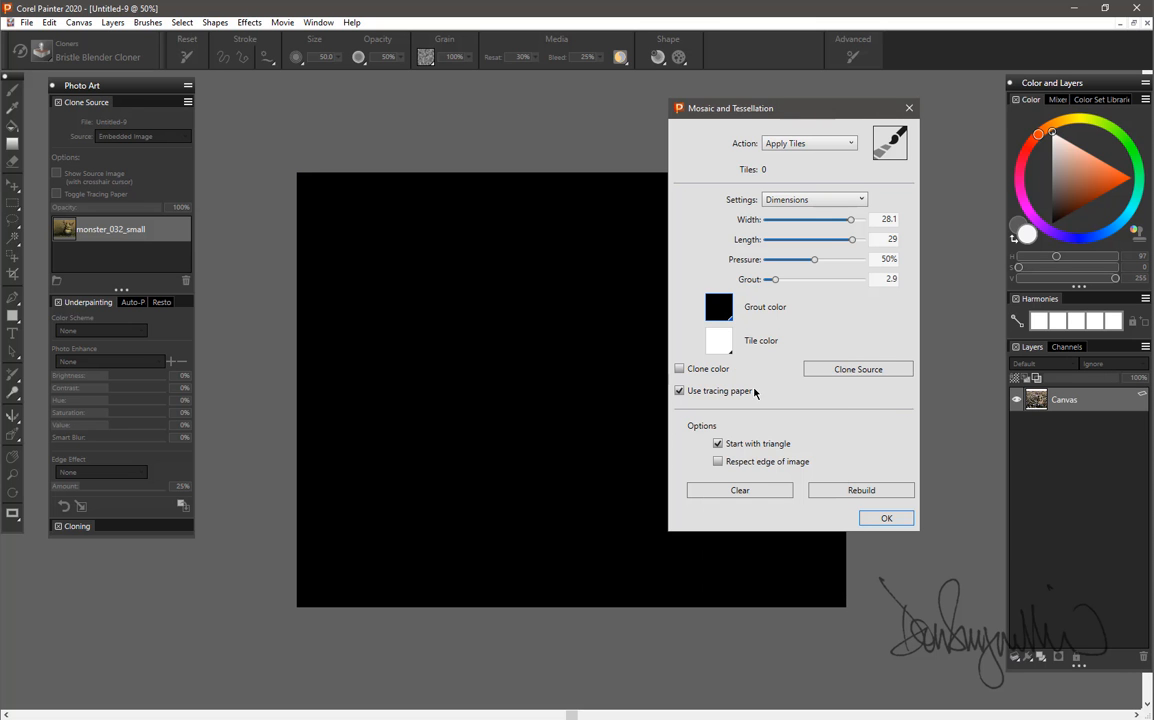
Change the mosaic action to Make Tessellation and set the tile shape to Cracks.
click(816, 146)
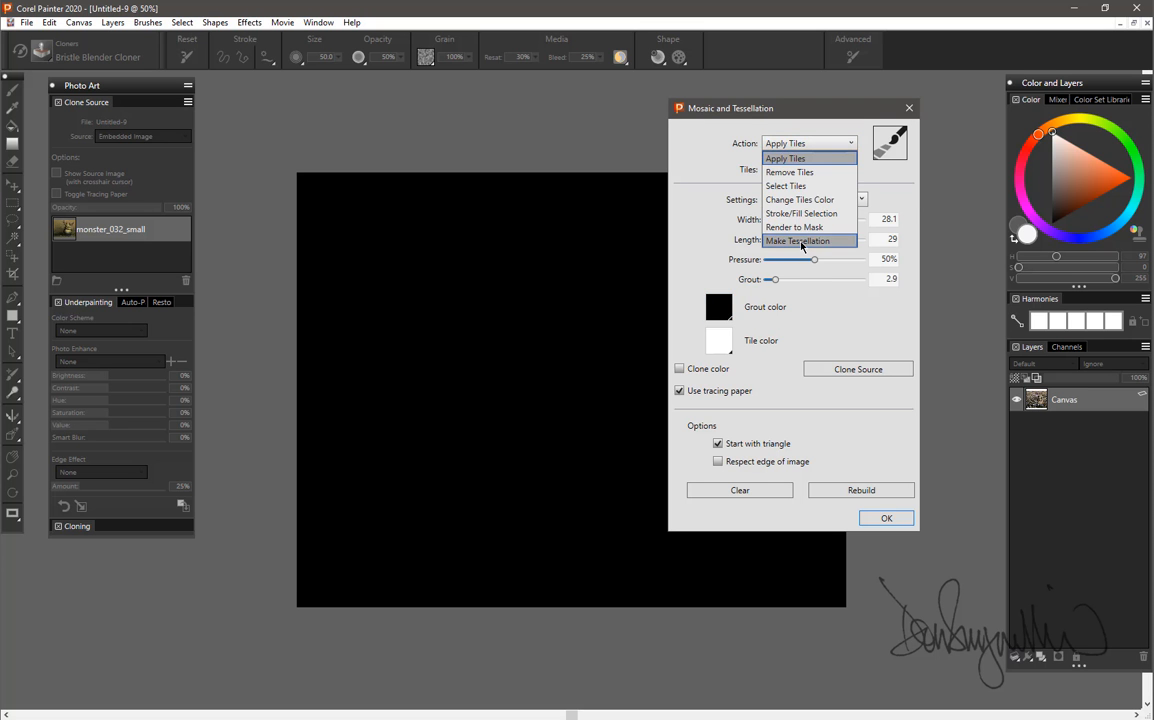
click(801, 240)
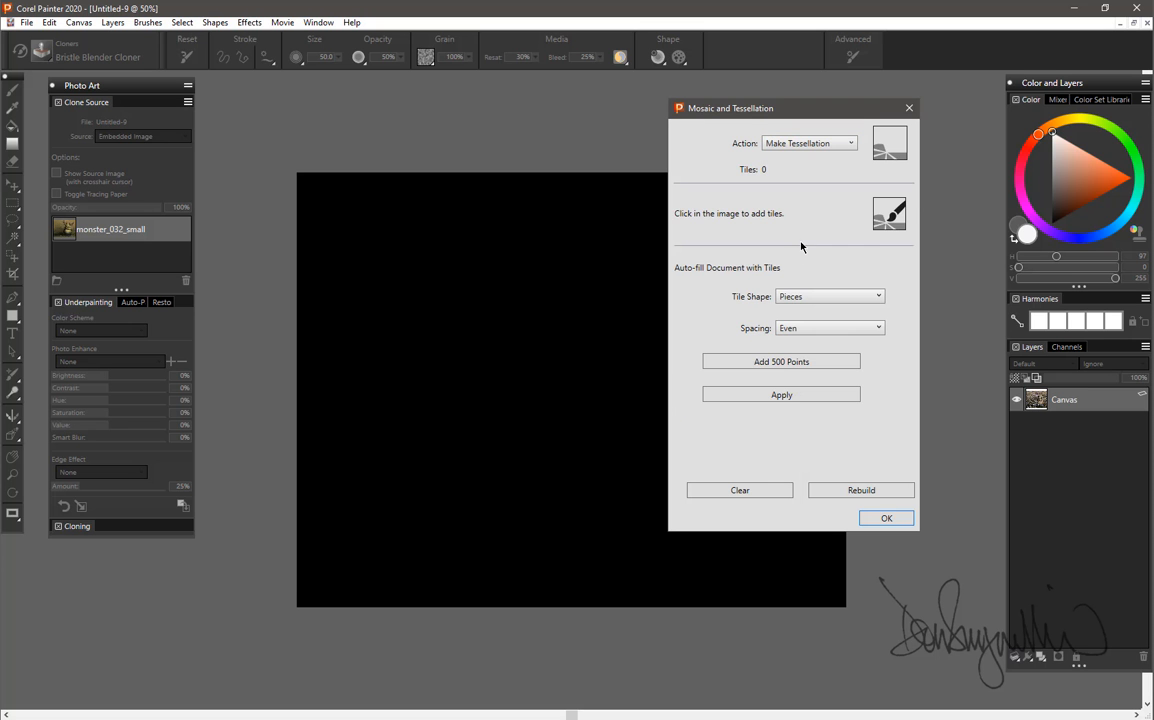
click(829, 298)
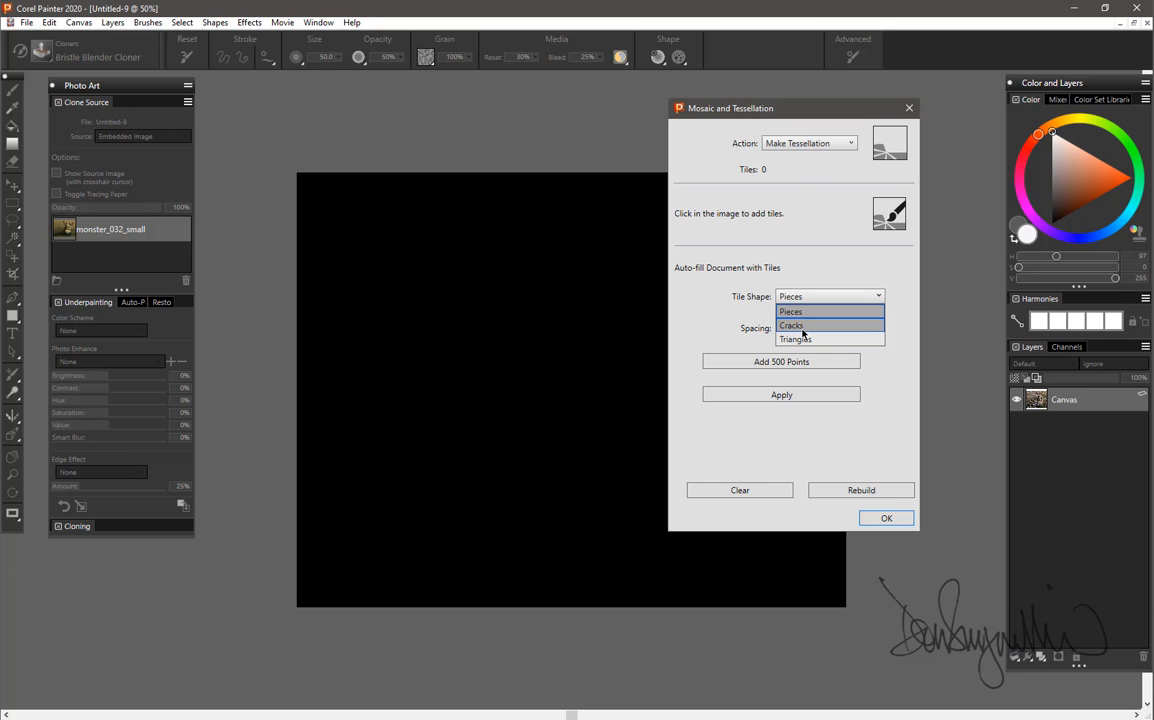
click(795, 325)
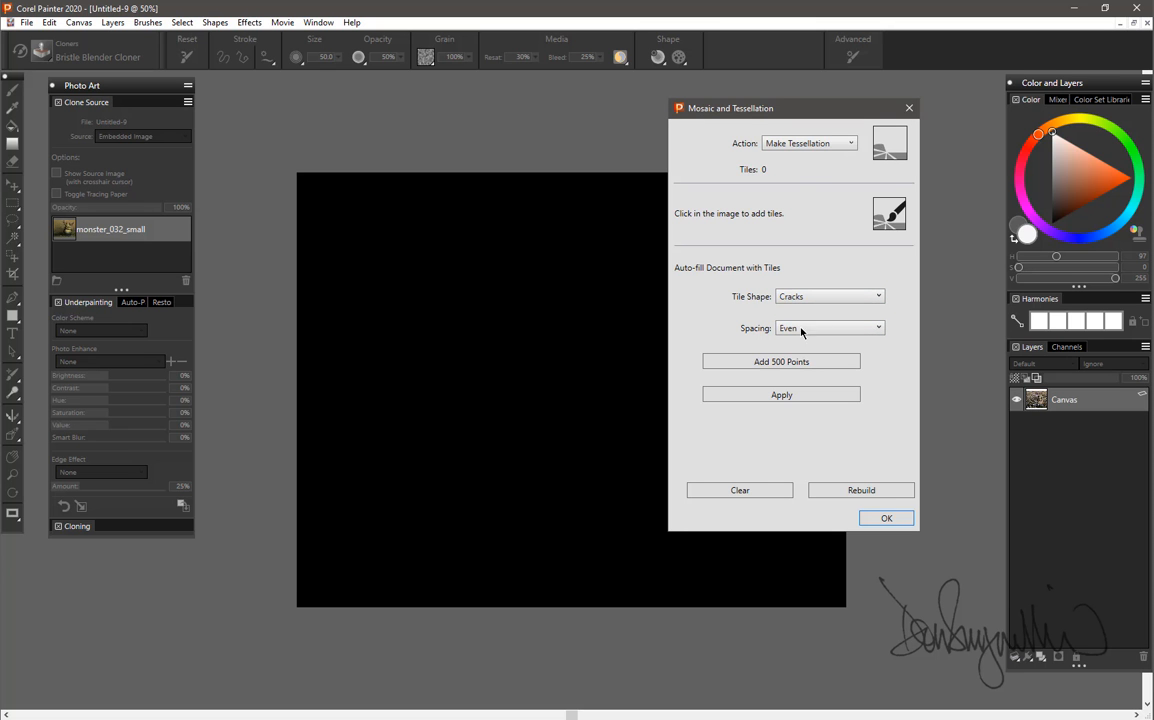
Place several crack tessellation points by hand across the canvas and apply the tessellation.
click(533, 372)
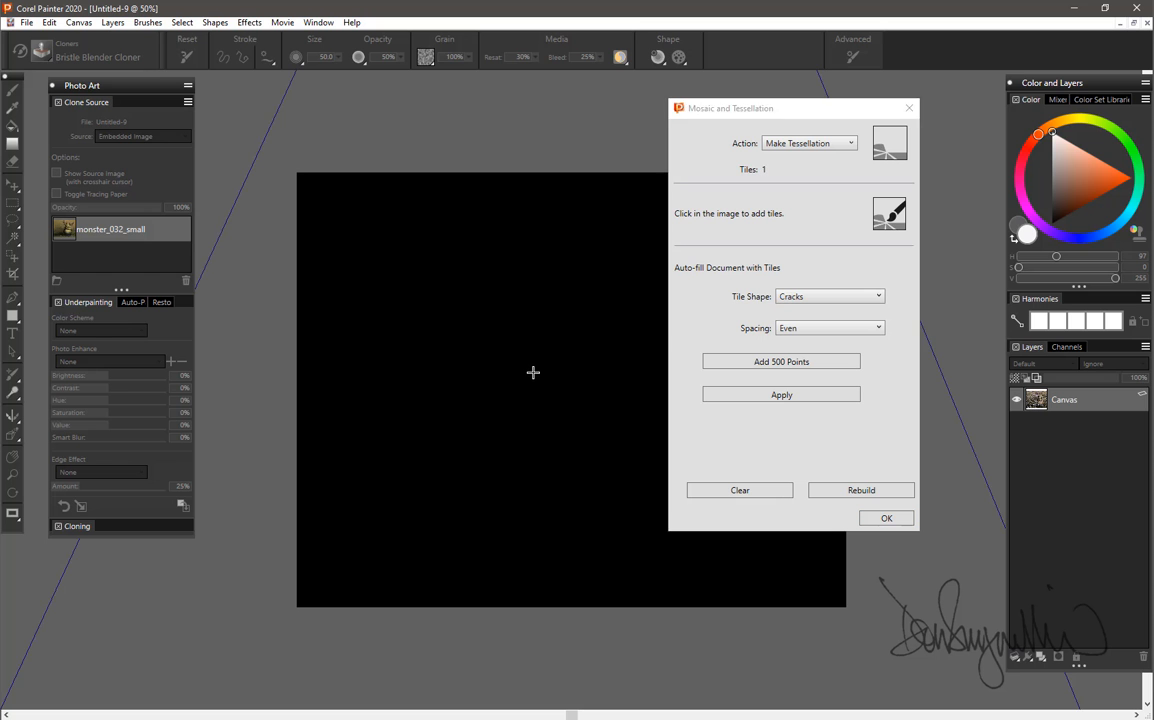
click(786, 398)
click(557, 366)
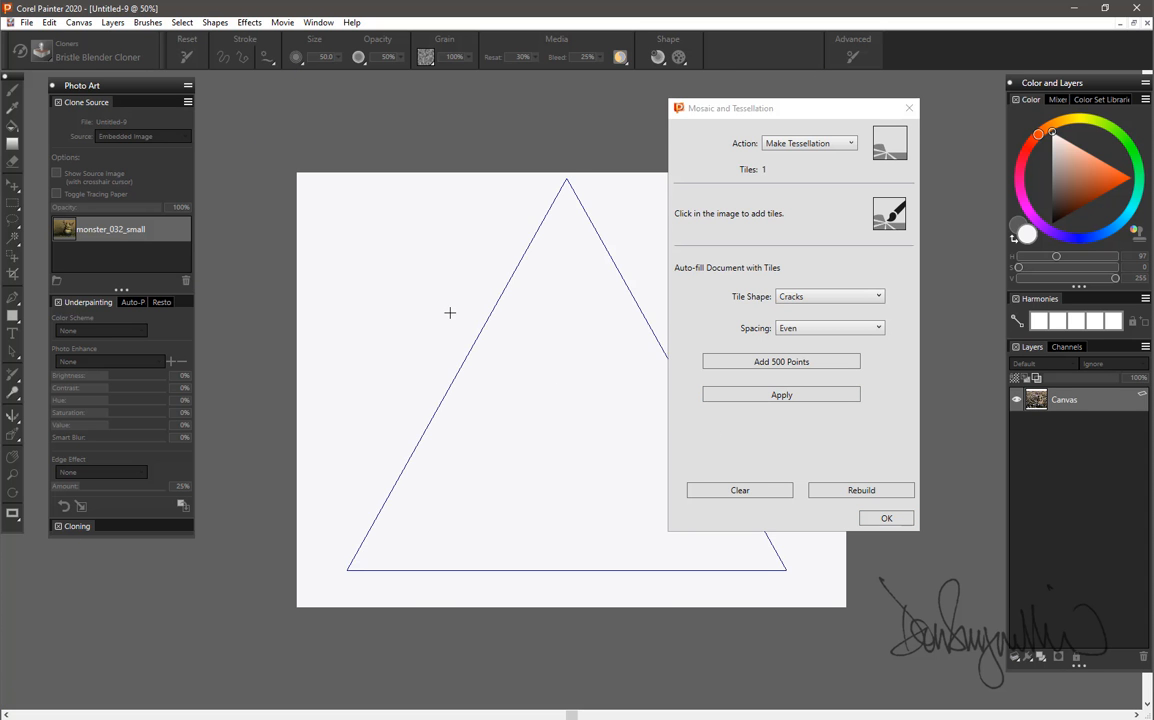
click(543, 399)
click(416, 295)
click(630, 345)
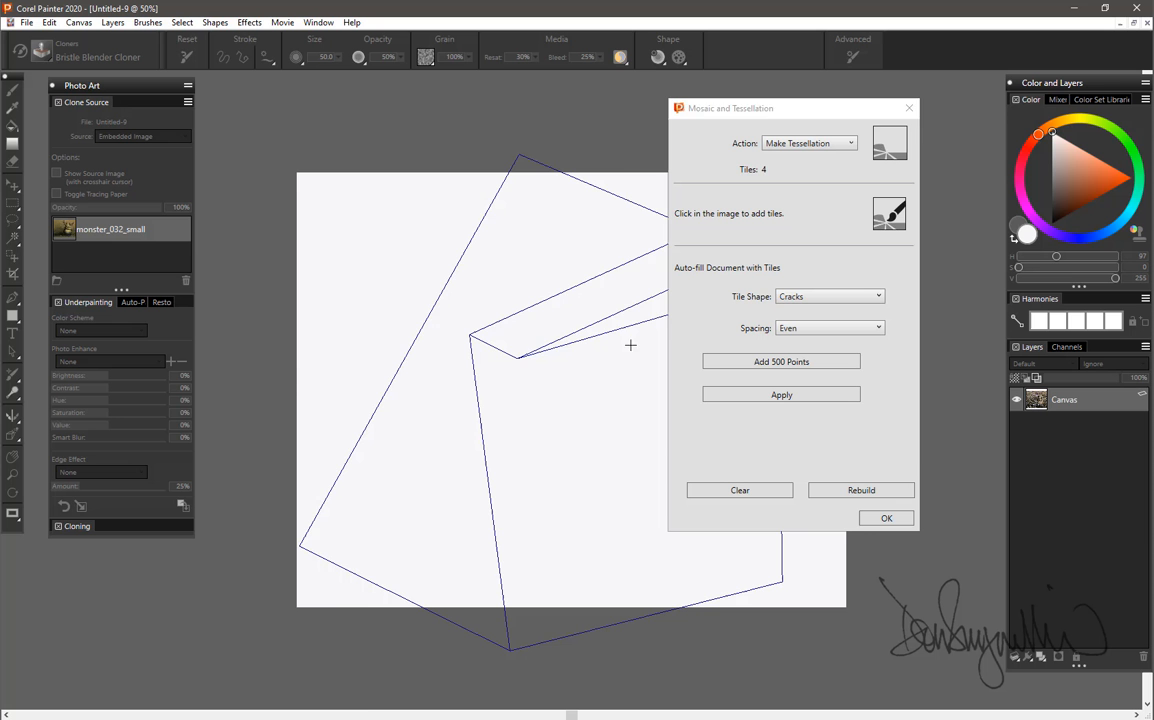
Add batches of 500 evenly spaced points until small crack tiles cover the whole canvas, and accept the mosaic.
click(807, 364)
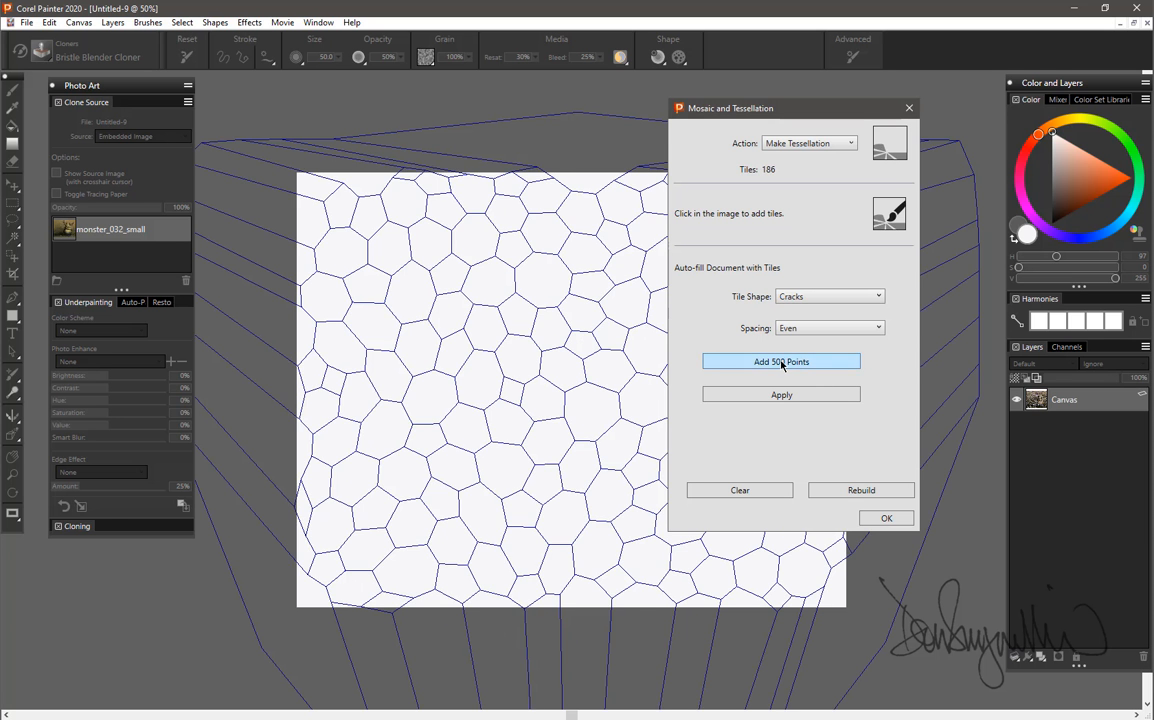
click(782, 364)
click(782, 364)
click(782, 364)
click(783, 364)
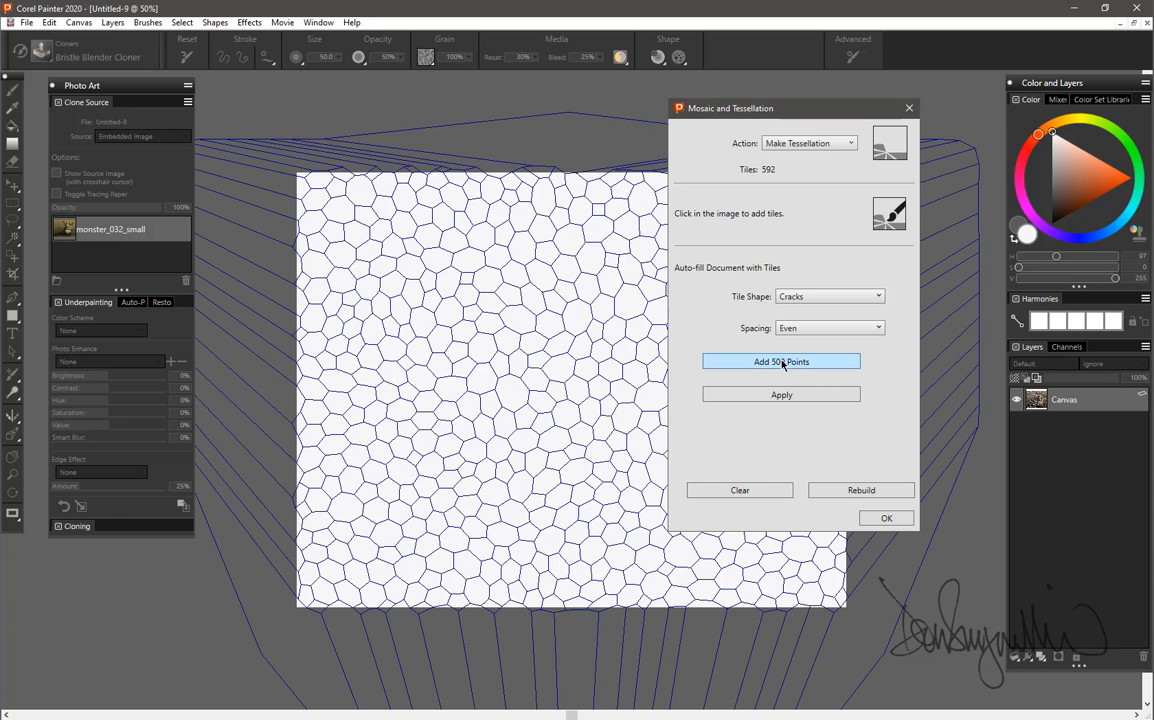
click(782, 364)
click(782, 364)
click(782, 364)
click(782, 364)
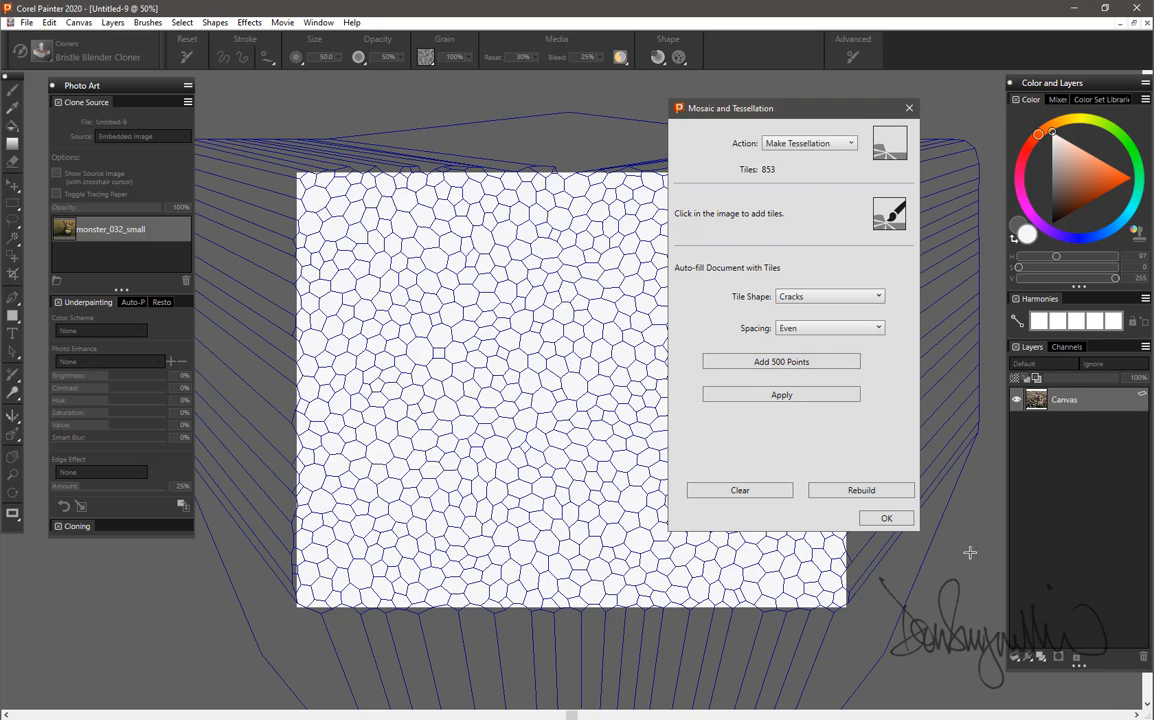
click(893, 519)
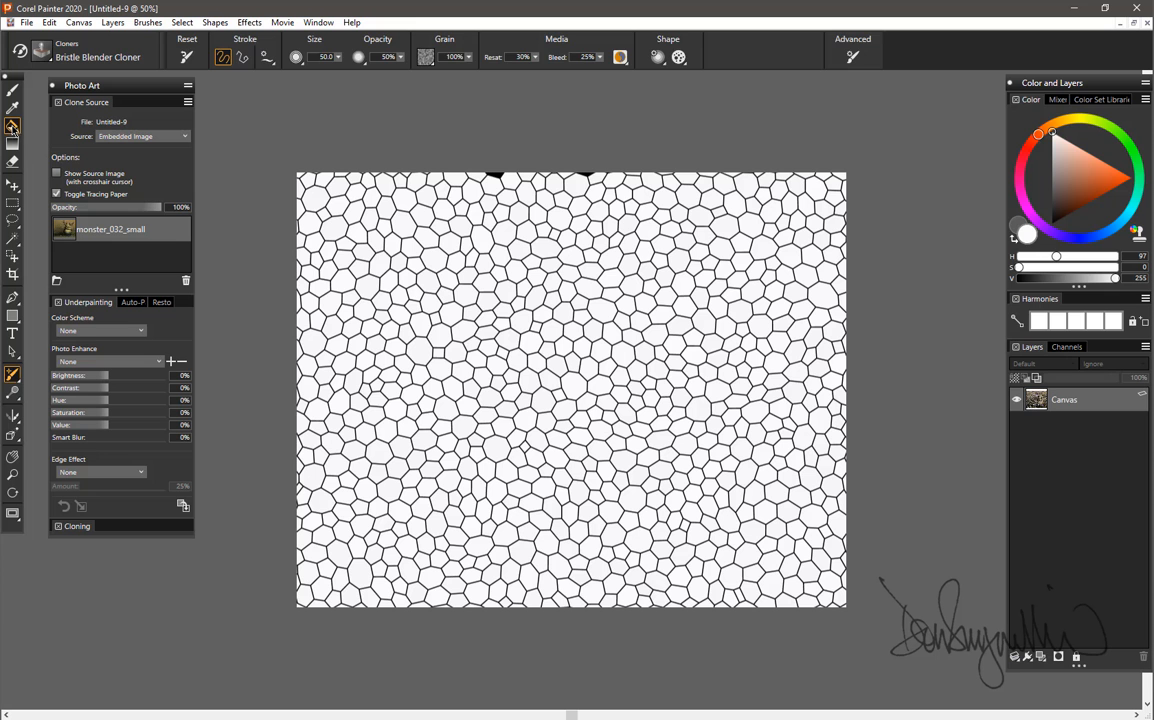
Fill a ring-shaped cluster of white tiles right of the mosaic's upper center with bright orange using the Paint Bucket.
click(1133, 179)
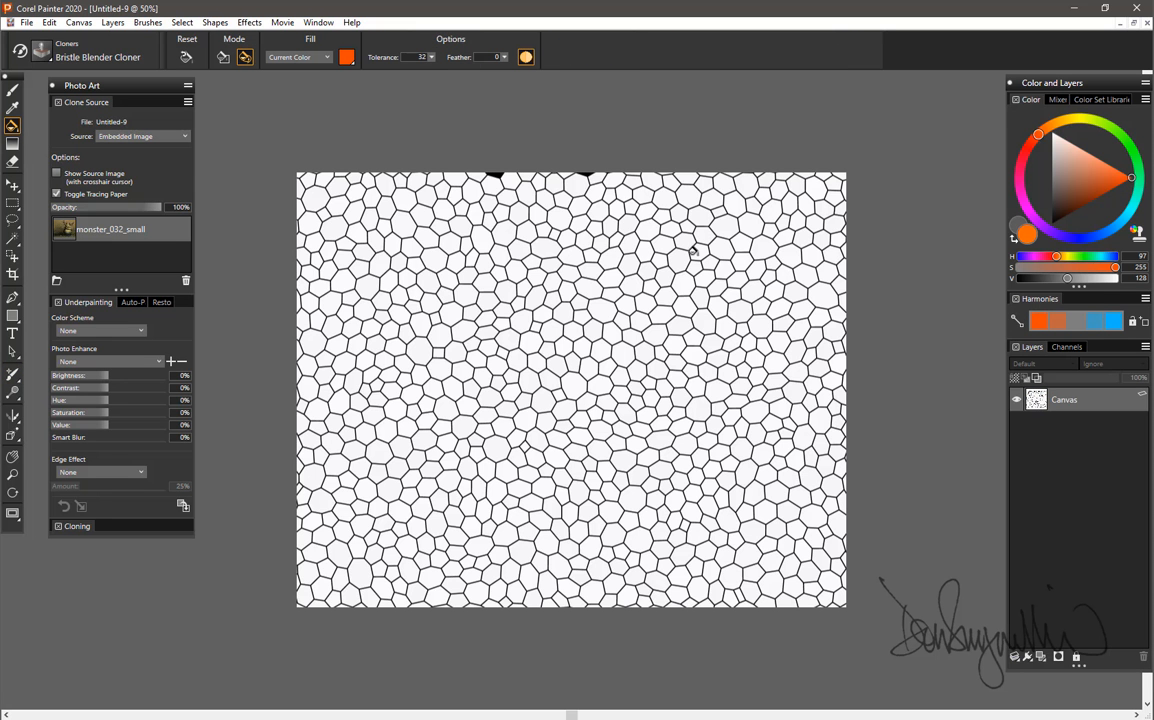
click(632, 285)
click(649, 285)
click(641, 304)
click(661, 297)
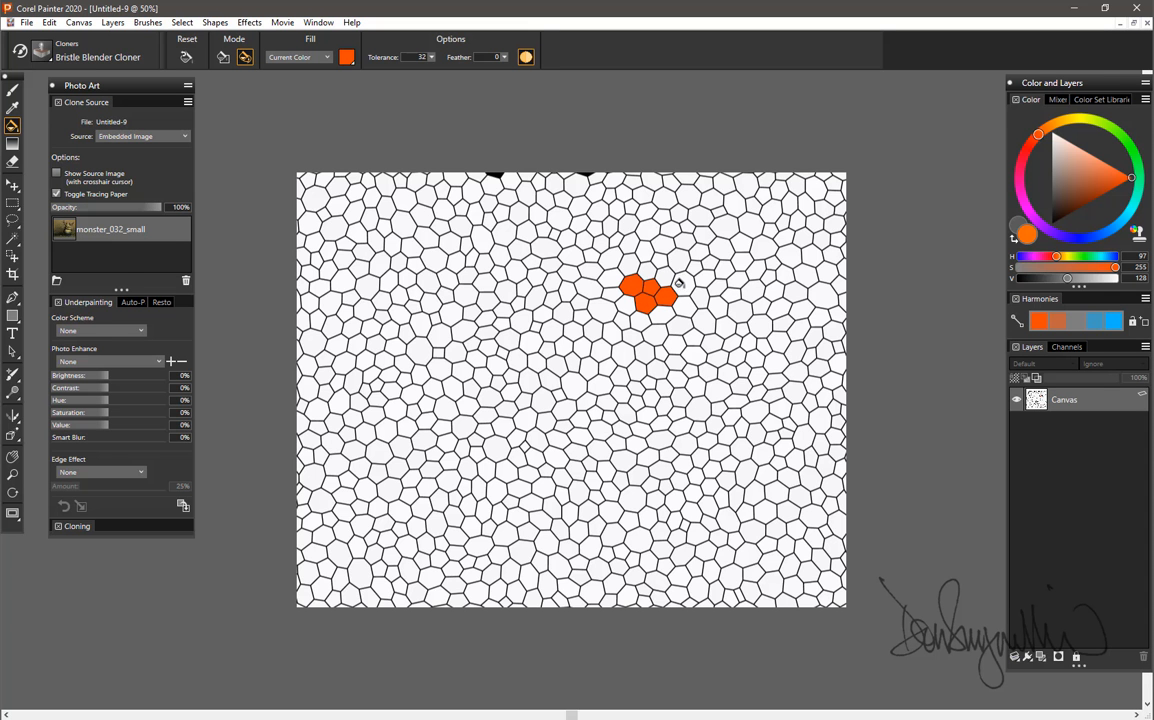
click(683, 285)
click(677, 260)
click(664, 246)
click(642, 249)
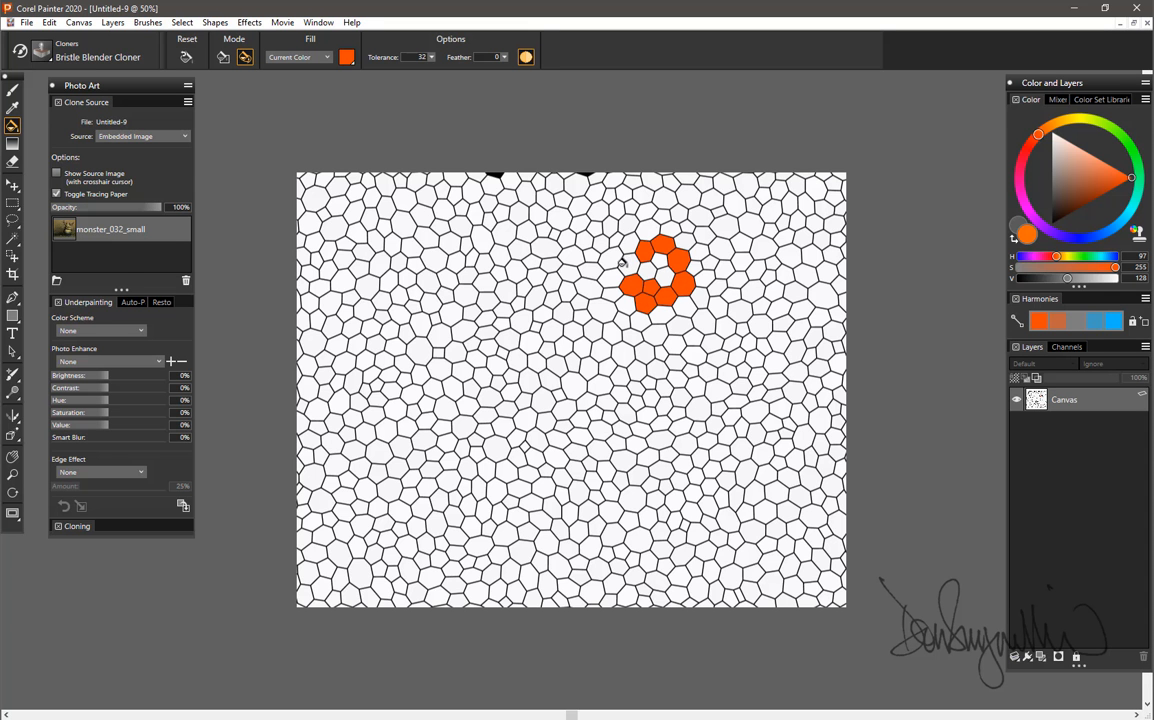
click(630, 264)
click(630, 243)
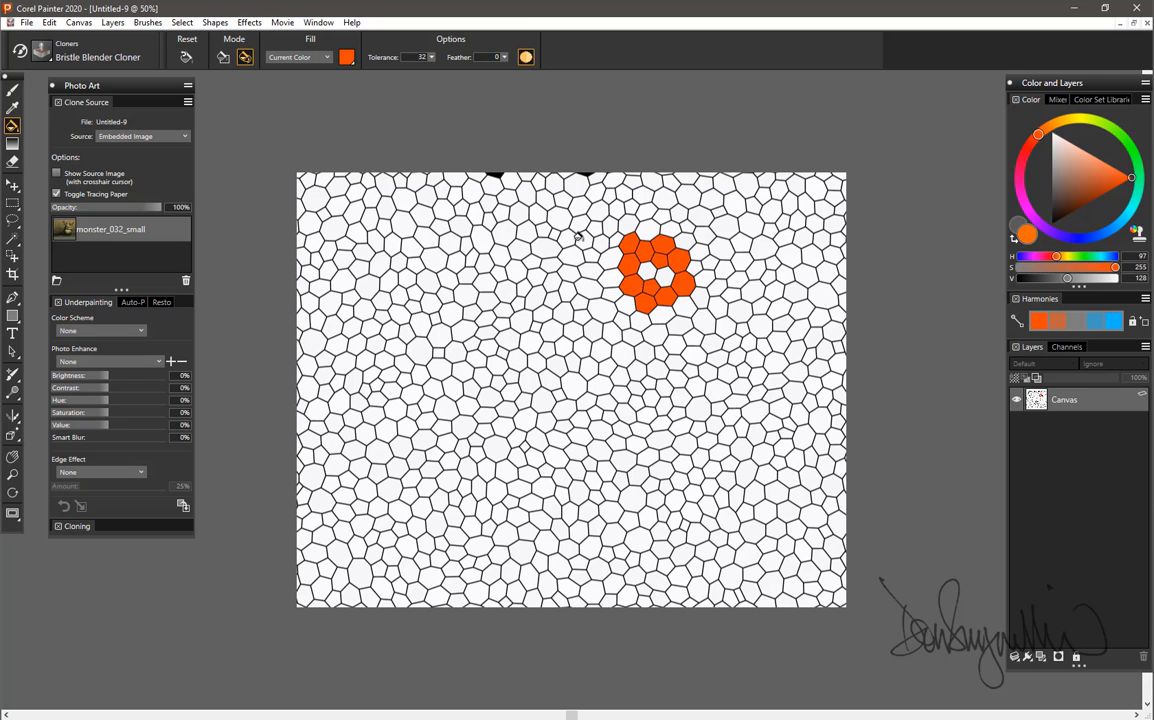
click(612, 262)
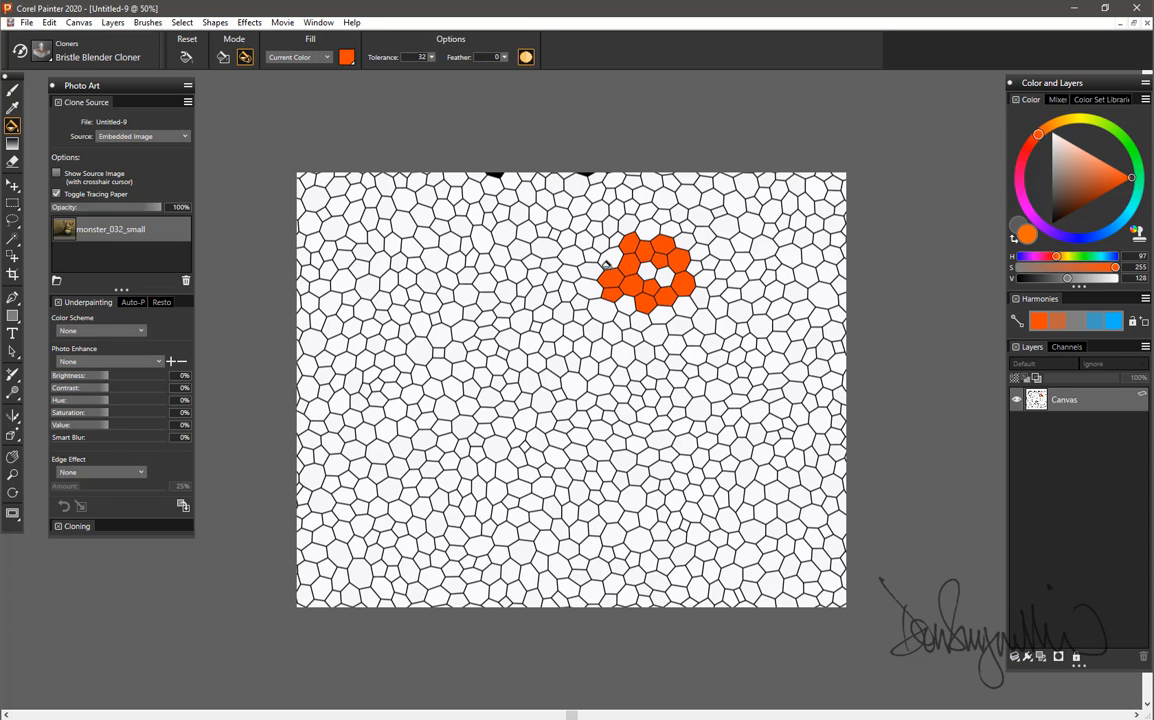
click(610, 285)
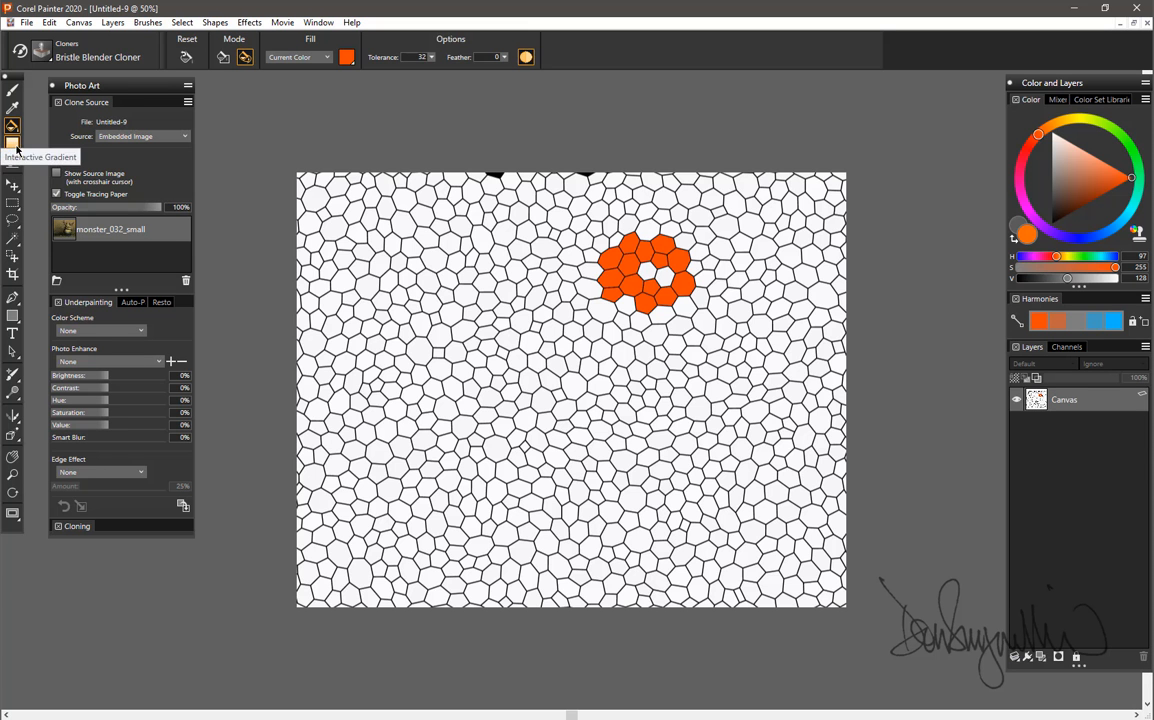
click(12, 144)
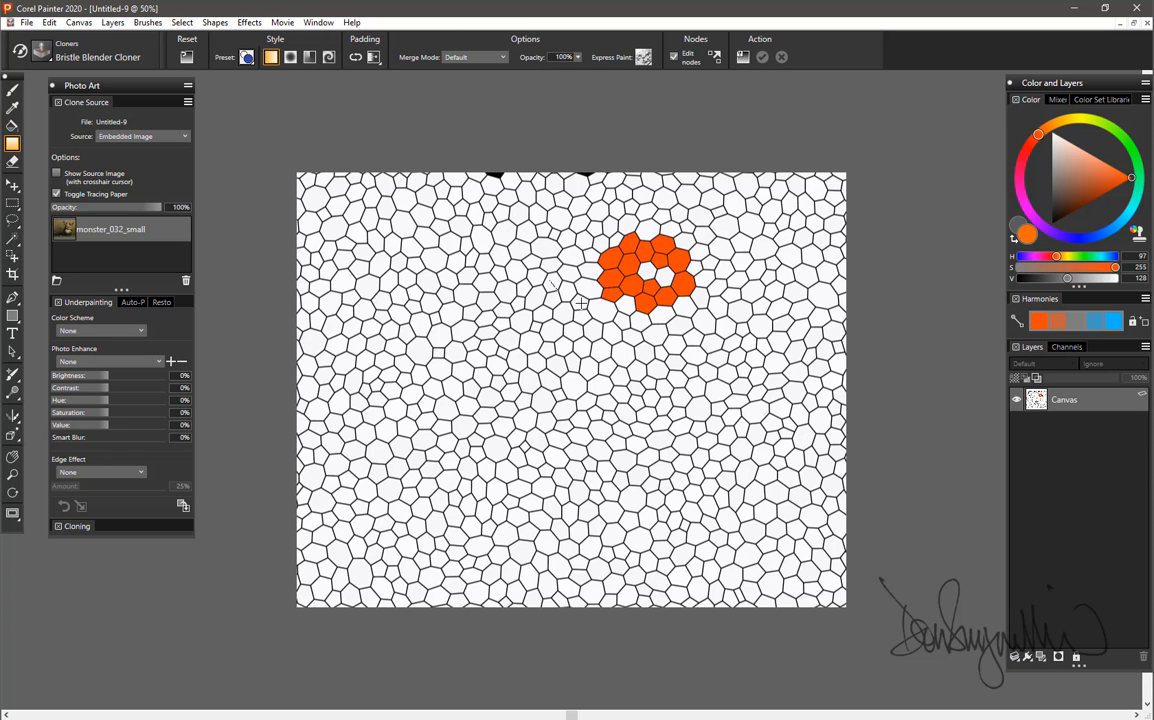
drag(549, 281, 563, 291)
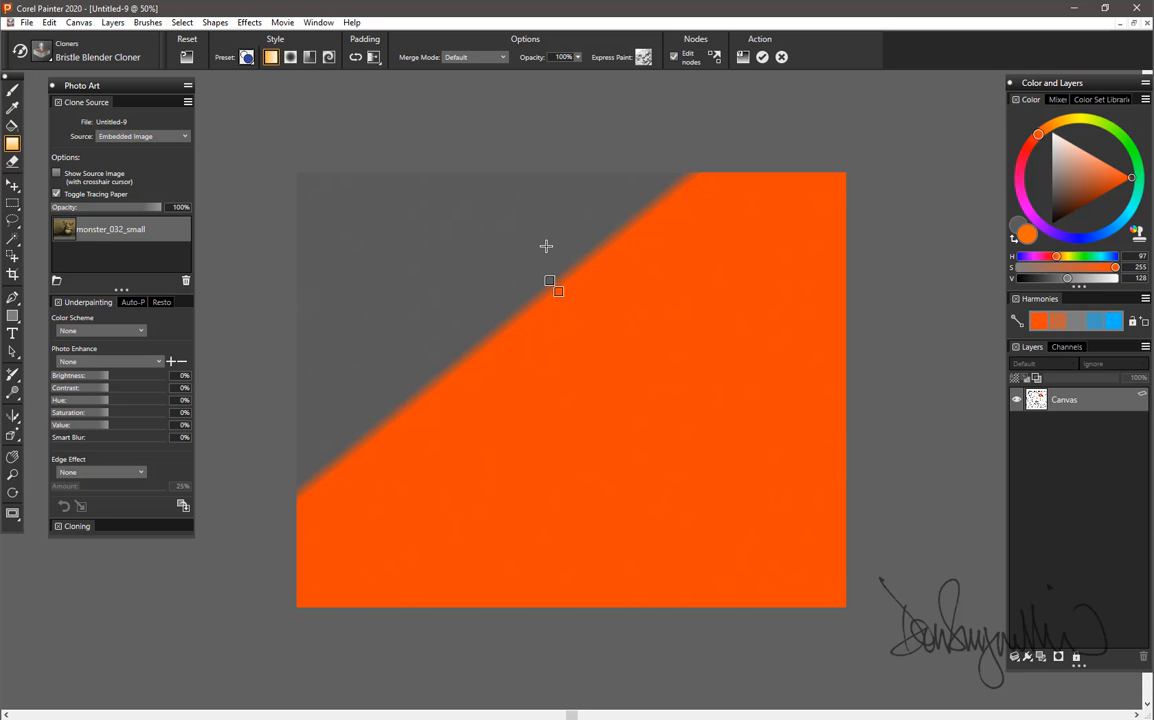
key(Escape)
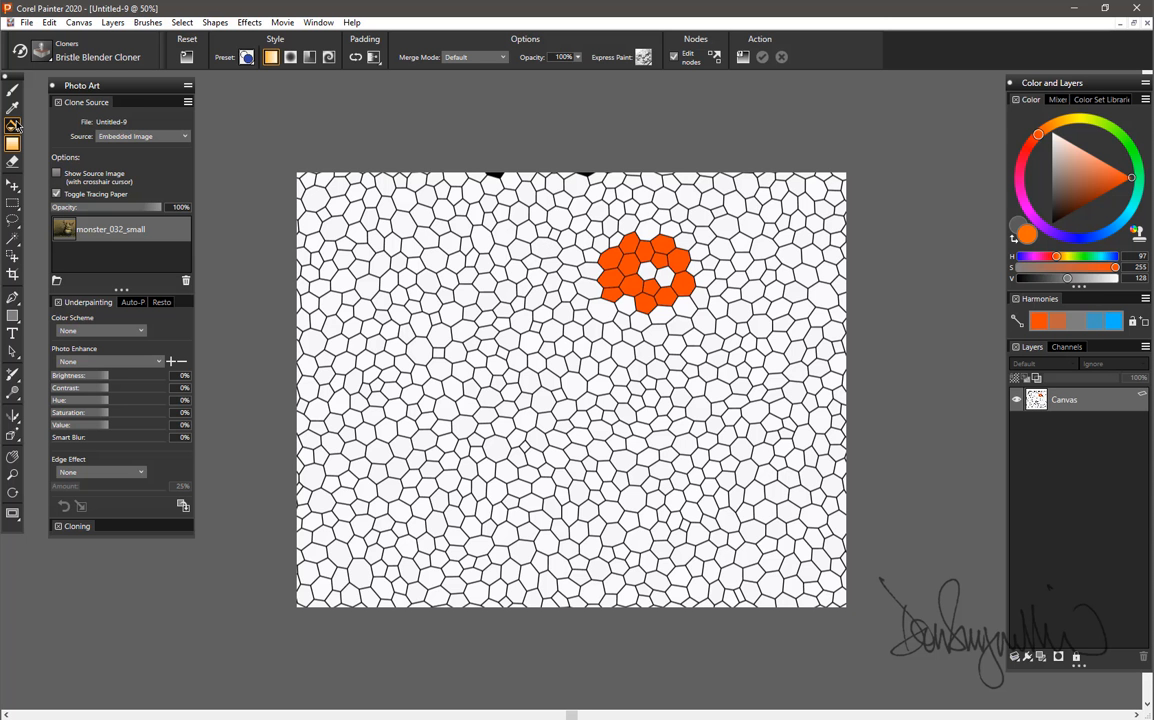
Fill a second, smaller ring of tiles above and to the right of the first orange cluster using the Paint Bucket.
key(k)
click(721, 248)
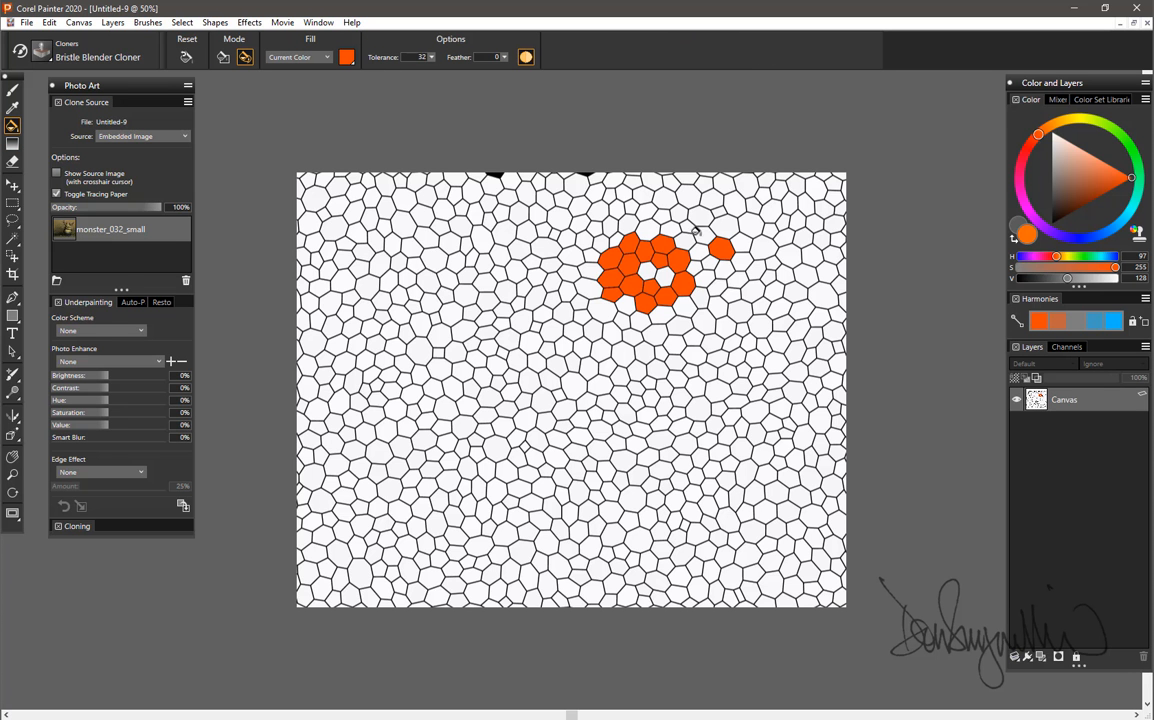
click(704, 234)
click(697, 214)
click(679, 213)
click(740, 243)
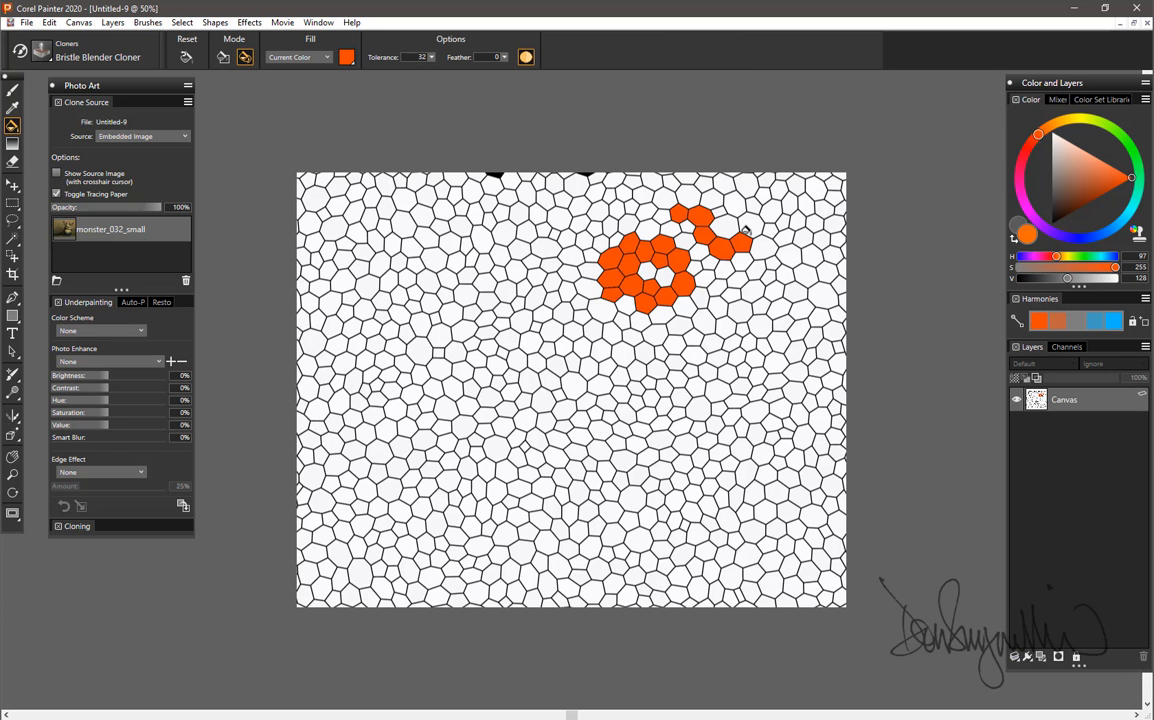
click(751, 225)
click(712, 199)
click(734, 204)
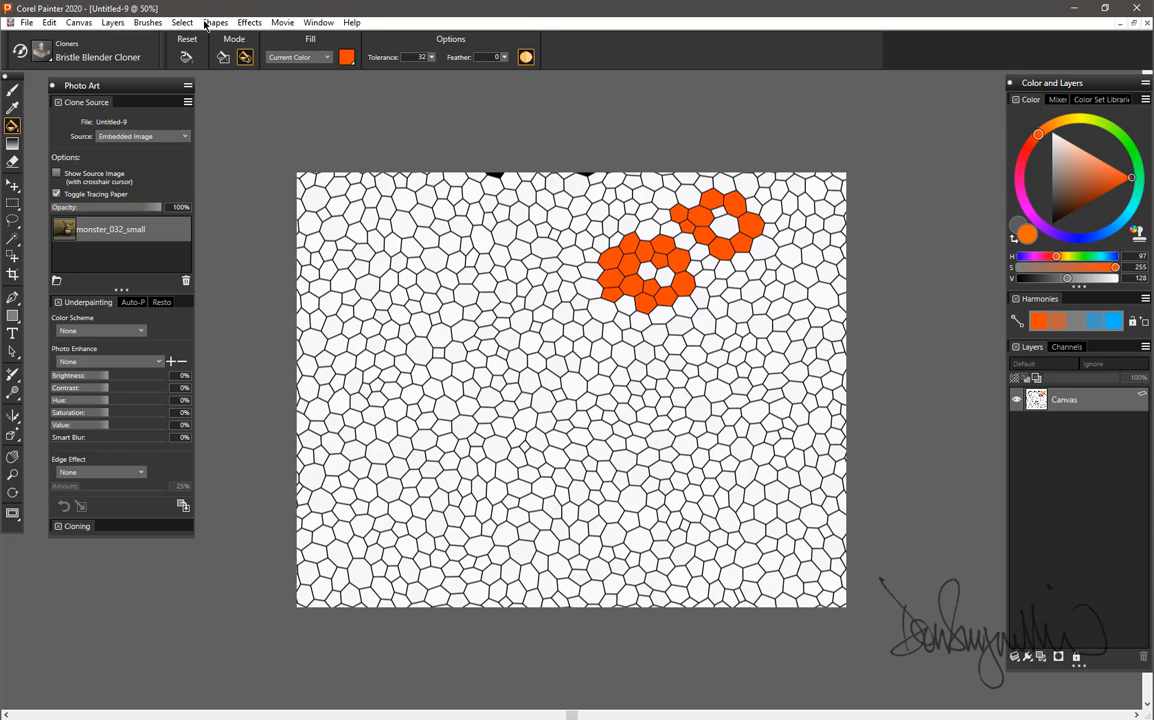
Reopen the Mosaic and Tessellation effect, move its dialog off the canvas, and clear all existing tiles.
click(251, 22)
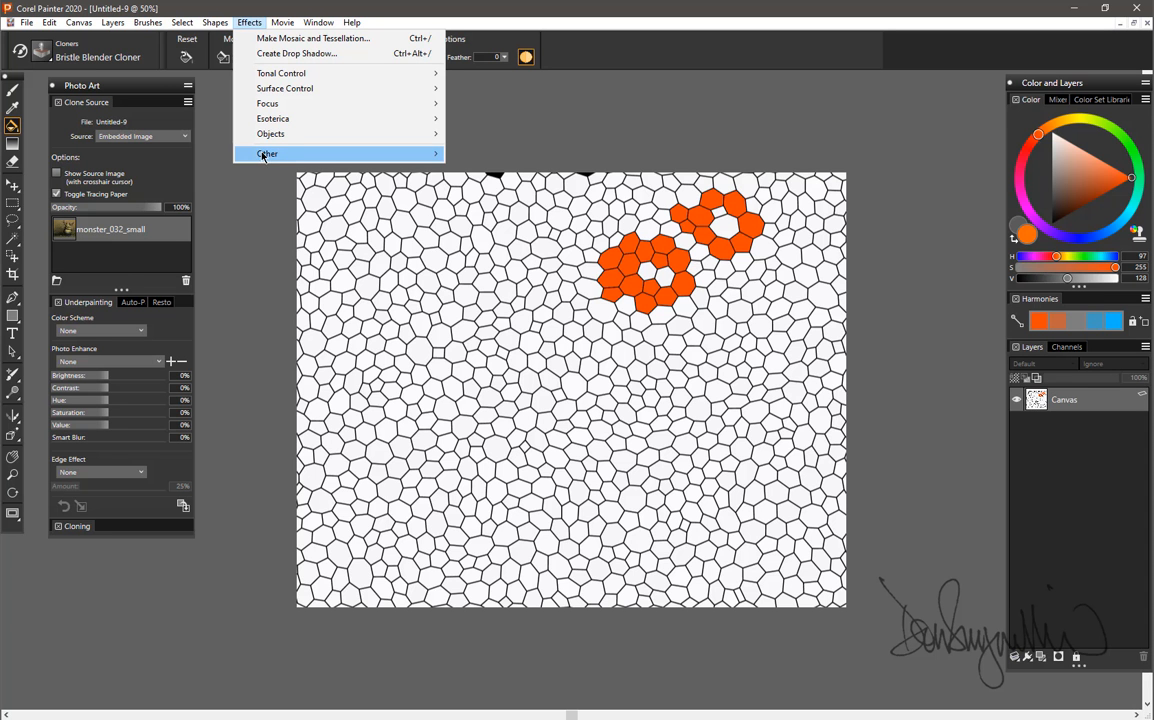
click(270, 38)
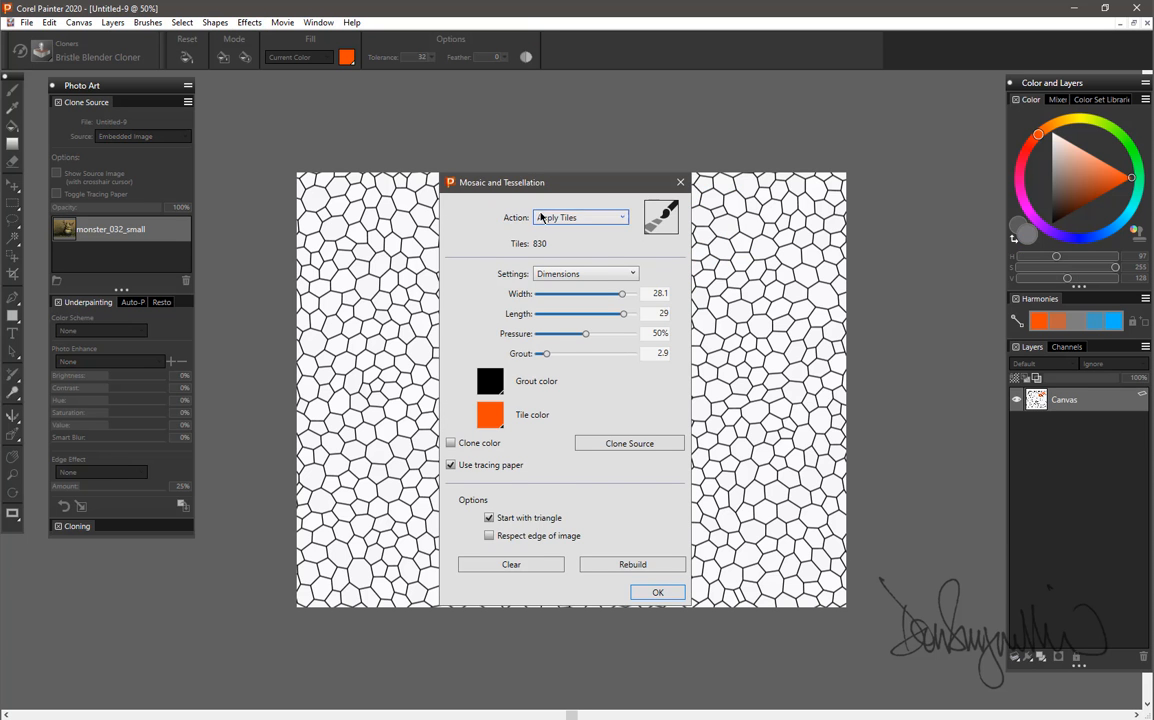
drag(550, 183, 876, 121)
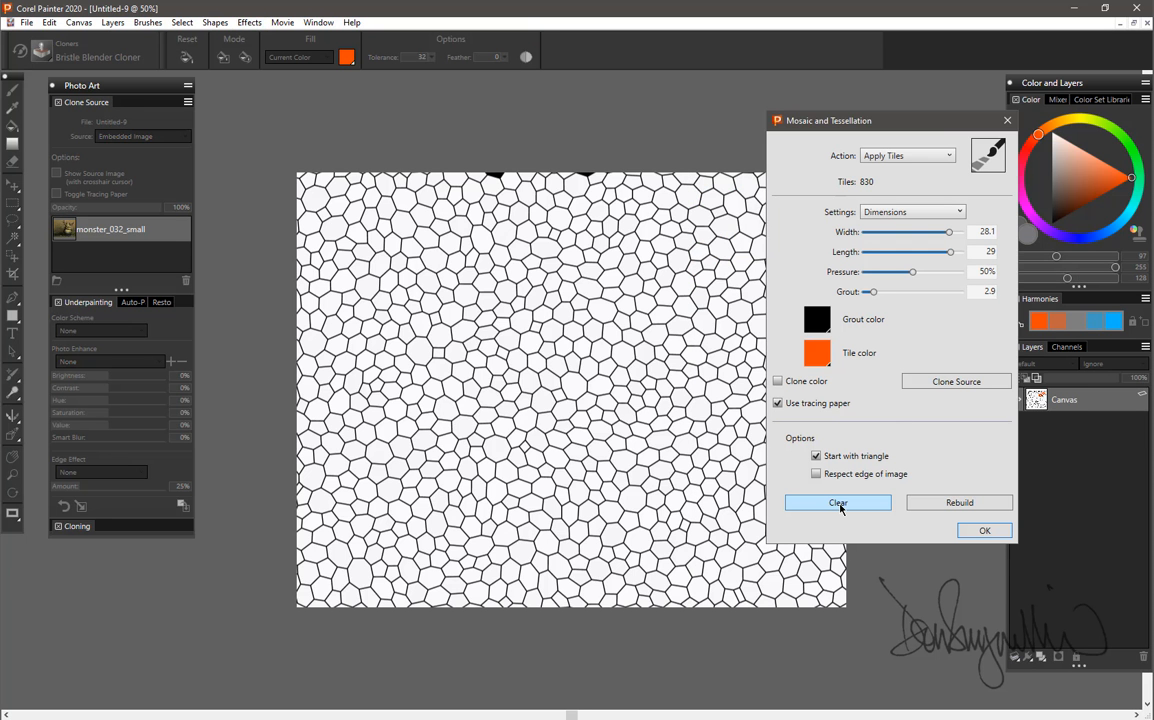
click(840, 506)
click(629, 416)
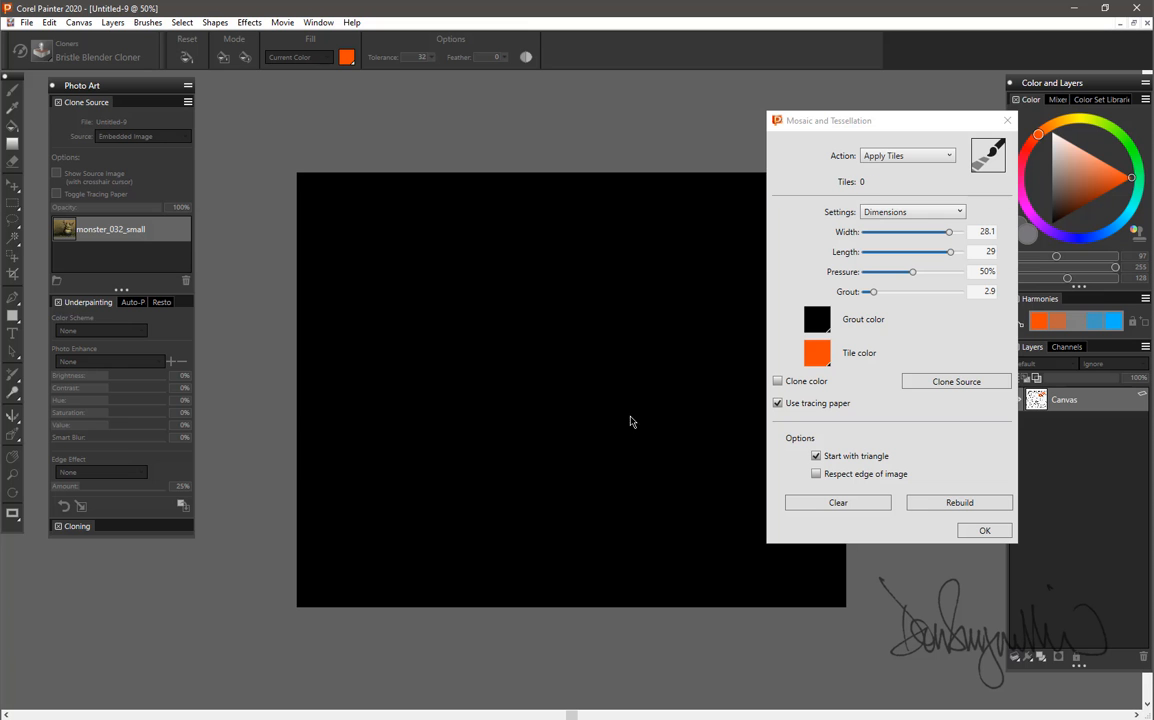
Set up a new Make Tessellation action on the cleared canvas with Cracks as the tile shape.
click(897, 157)
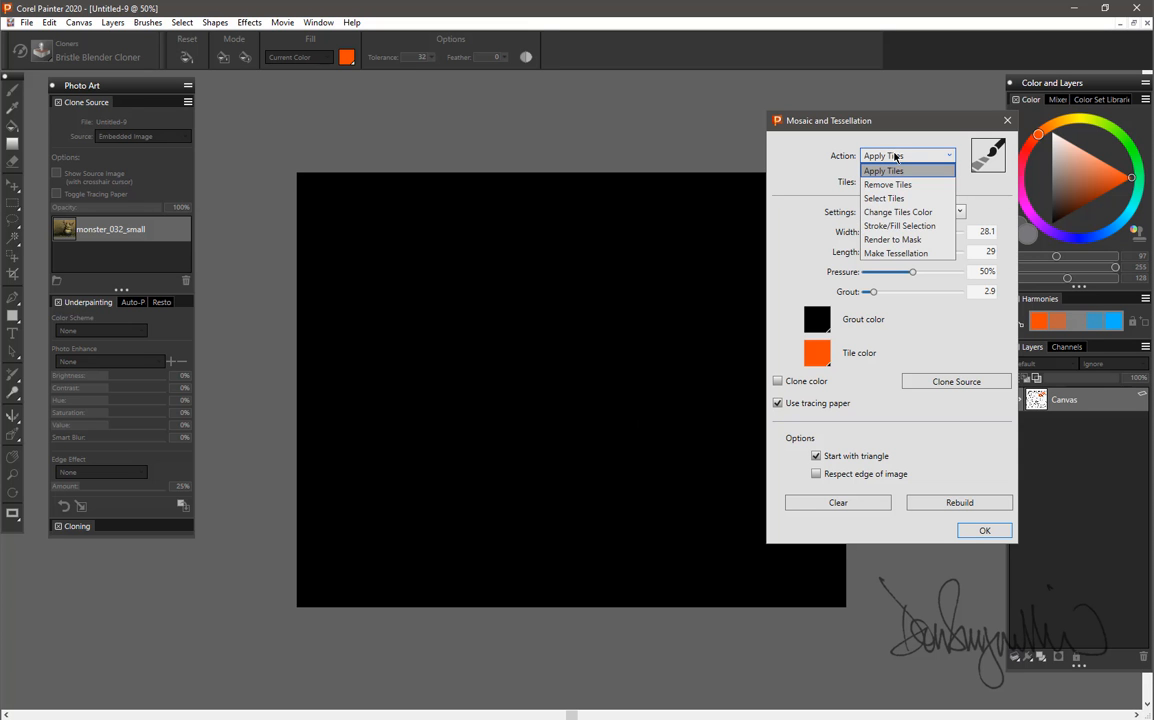
click(901, 254)
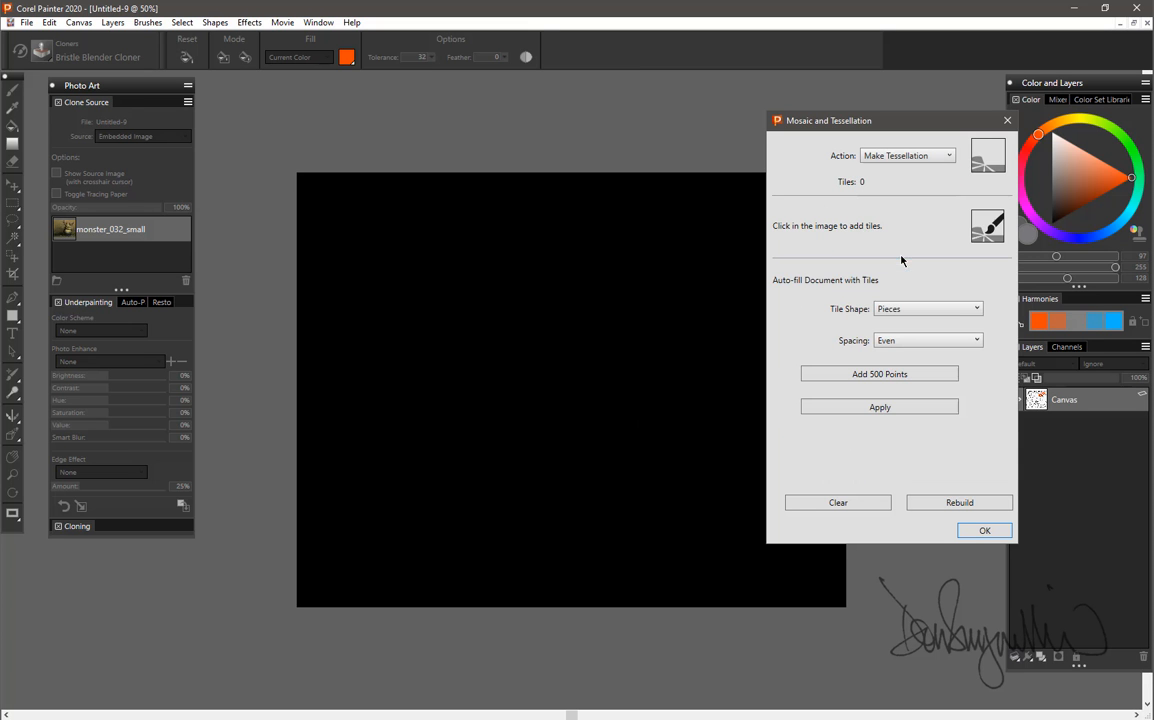
click(958, 309)
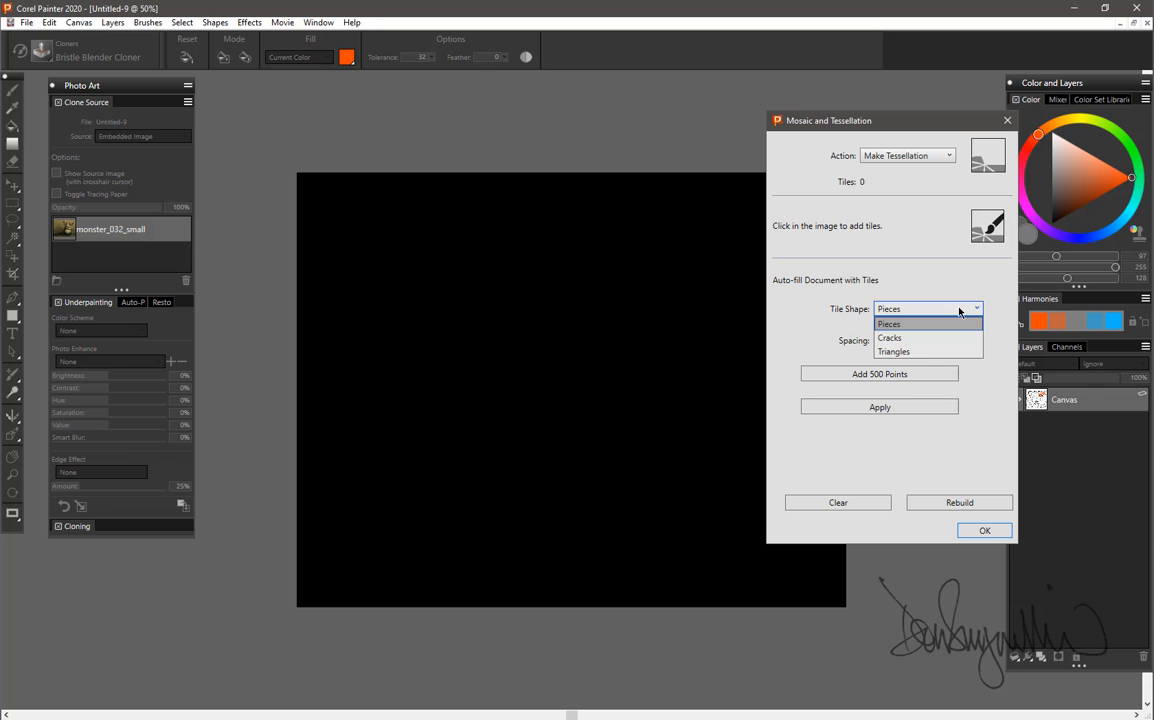
click(914, 337)
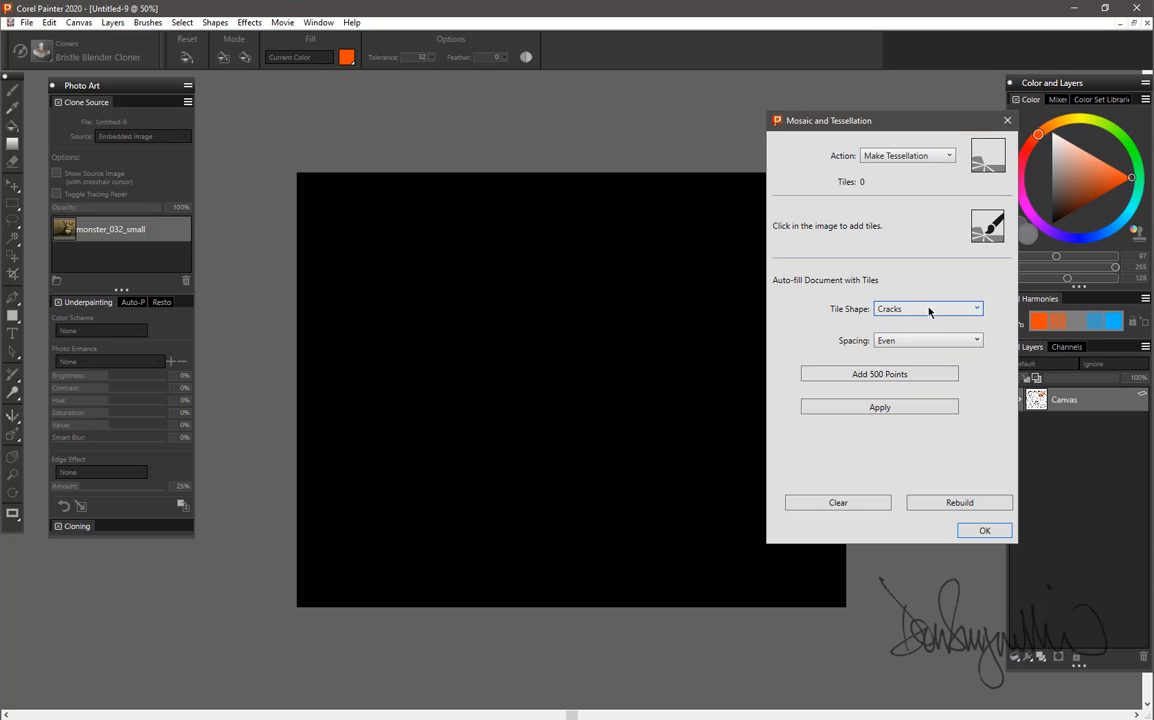
Place the first tessellation points by hand across the middle of the canvas, from the upper-left area to the right-center.
click(528, 321)
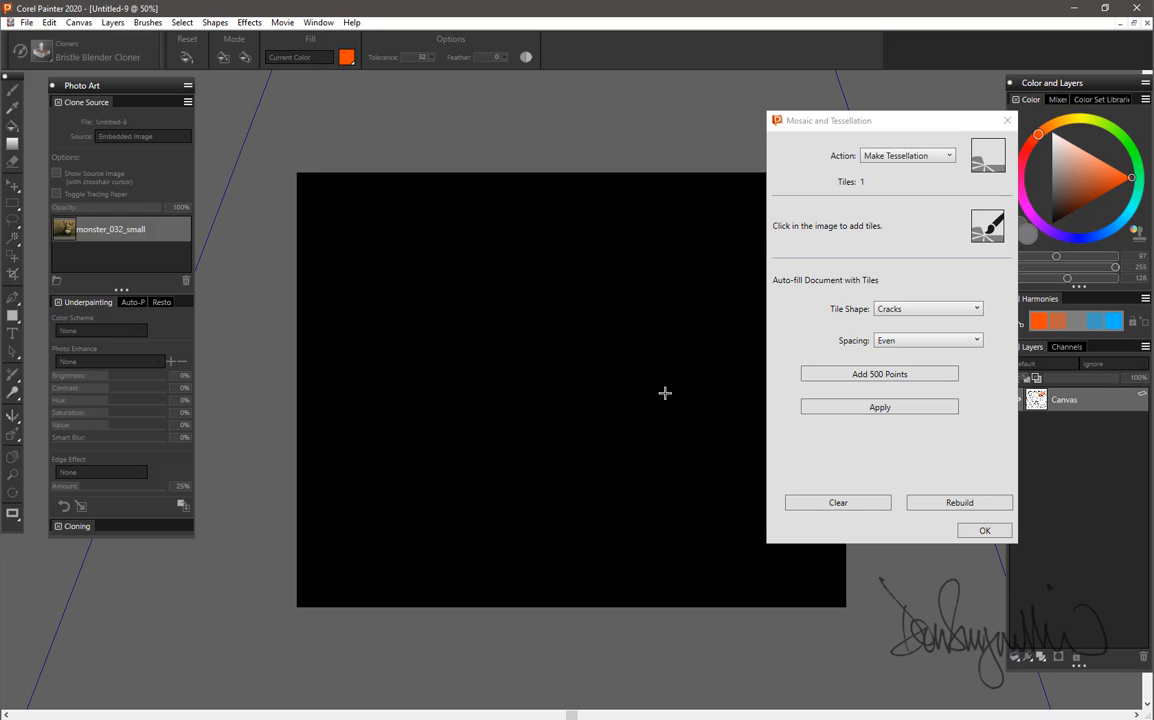
click(596, 382)
click(470, 296)
click(602, 388)
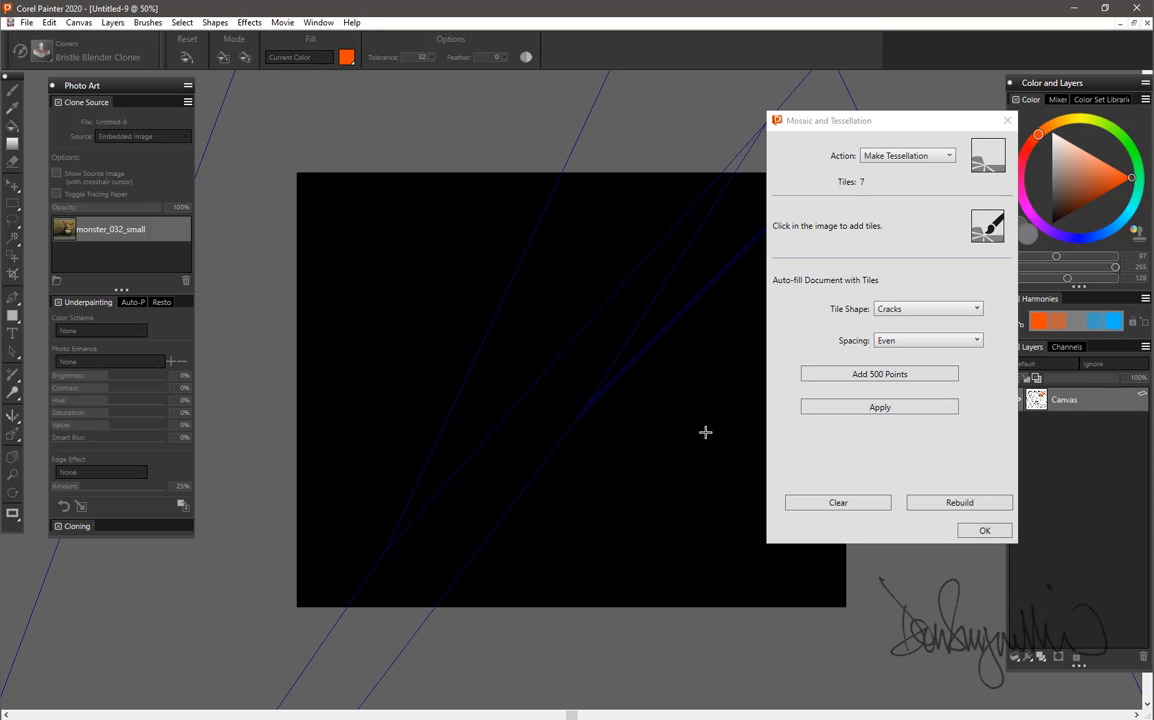
click(720, 403)
click(469, 311)
click(393, 338)
click(687, 440)
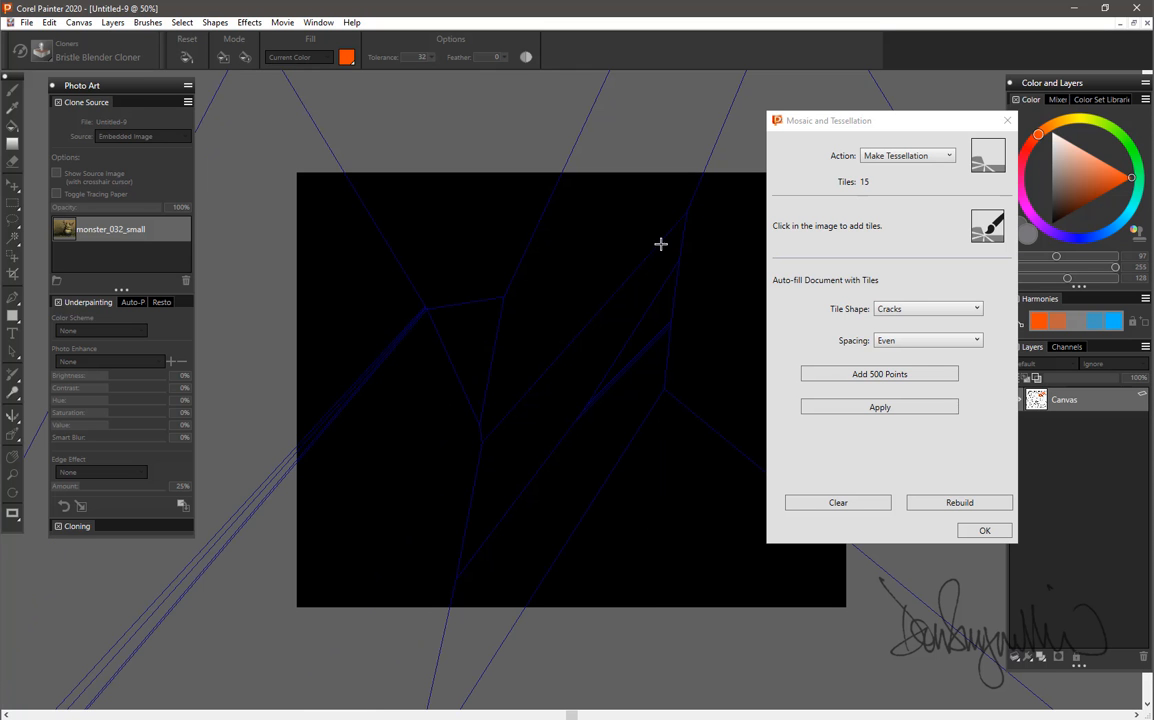
Add more tessellation points around the upper middle, left side and lower middle of the canvas.
click(625, 226)
click(335, 267)
click(373, 447)
click(649, 538)
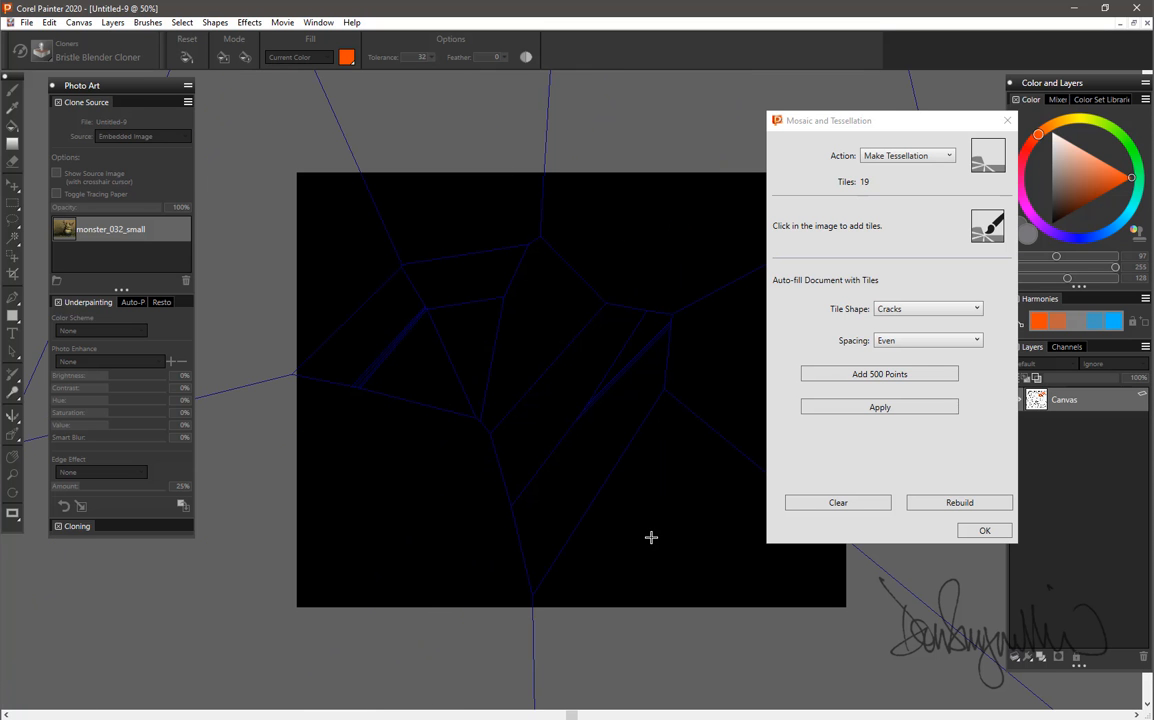
click(430, 521)
click(373, 474)
click(580, 252)
click(654, 538)
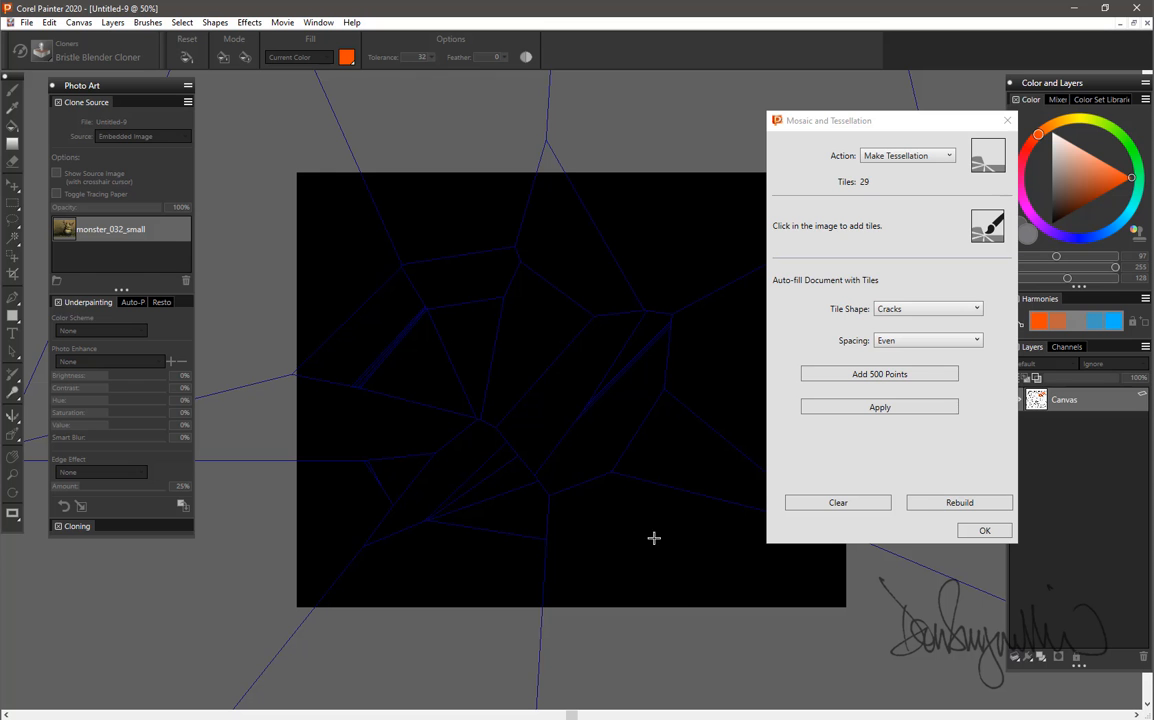
Move the dialog clear of the canvas and add tessellation points throughout the canvas's right part.
click(713, 370)
drag(853, 123, 978, 116)
click(701, 196)
click(800, 287)
click(804, 437)
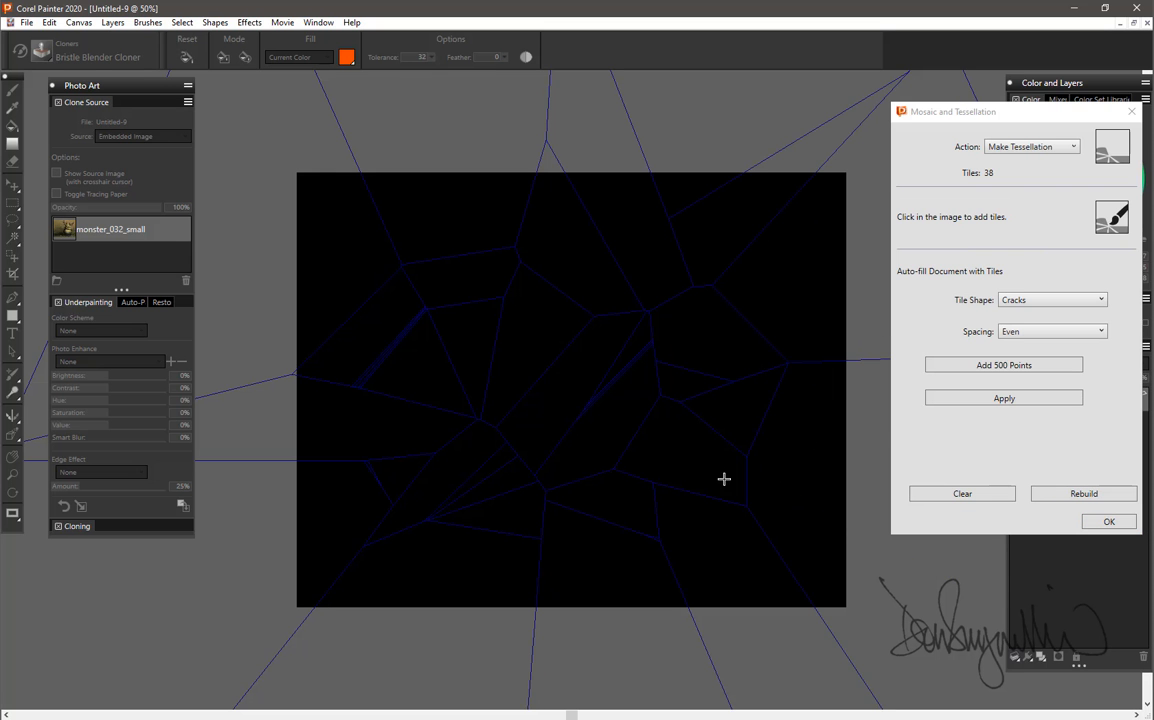
click(652, 459)
click(744, 548)
click(813, 508)
click(811, 402)
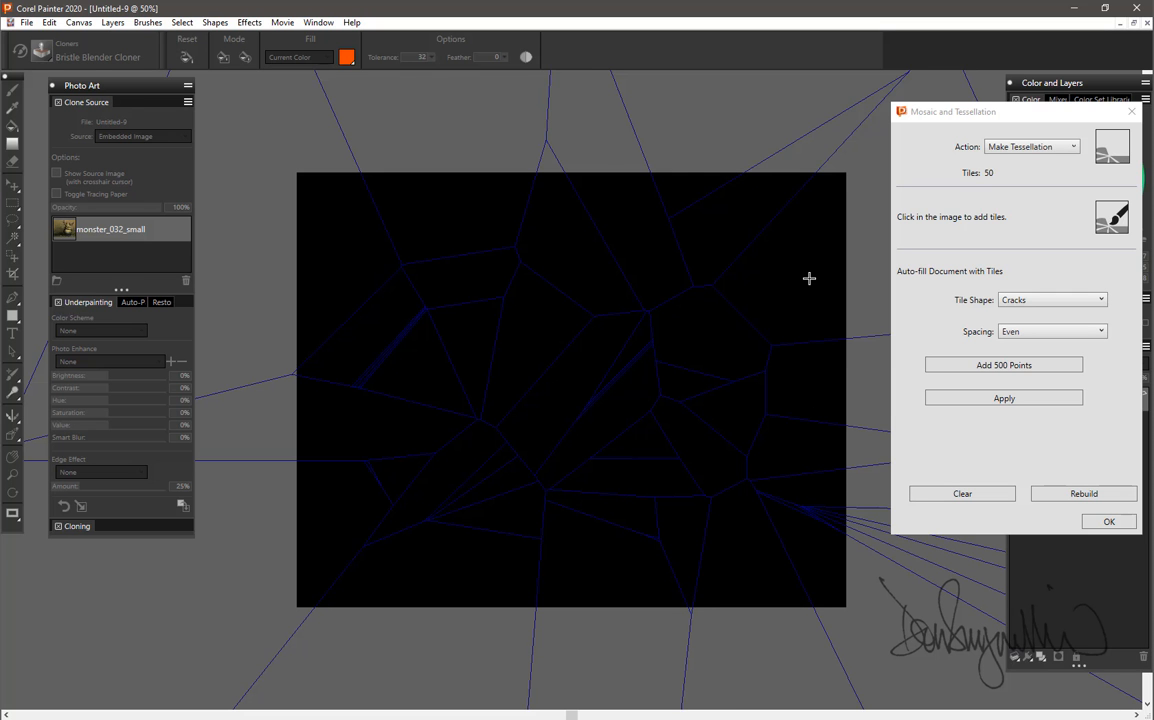
Add tessellation points from the upper-right area along the canvas's top edge and down its left side.
click(810, 279)
click(730, 210)
click(612, 226)
click(435, 183)
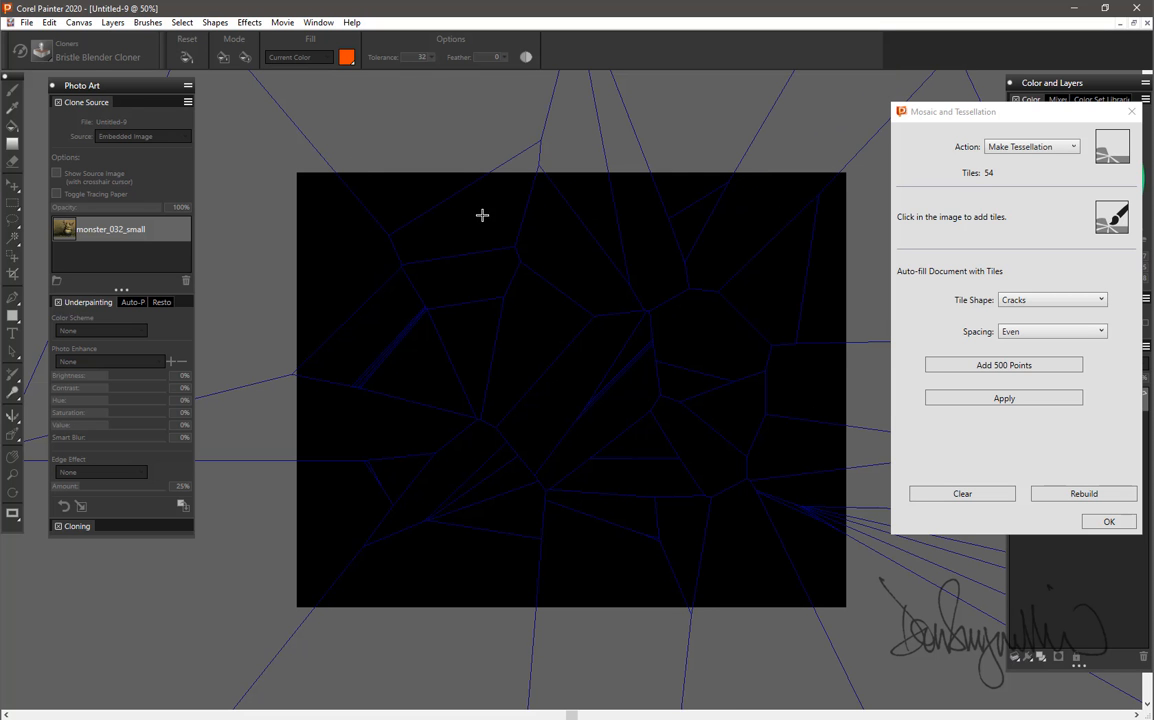
click(482, 216)
click(325, 249)
click(322, 417)
click(337, 499)
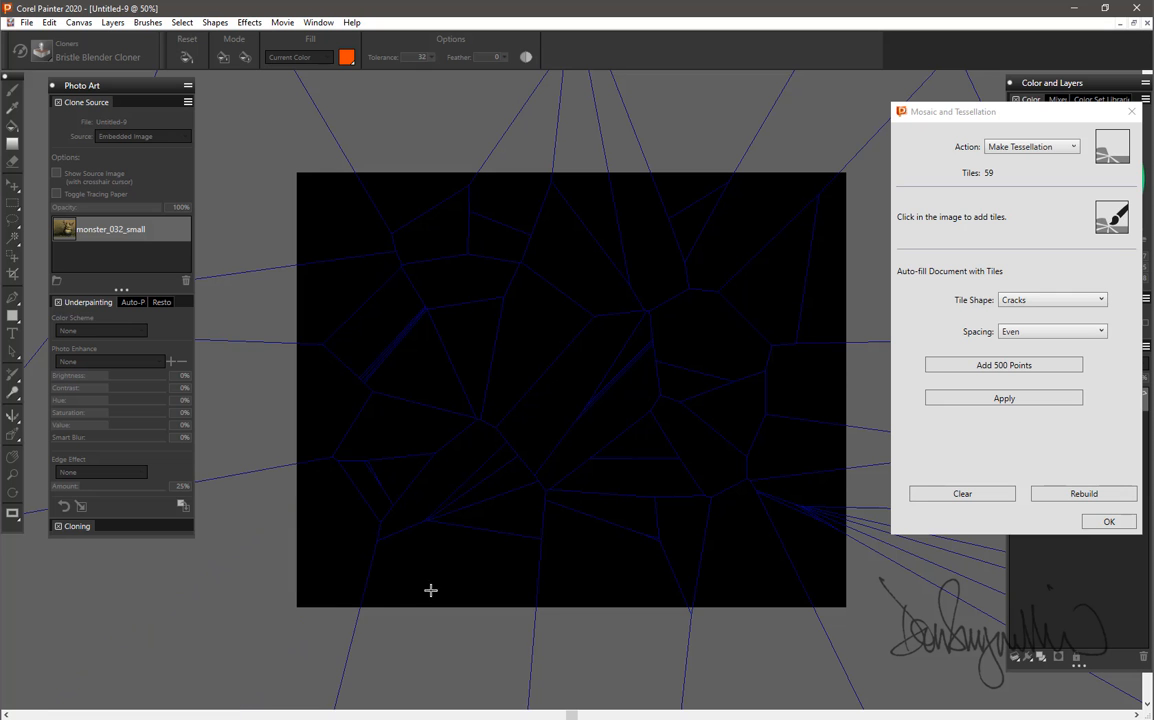
Fill the remaining large gaps with tessellation points along the canvas's bottom edge, left edge and upper-left corner.
click(443, 557)
click(608, 582)
click(770, 585)
click(603, 598)
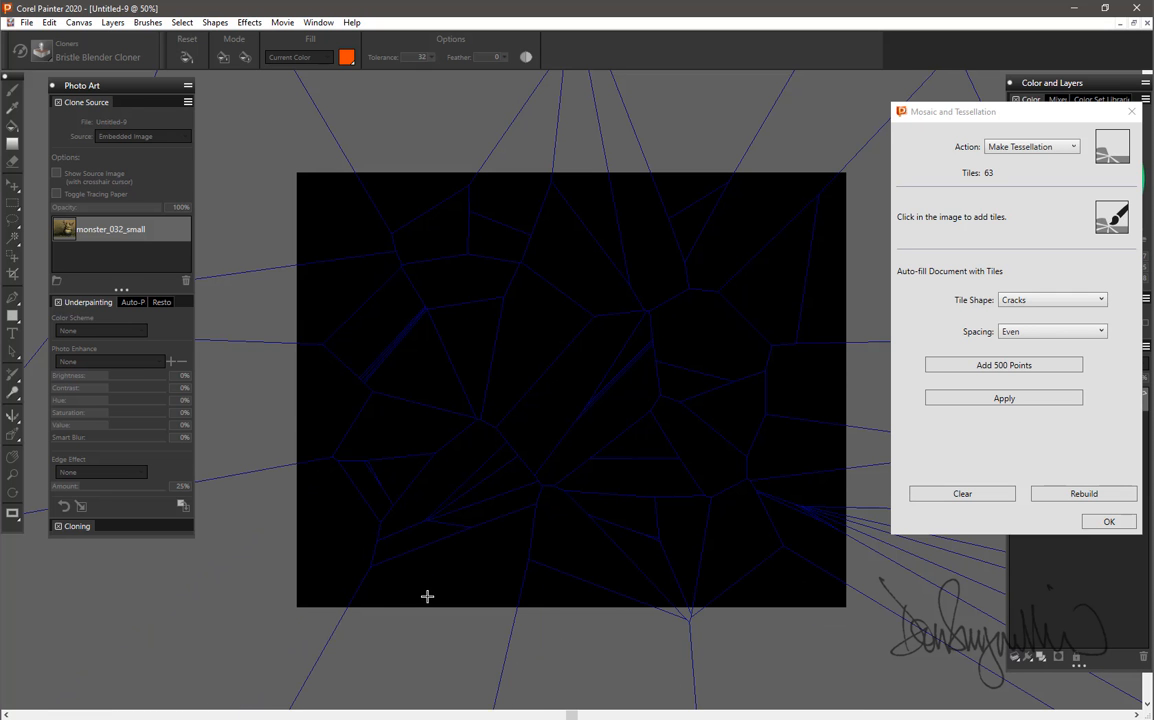
click(428, 598)
click(334, 567)
click(309, 405)
click(320, 298)
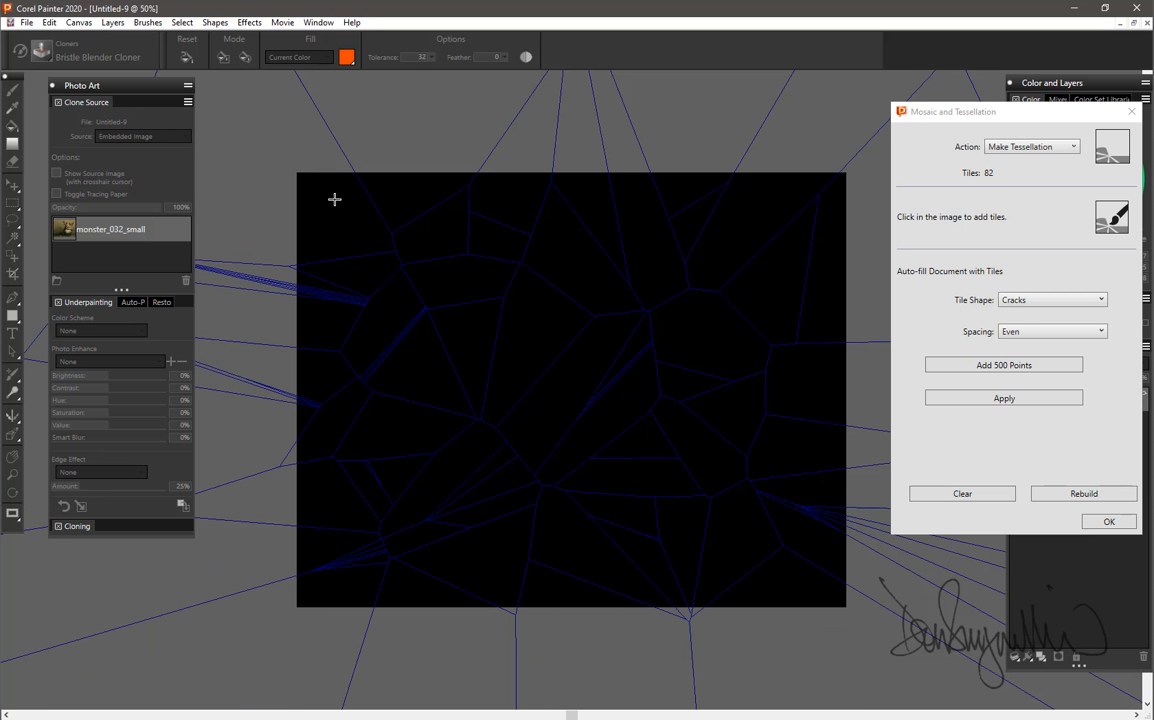
click(334, 199)
click(435, 181)
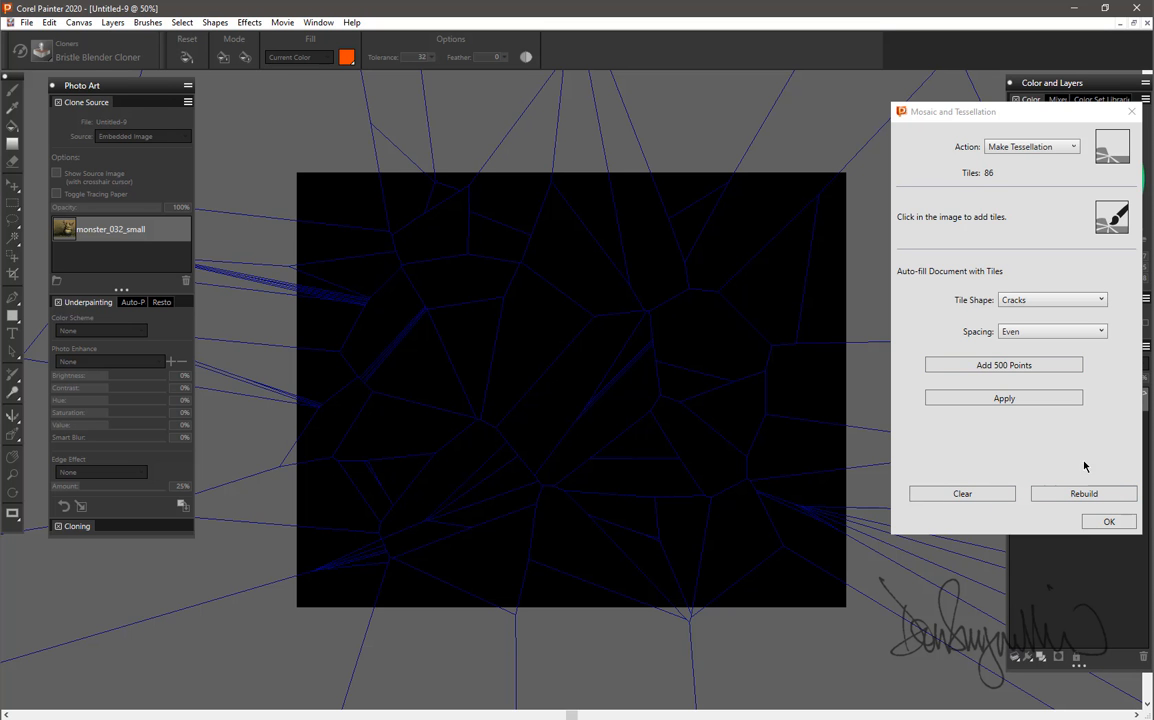
Apply the hand-placed tessellation to the canvas and close the Mosaic and Tessellation dialog.
click(1008, 399)
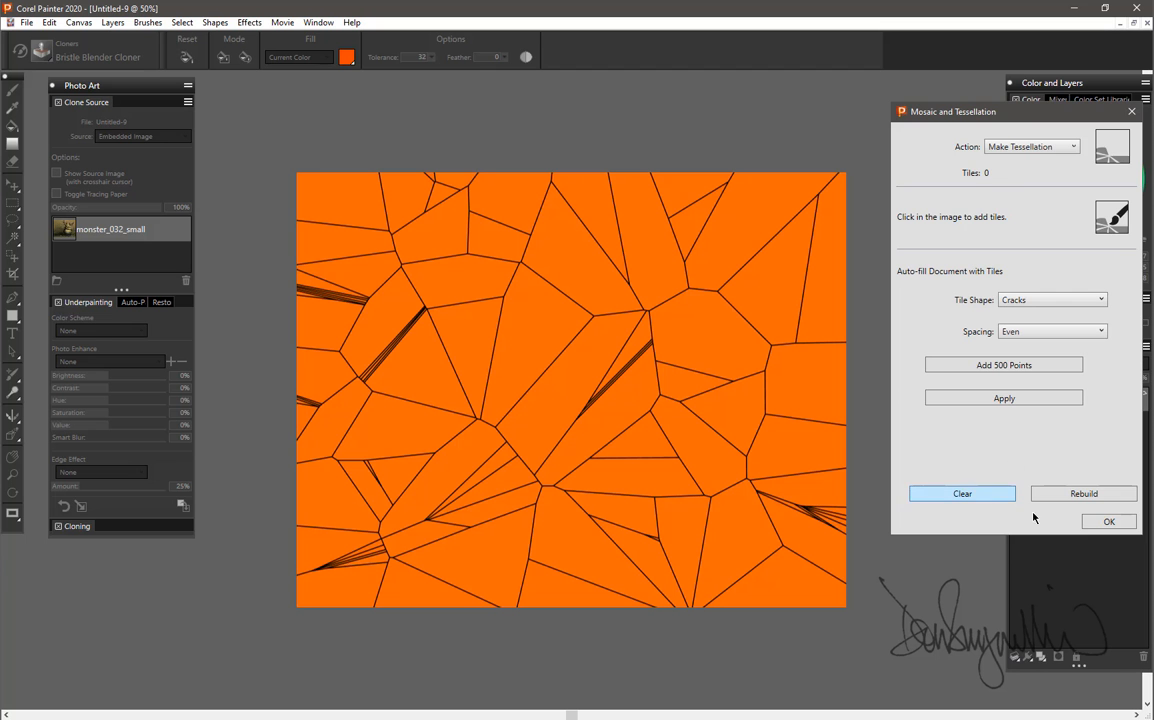
drag(1018, 112, 786, 114)
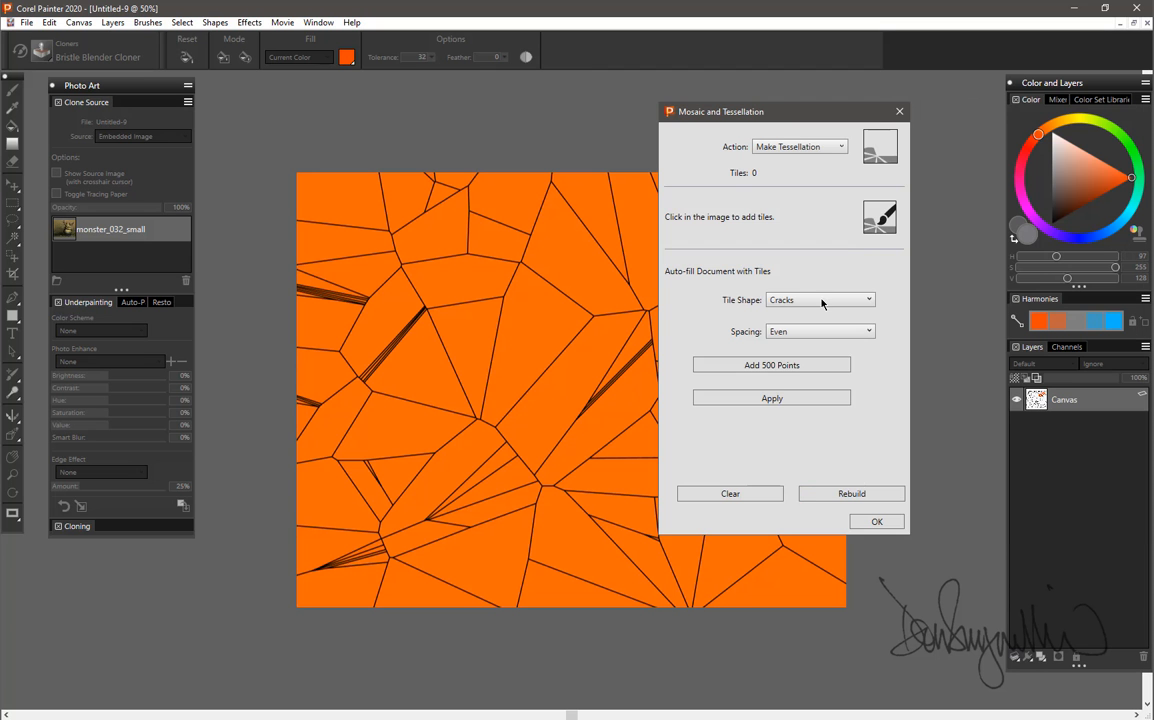
click(865, 521)
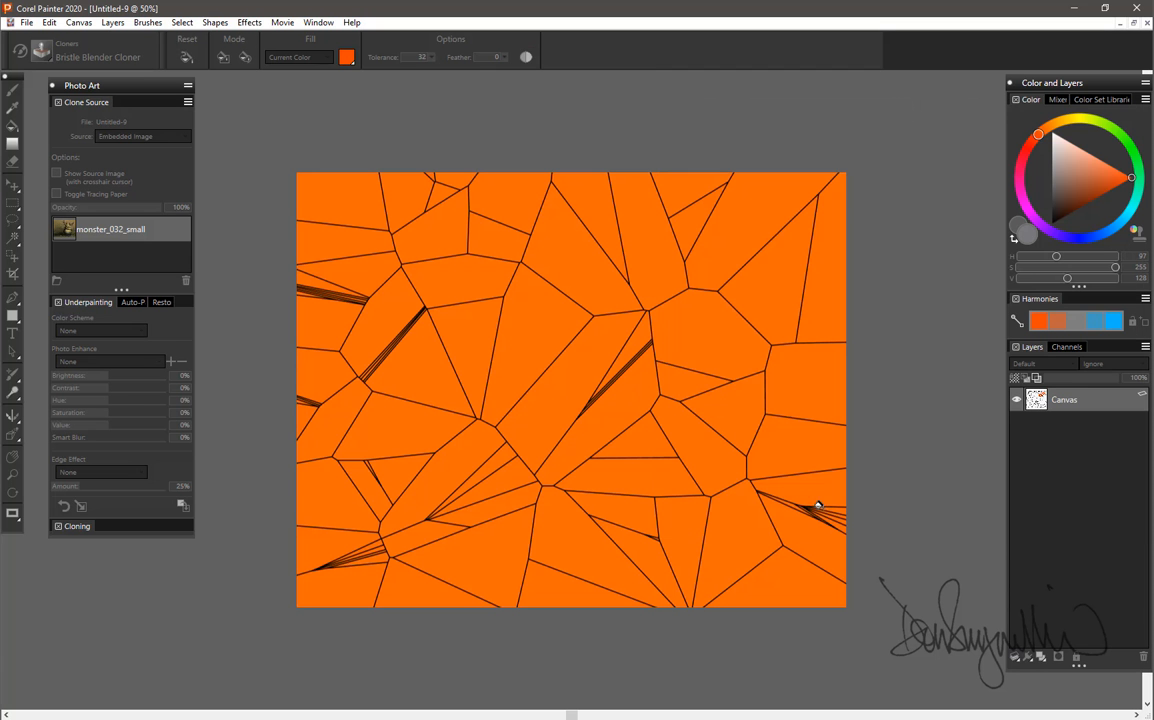
Clear all tiles in the reopened Mosaic and Tessellation effect and set the tile color to white.
click(251, 24)
click(278, 38)
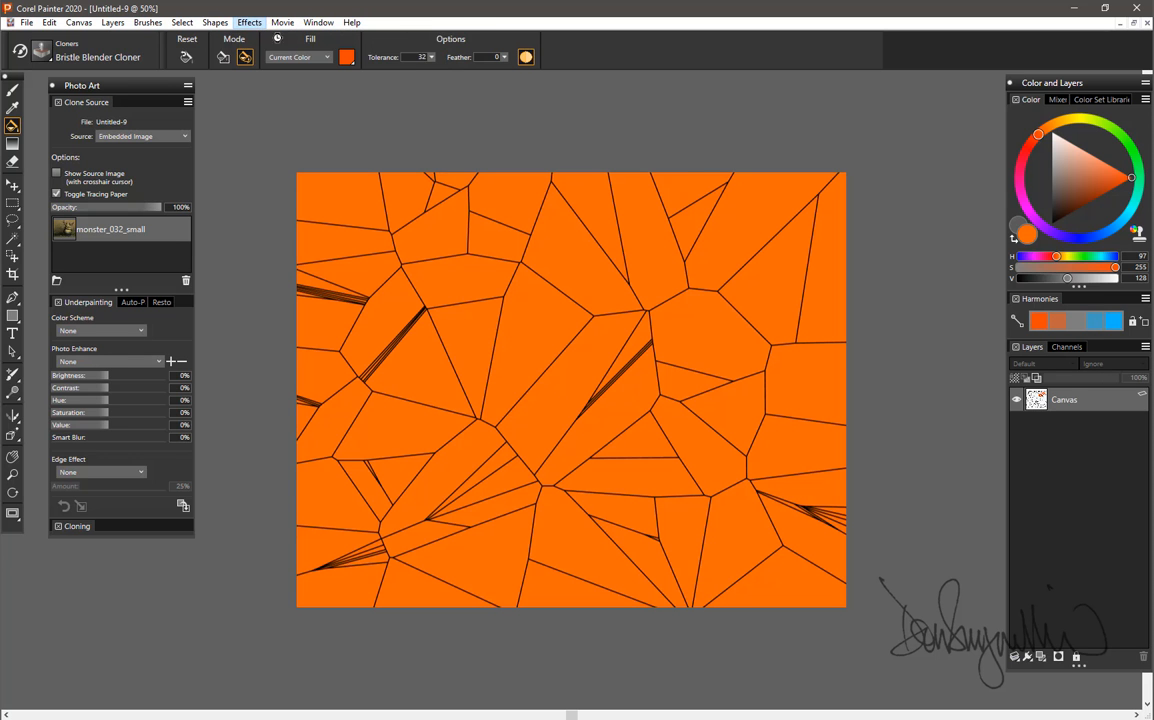
click(534, 570)
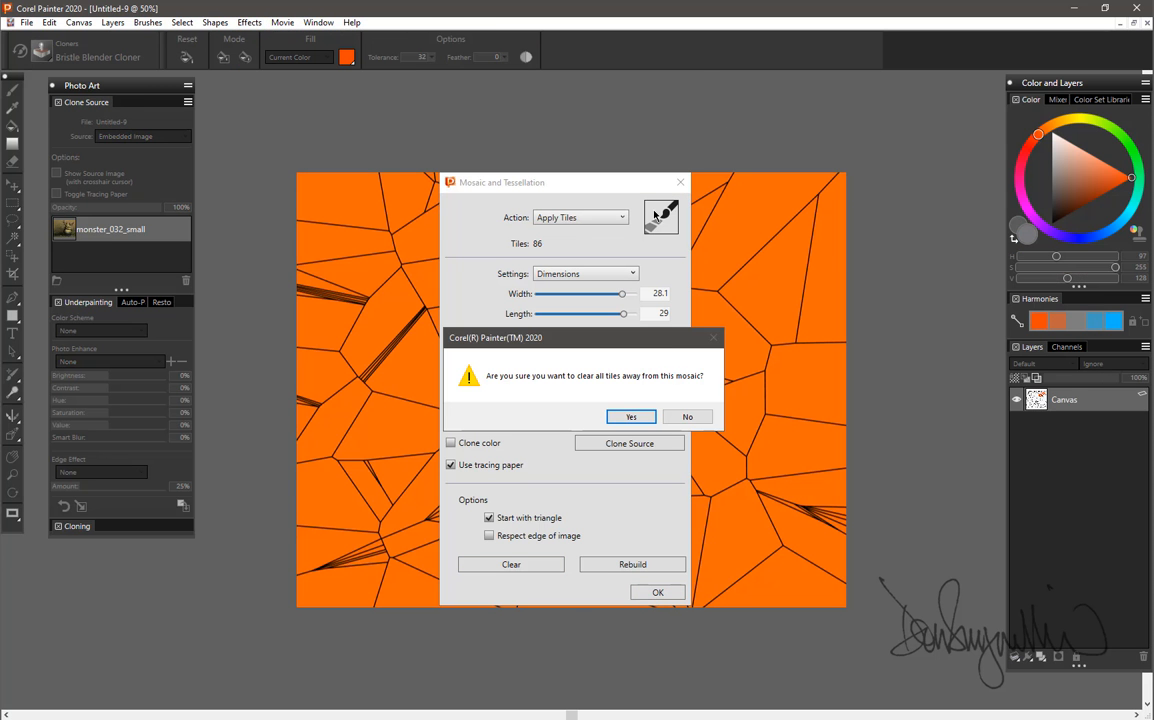
click(622, 415)
drag(577, 191, 934, 173)
click(847, 398)
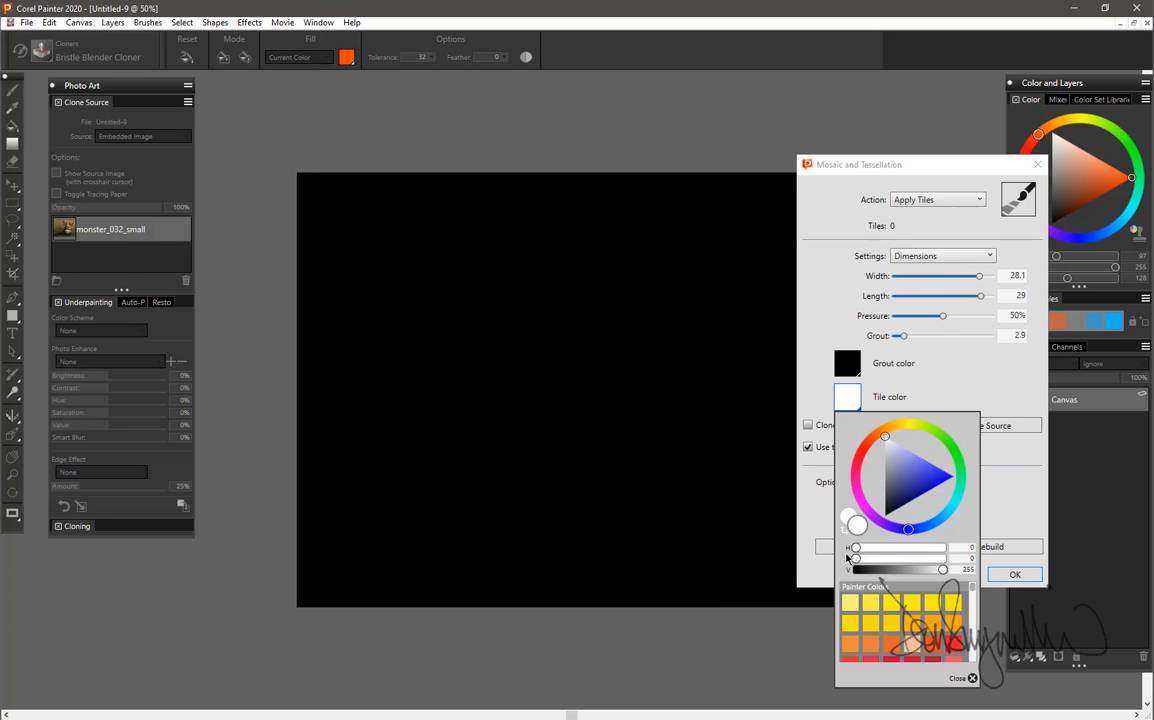
click(972, 679)
Set up a Make Tessellation action with Cracks as the tile shape and Random spacing.
click(934, 202)
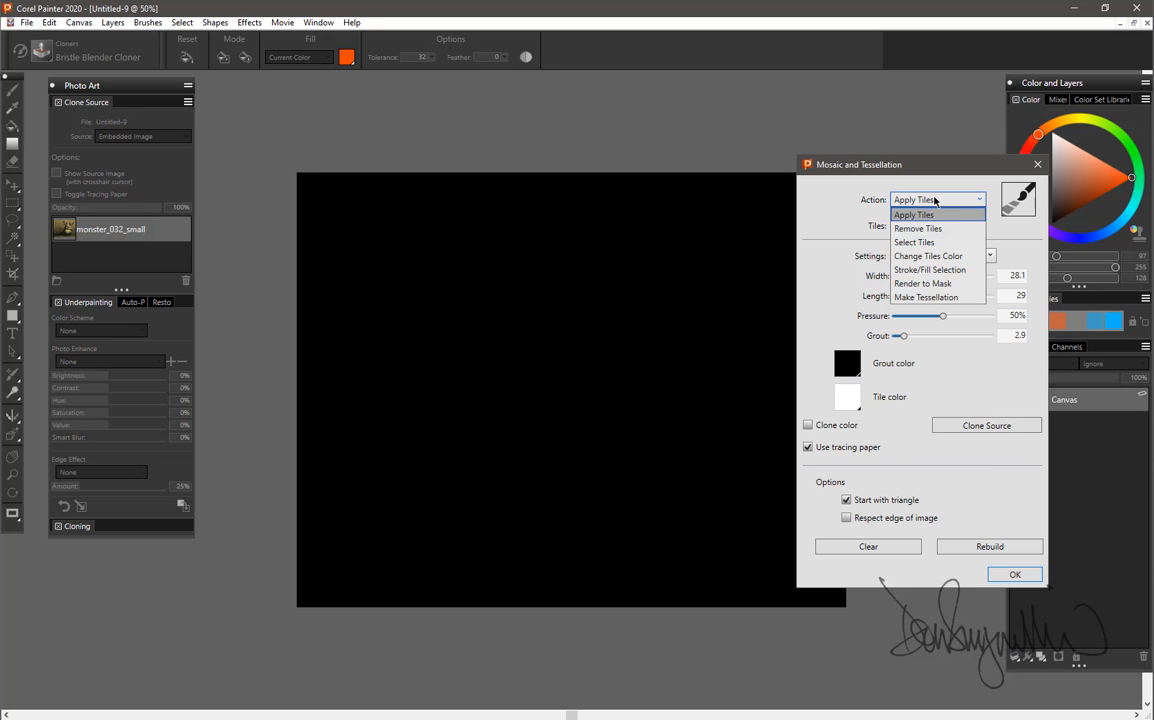
click(927, 298)
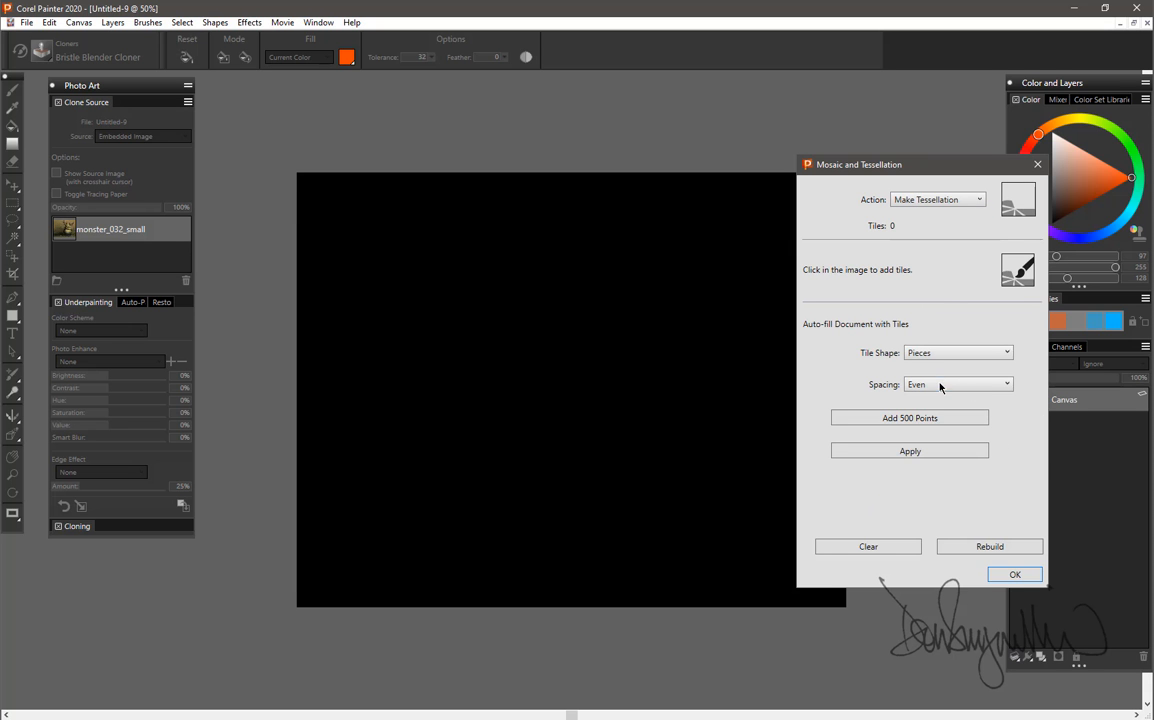
click(952, 353)
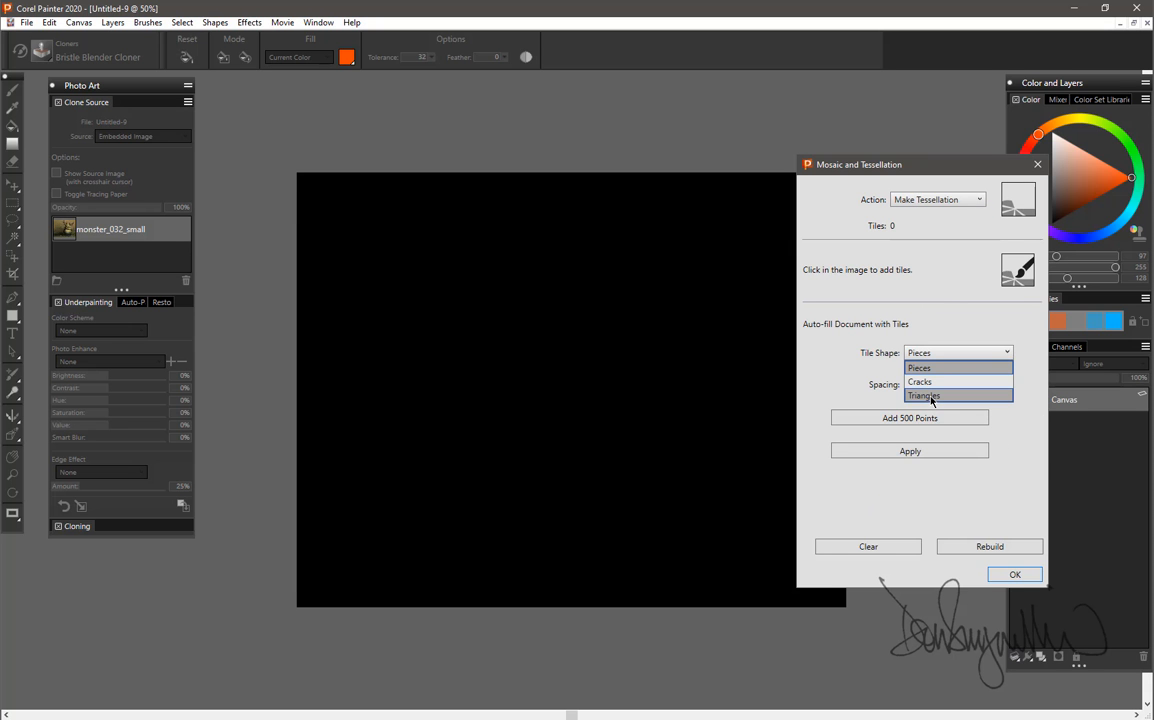
click(928, 382)
click(940, 385)
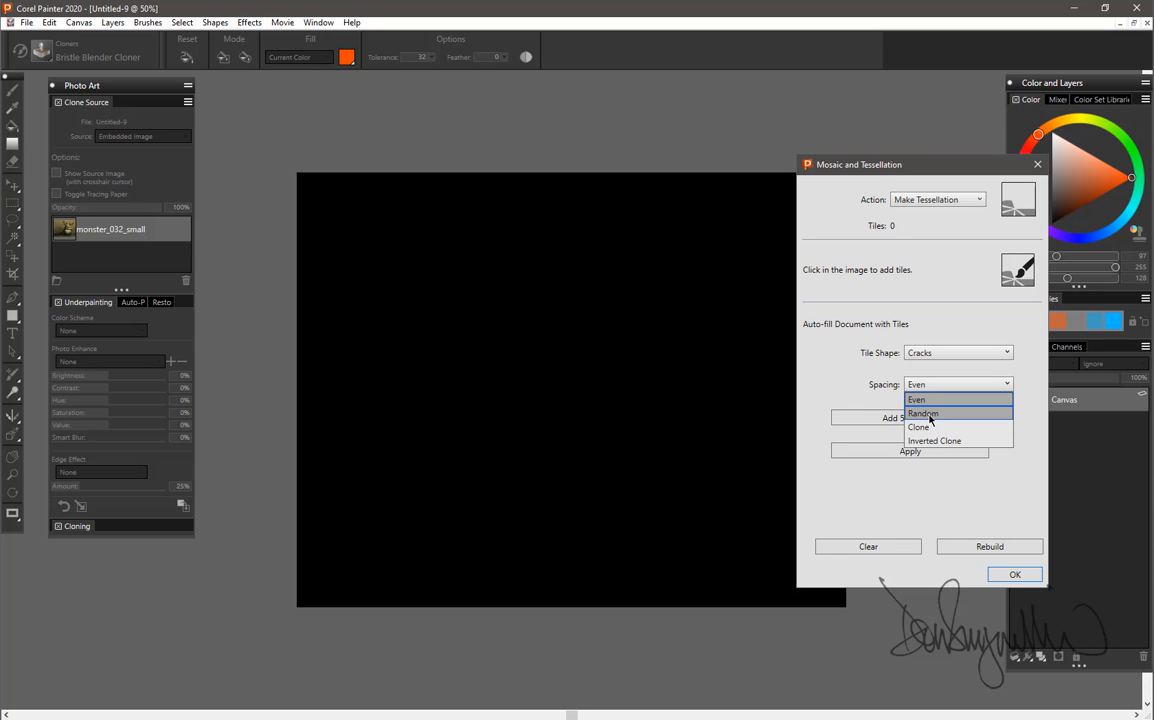
click(925, 413)
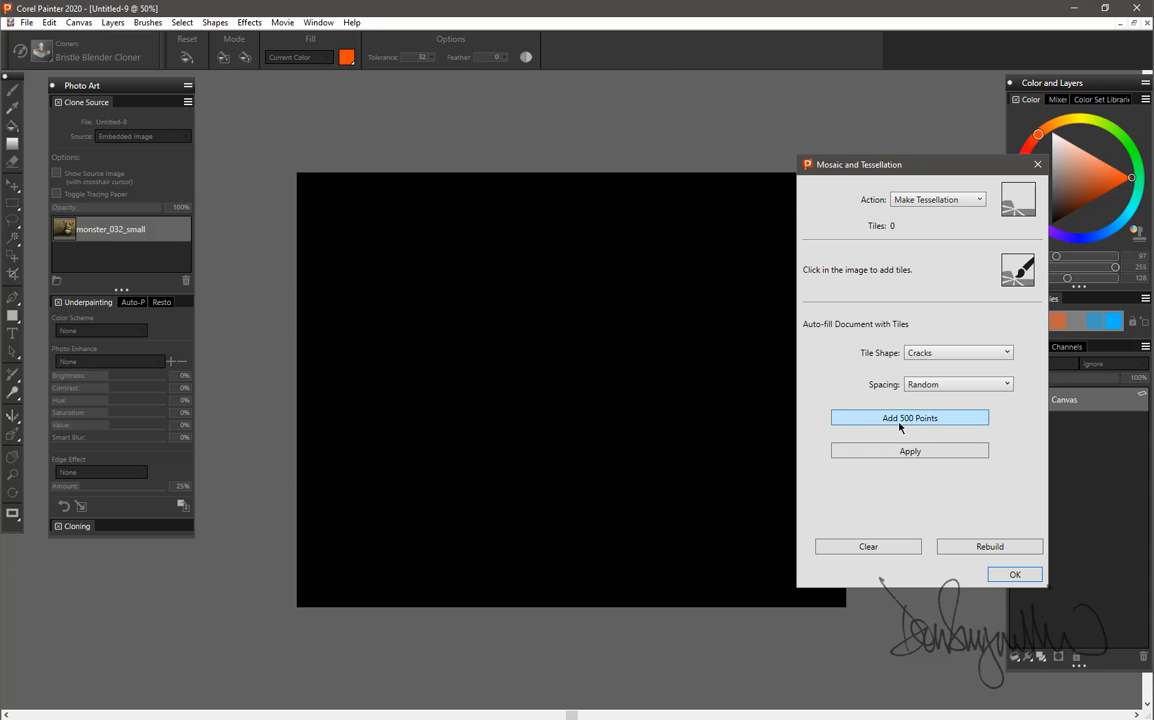
Add 500 points to the tessellation, apply it to the canvas, and close the effect's dialog.
click(900, 419)
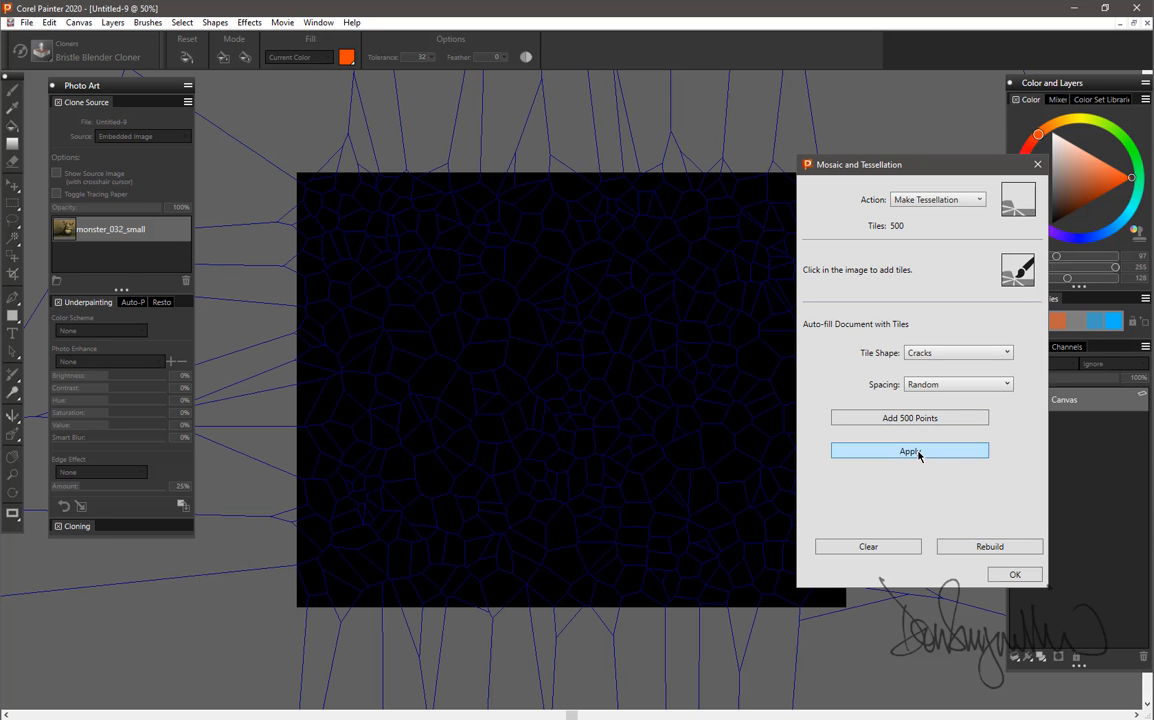
click(916, 451)
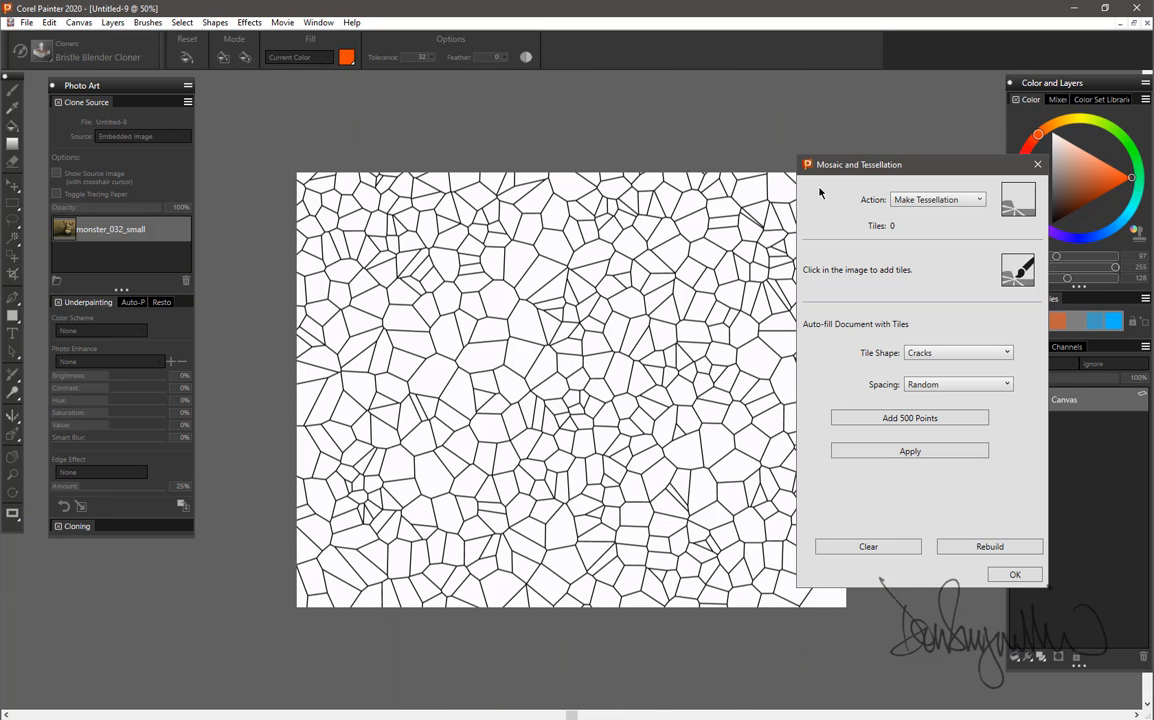
drag(896, 167, 980, 240)
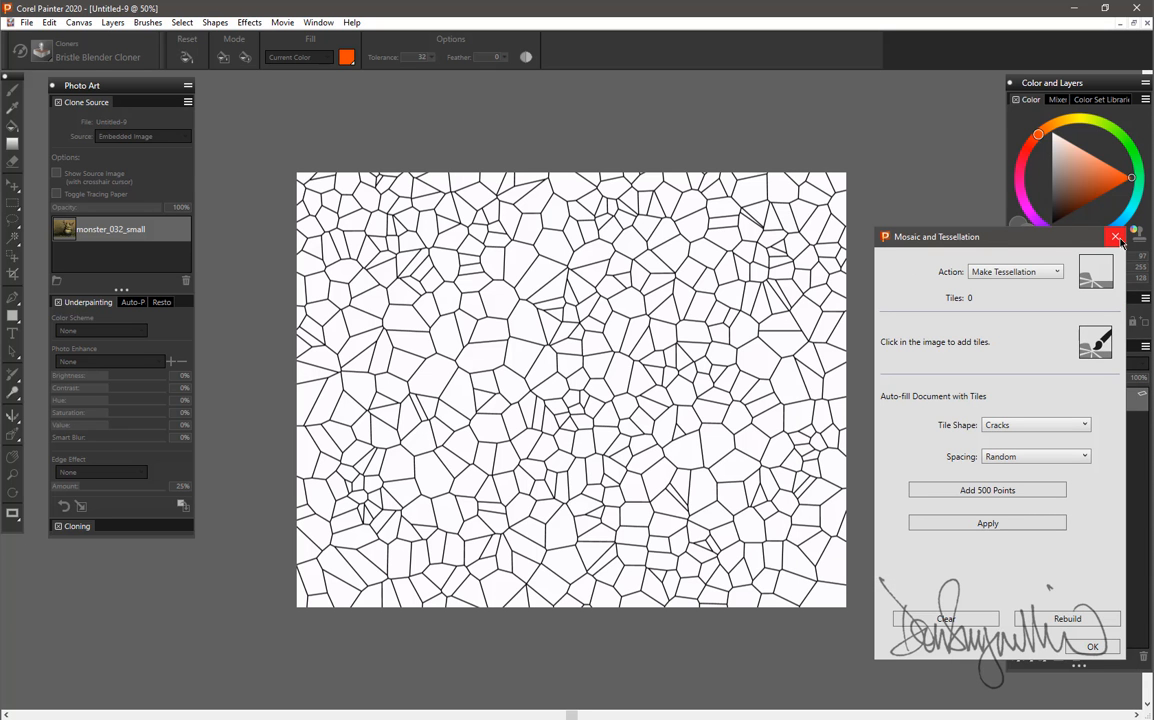
click(1090, 649)
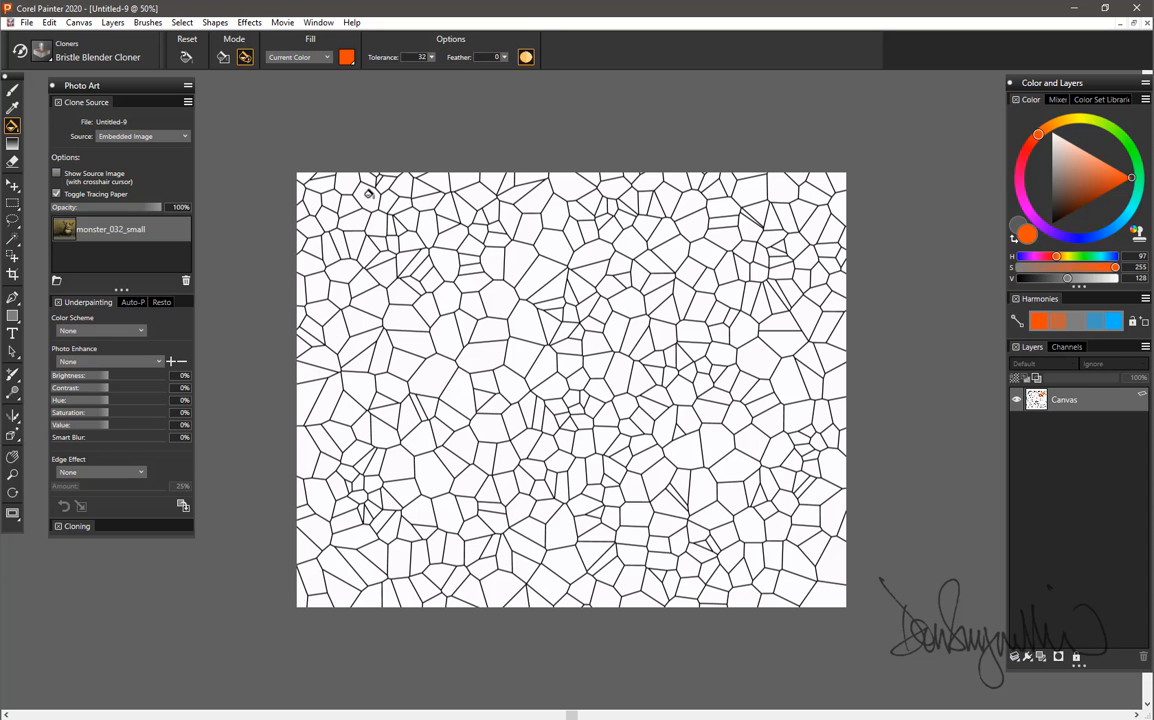
Open the Patterns panel and place it beside the Color and Layers panels, clear of the canvas.
click(318, 23)
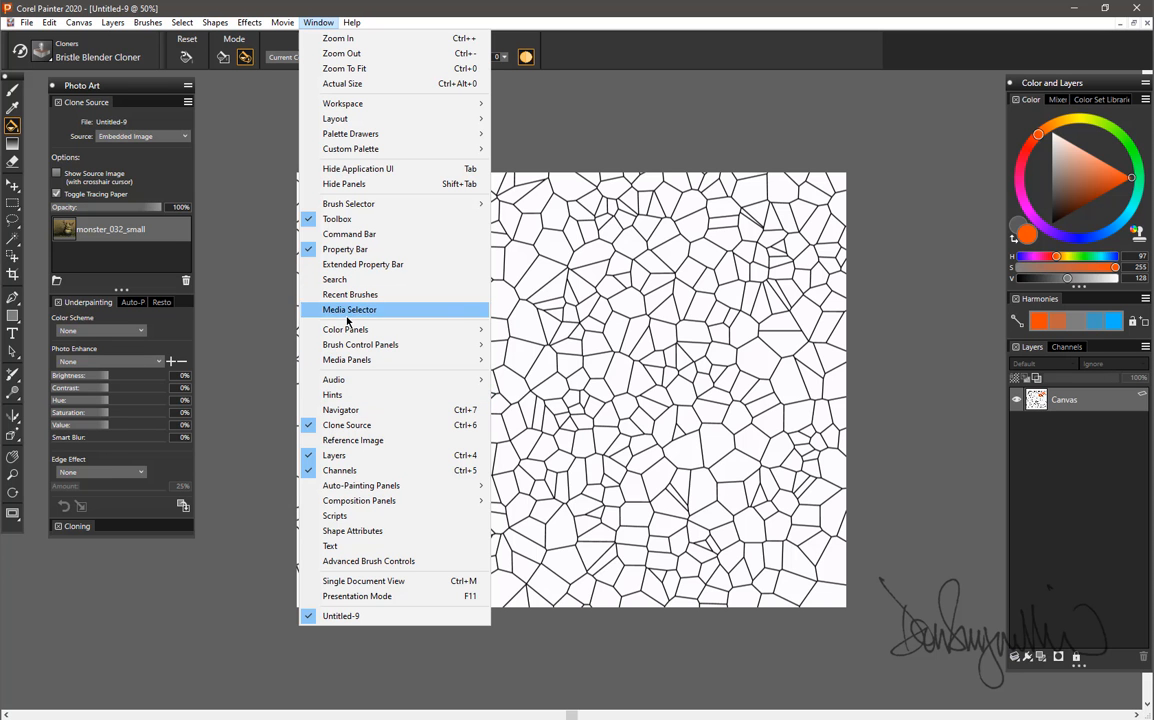
mouse_move(351, 364)
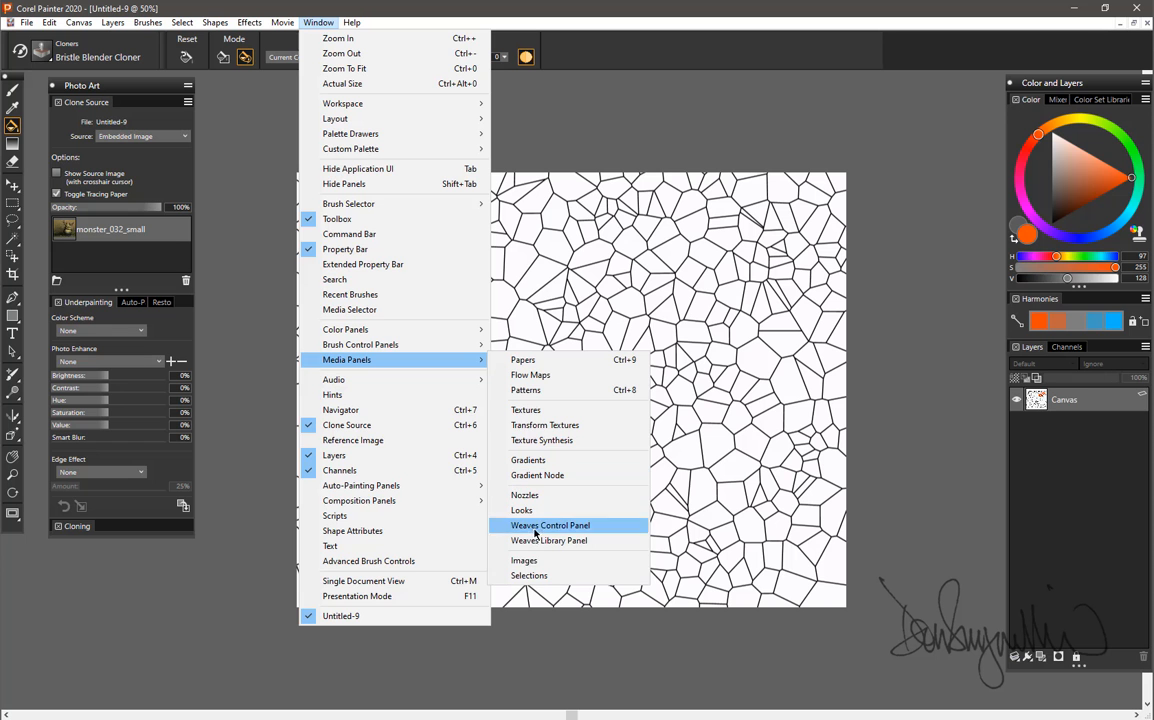
click(521, 394)
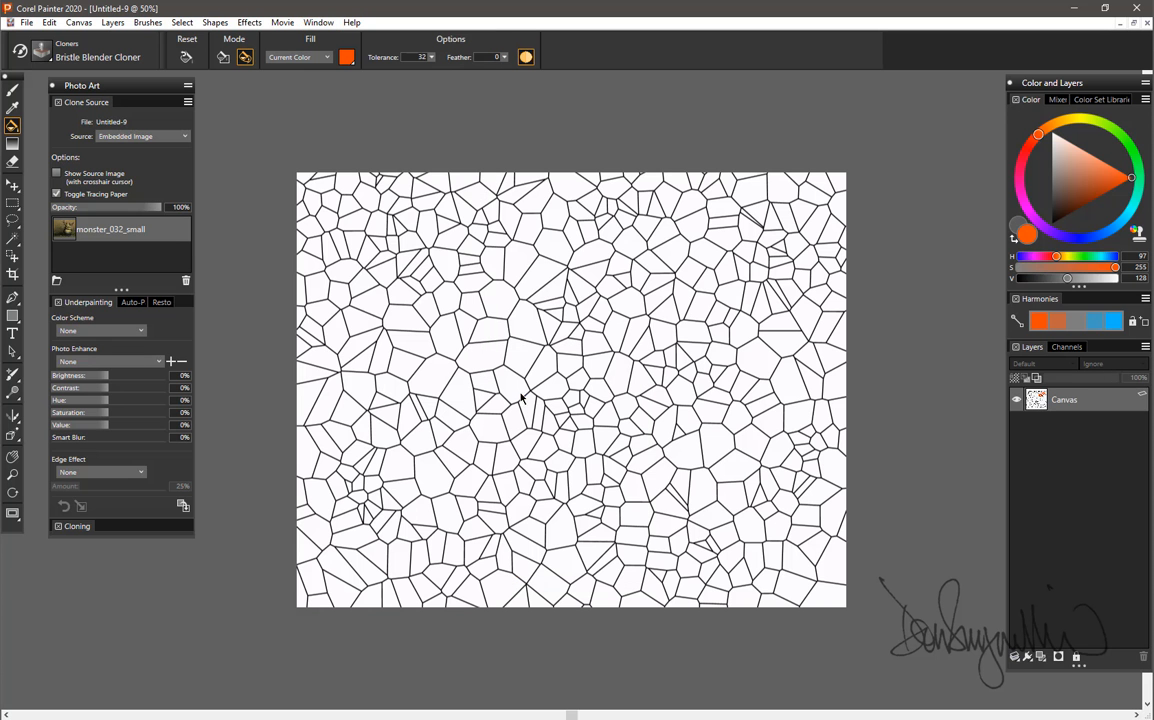
drag(937, 141, 929, 82)
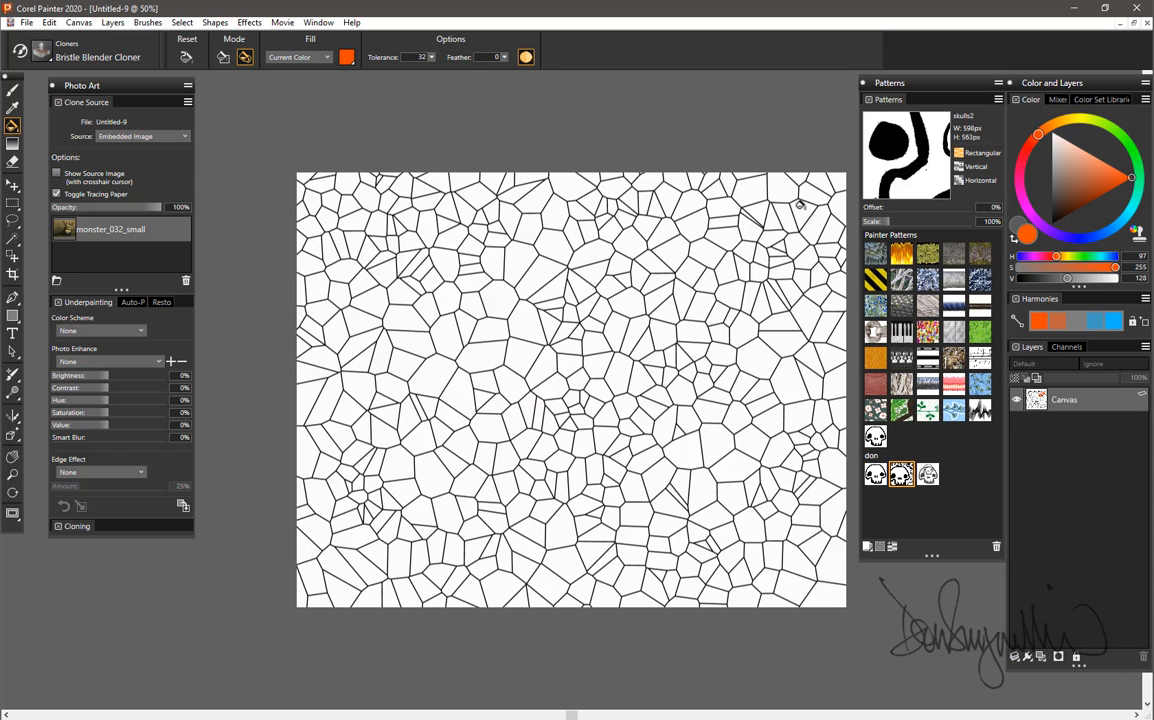
Define the white crack mosaic as a pattern and shift its wrapped image to bring the tile seams into the canvas's middle.
click(998, 101)
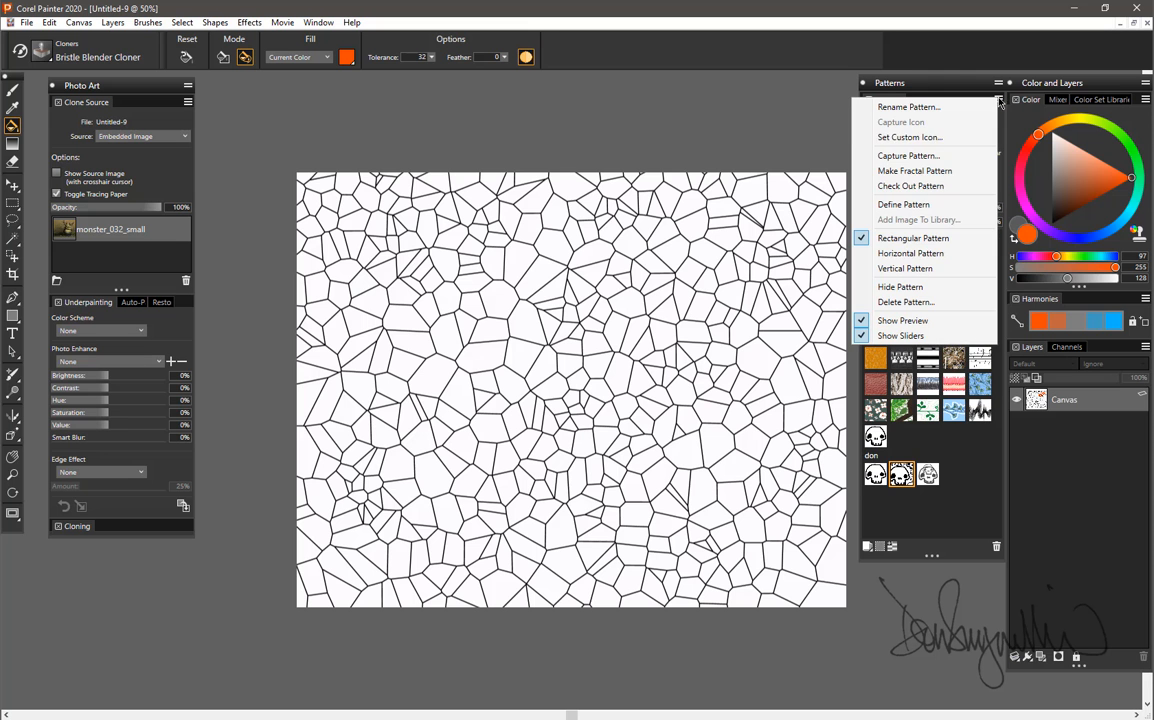
click(912, 204)
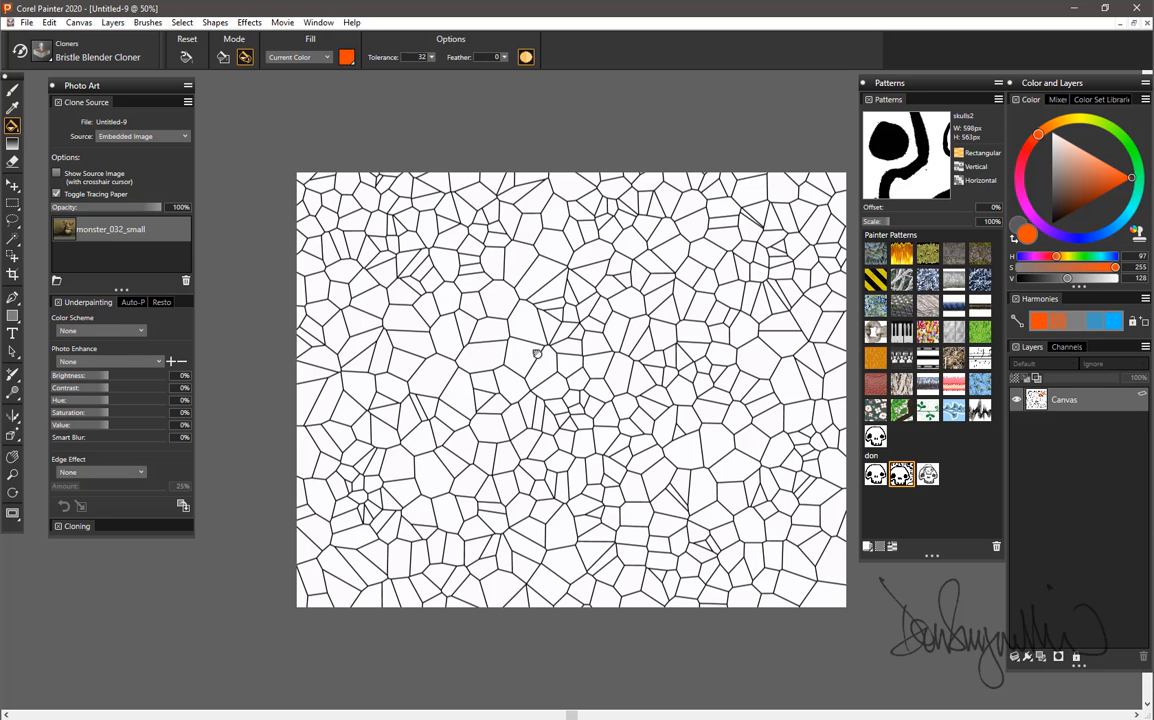
drag(537, 351, 487, 317)
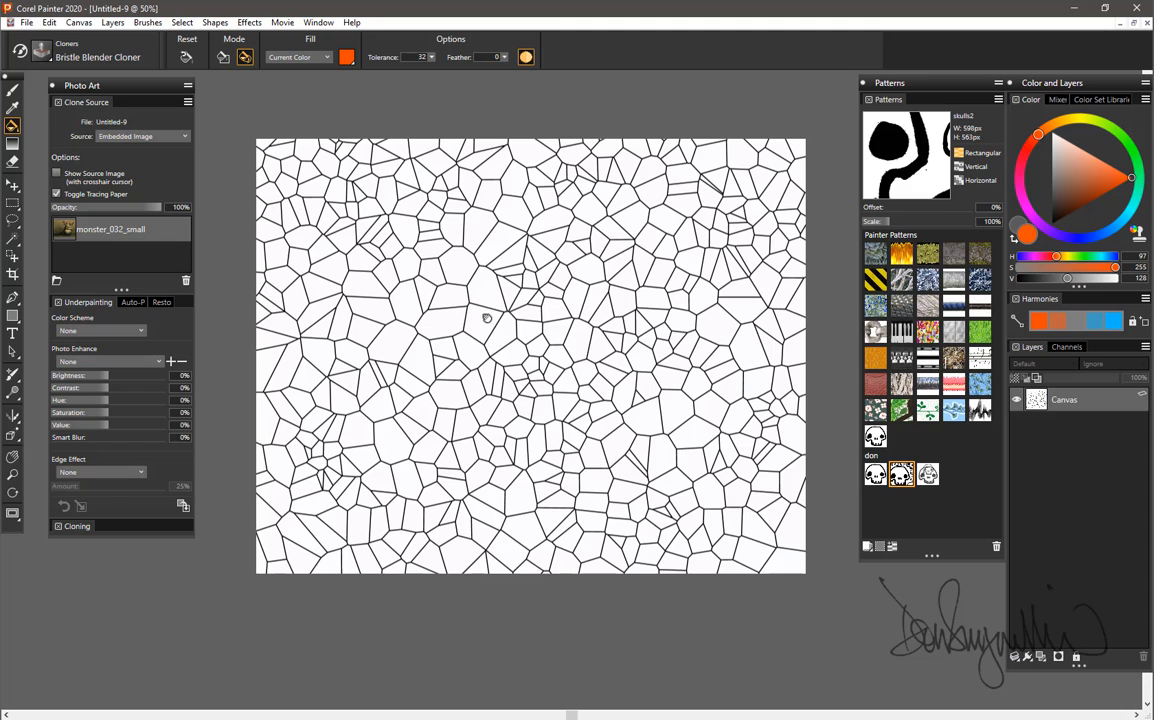
drag(487, 317, 655, 438)
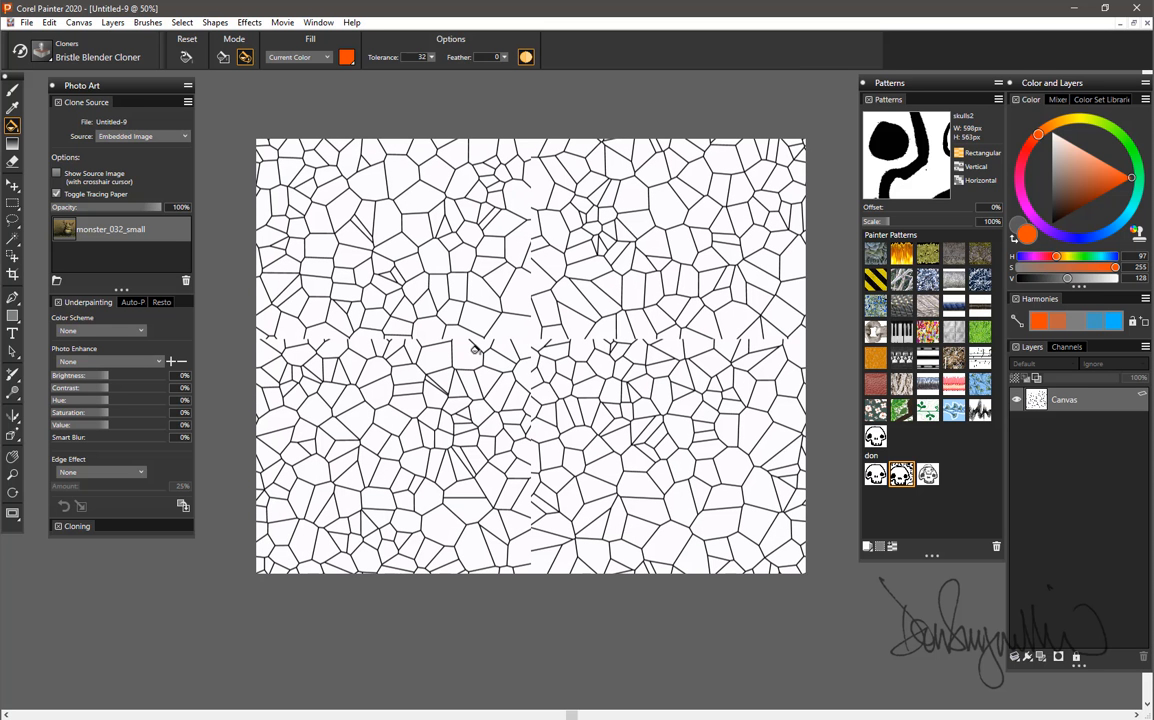